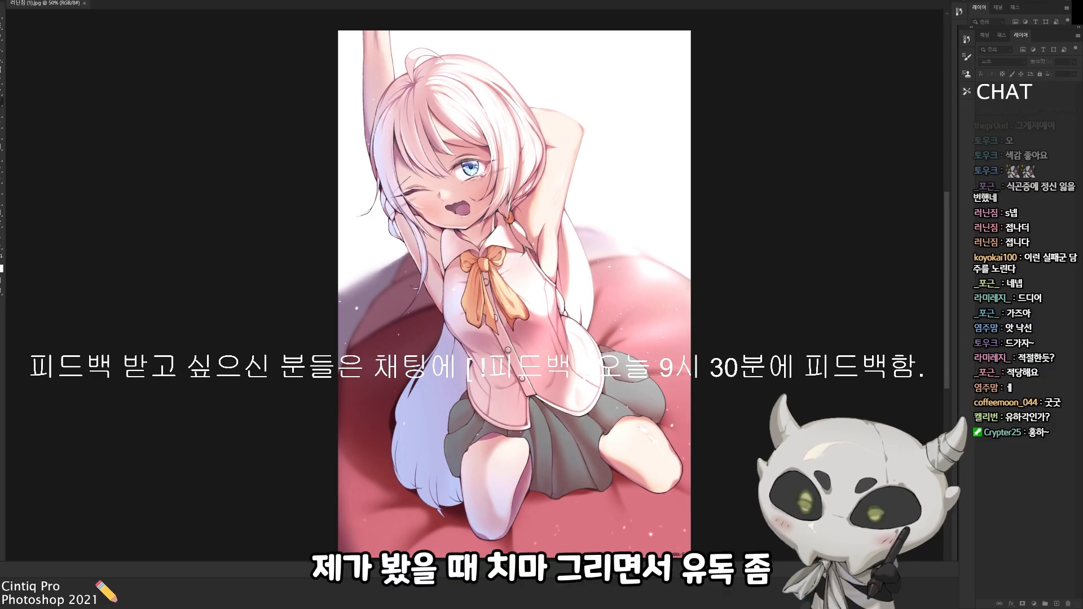
Fade the illustration using a new layer, and set up a second reference view of it at 33.33% zoom
{"action": "mouse_move", "coordinate": [628, 309]}
{"action": "left_mouse_down"}
{"action": "mouse_move", "coordinate": [617, 305]}
{"action": "mouse_move", "coordinate": [622, 289]}
{"action": "mouse_move", "coordinate": [630, 305]}
{"action": "left_mouse_up"}
{"action": "key", "text": "ctrl+shift+n"}
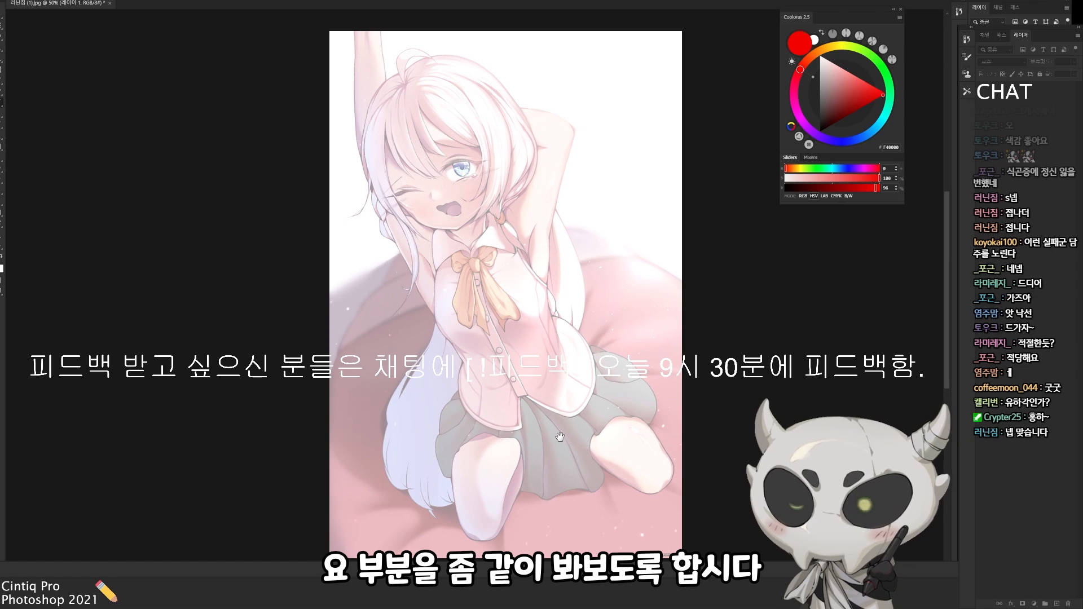
{"action": "key", "text": "F2"}
{"action": "key", "text": "ctrl+minus"}
{"action": "left_click", "coordinate": [262, 317]}
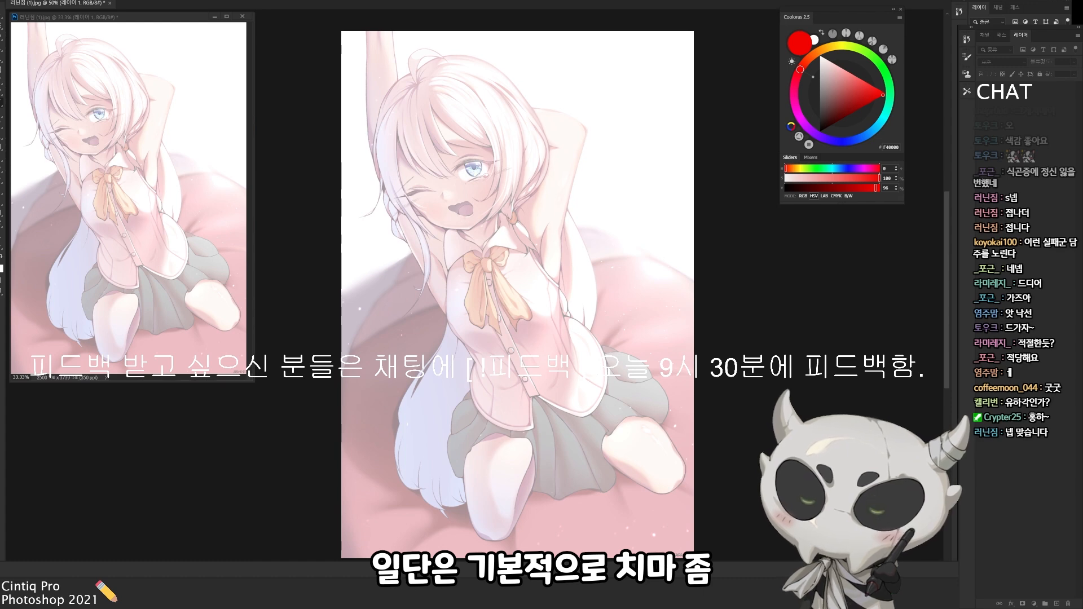
{"action": "left_click_drag", "start_coordinate": [598, 157], "coordinate": [620, 176]}
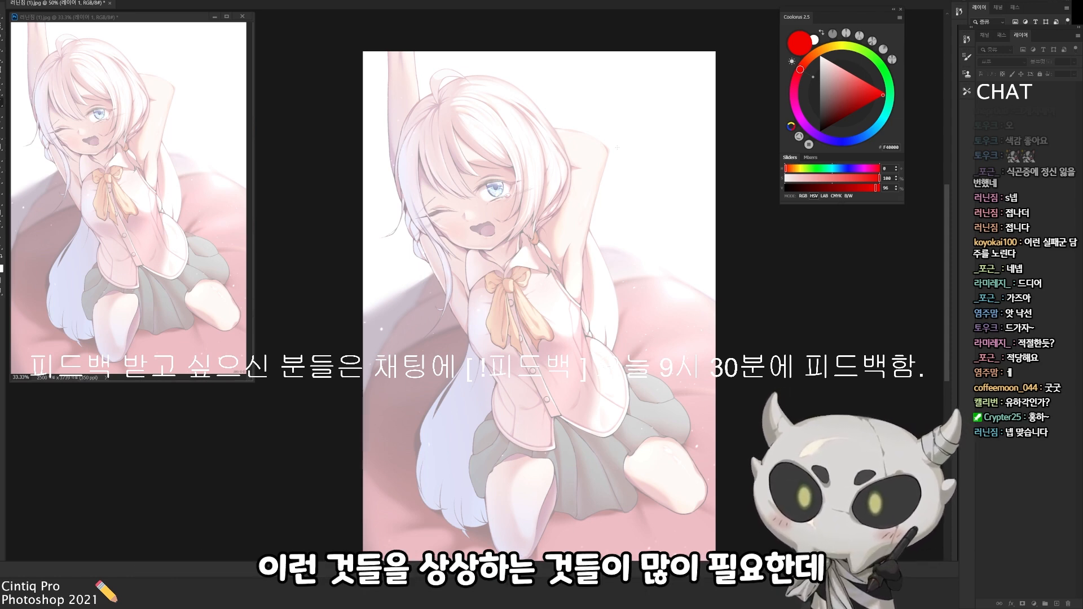
{"action": "left_click_drag", "start_coordinate": [627, 185], "coordinate": [621, 181]}
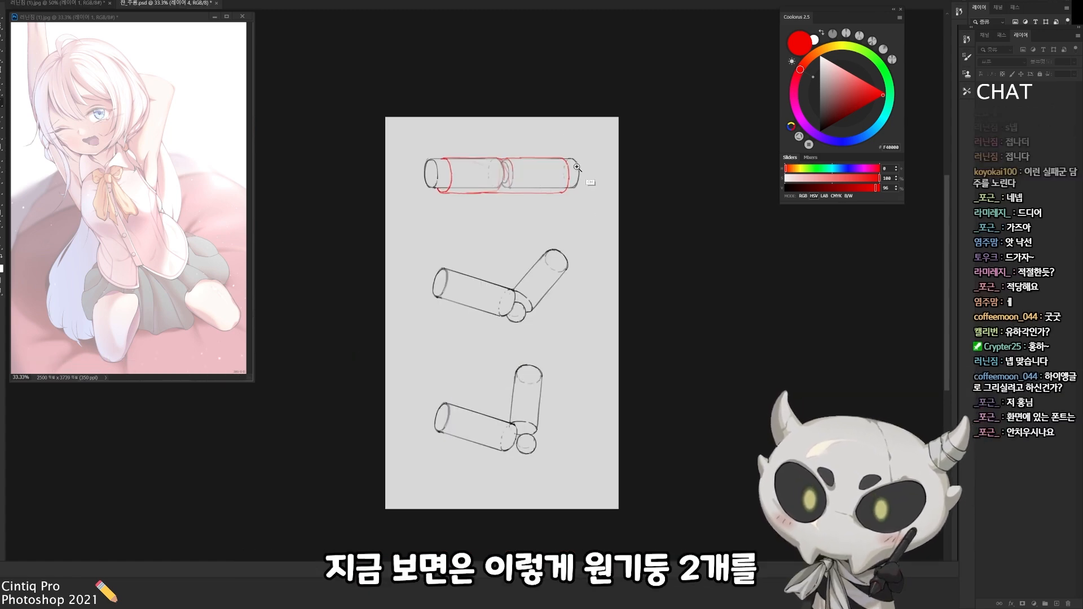
{"action": "scroll", "coordinate": [549, 174], "scroll_direction": "up", "scroll_amount": 2}
{"action": "left_click_drag", "start_coordinate": [543, 175], "coordinate": [670, 189]}
{"action": "left_click_drag", "start_coordinate": [561, 231], "coordinate": [569, 234]}
{"action": "mouse_move", "coordinate": [557, 170]}
{"action": "left_mouse_down"}
{"action": "mouse_move", "coordinate": [555, 207]}
{"action": "mouse_move", "coordinate": [518, 187]}
{"action": "mouse_move", "coordinate": [564, 103]}
{"action": "left_mouse_up"}
{"action": "key", "text": "ctrl+z"}
Try sketching the elbow fold in blue over the middle pair of bent cylinders
{"action": "key", "text": "ctrl+z"}
{"action": "key", "text": "ctrl+minus"}
{"action": "left_click", "coordinate": [850, 141]}
{"action": "left_click_drag", "start_coordinate": [632, 252], "coordinate": [582, 199]}
{"action": "left_click_drag", "start_coordinate": [583, 198], "coordinate": [534, 260]}
{"action": "mouse_move", "coordinate": [408, 224]}
{"action": "left_mouse_down"}
{"action": "mouse_move", "coordinate": [523, 272]}
{"action": "mouse_move", "coordinate": [509, 160]}
{"action": "left_mouse_up"}
{"action": "key", "text": "ctrl+z"}
{"action": "mouse_move", "coordinate": [371, 282]}
{"action": "left_mouse_down"}
{"action": "mouse_move", "coordinate": [493, 327]}
{"action": "mouse_move", "coordinate": [485, 188]}
{"action": "left_mouse_up"}
{"action": "key", "text": "ctrl+z"}
Trace the upper edges and an end curve of a bent sleeve in red over the middle pair of cylinders
{"action": "key", "text": "ctrl+z"}
{"action": "mouse_move", "coordinate": [587, 208]}
{"action": "left_mouse_down"}
{"action": "mouse_move", "coordinate": [608, 238]}
{"action": "mouse_move", "coordinate": [594, 256]}
{"action": "left_mouse_up"}
{"action": "left_click", "coordinate": [606, 223], "text": "alt"}
{"action": "left_click_drag", "start_coordinate": [609, 179], "coordinate": [653, 237]}
{"action": "left_click_drag", "start_coordinate": [563, 177], "coordinate": [549, 179]}
{"action": "left_click", "coordinate": [540, 245], "text": "ctrl"}
{"action": "mouse_move", "coordinate": [539, 245]}
{"action": "left_mouse_down"}
{"action": "mouse_move", "coordinate": [478, 204]}
{"action": "mouse_move", "coordinate": [505, 212]}
{"action": "mouse_move", "coordinate": [451, 240]}
{"action": "mouse_move", "coordinate": [450, 255]}
{"action": "left_mouse_up"}
{"action": "key", "text": "ctrl+z"}
{"action": "left_click", "coordinate": [797, 77]}
{"action": "key", "text": "ctrl+z"}
{"action": "left_click_drag", "start_coordinate": [444, 201], "coordinate": [450, 263]}
{"action": "mouse_move", "coordinate": [444, 201]}
{"action": "left_mouse_down"}
{"action": "mouse_move", "coordinate": [518, 224]}
{"action": "mouse_move", "coordinate": [526, 264]}
{"action": "mouse_move", "coordinate": [561, 180]}
{"action": "left_mouse_up"}
{"action": "key", "text": "ctrl+z"}
{"action": "key", "text": "ctrl+z"}
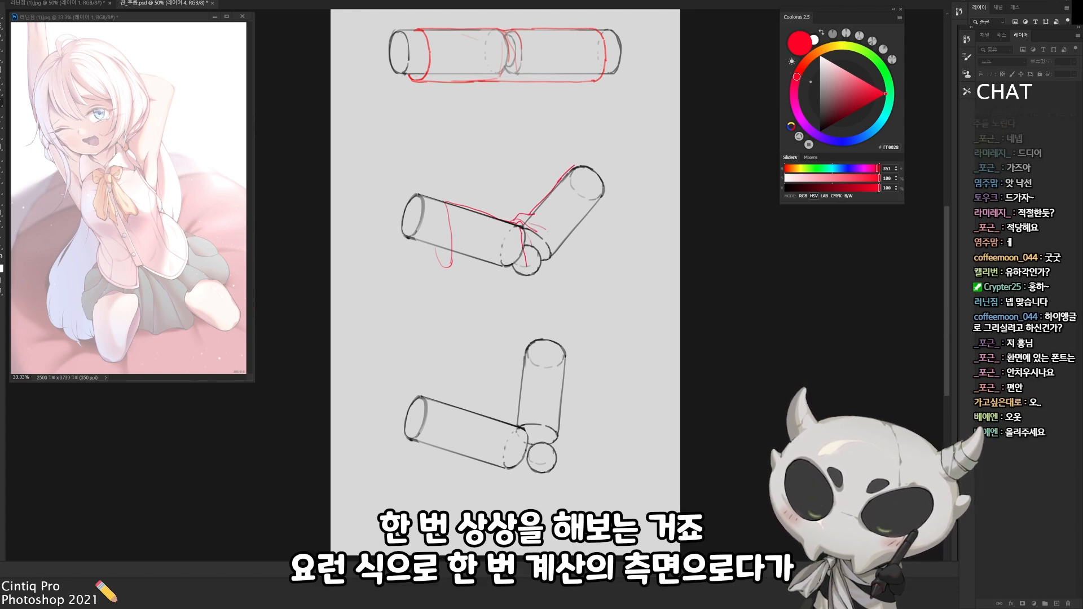
Complete the red sleeve's underside and elbow on the middle cylinders, and write 계산 above them
{"action": "left_click_drag", "start_coordinate": [543, 227], "coordinate": [550, 246]}
{"action": "mouse_move", "coordinate": [445, 268]}
{"action": "left_mouse_down"}
{"action": "mouse_move", "coordinate": [530, 274]}
{"action": "mouse_move", "coordinate": [585, 216]}
{"action": "left_mouse_up"}
{"action": "key", "text": "ctrl+z"}
{"action": "left_click_drag", "start_coordinate": [526, 251], "coordinate": [542, 246]}
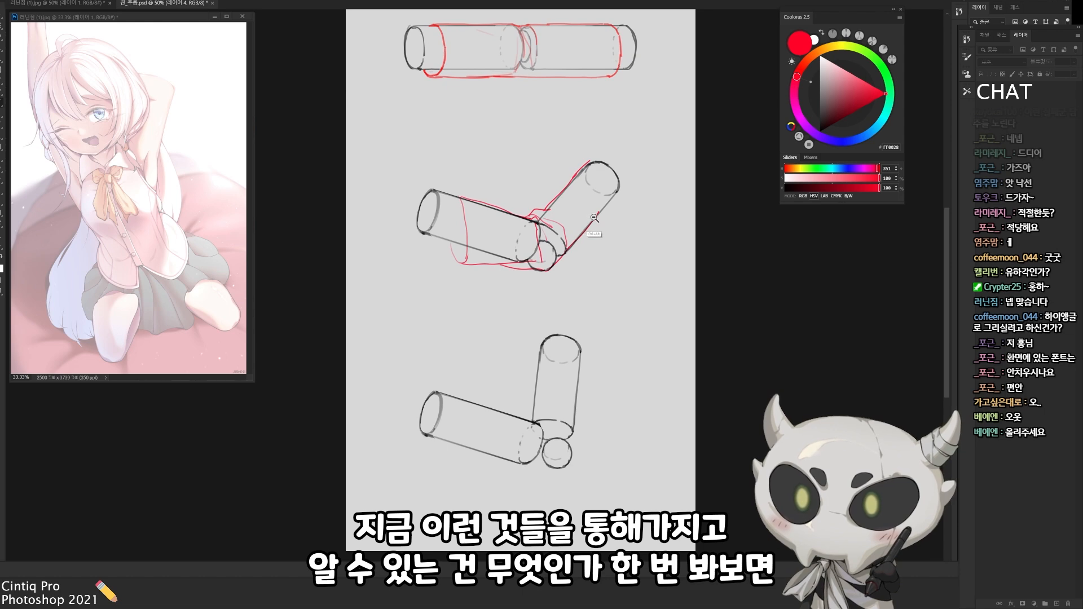
{"action": "left_click", "coordinate": [590, 218], "text": "alt"}
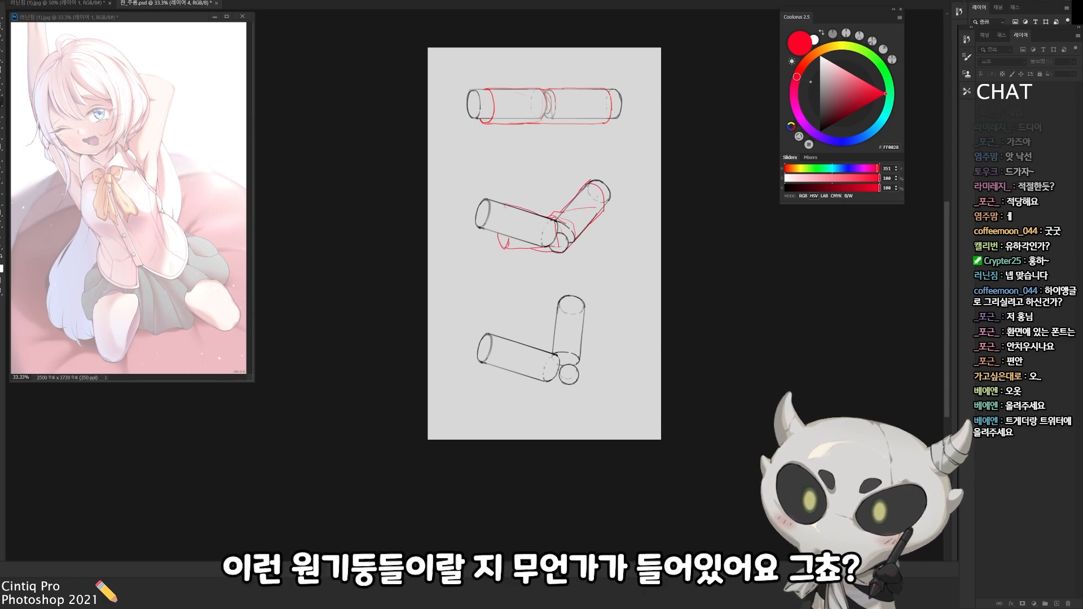
{"action": "mouse_move", "coordinate": [551, 184]}
{"action": "left_mouse_down"}
{"action": "mouse_move", "coordinate": [562, 210]}
{"action": "mouse_move", "coordinate": [546, 206]}
{"action": "mouse_move", "coordinate": [566, 212]}
{"action": "left_mouse_up"}
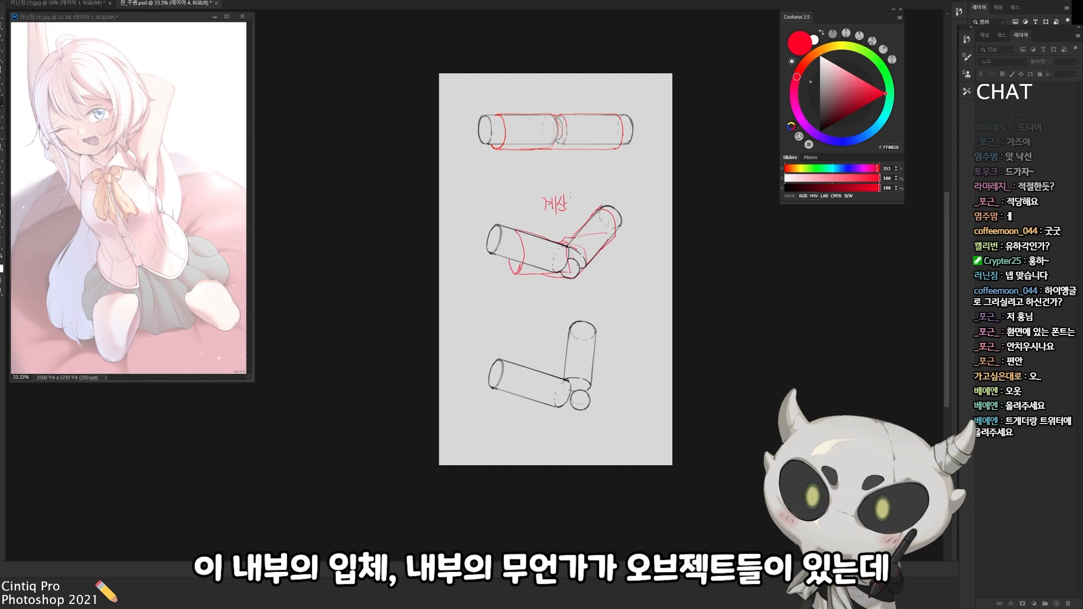
{"action": "left_click", "coordinate": [84, 5]}
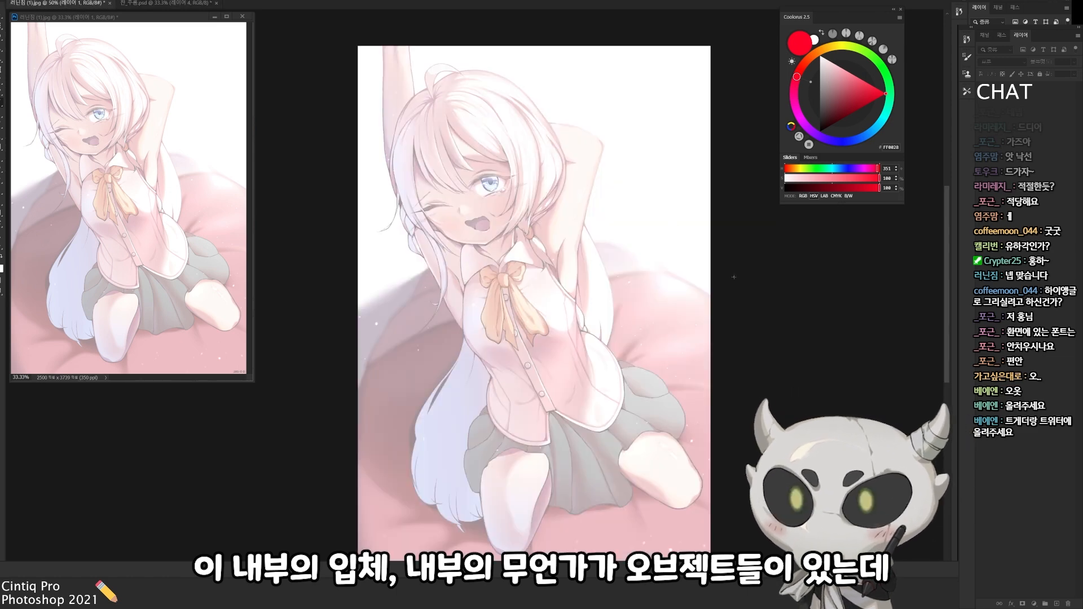
{"action": "mouse_move", "coordinate": [631, 395]}
{"action": "left_mouse_down"}
{"action": "mouse_move", "coordinate": [595, 280]}
{"action": "mouse_move", "coordinate": [601, 306]}
{"action": "left_mouse_up"}
{"action": "left_click", "coordinate": [169, 4]}
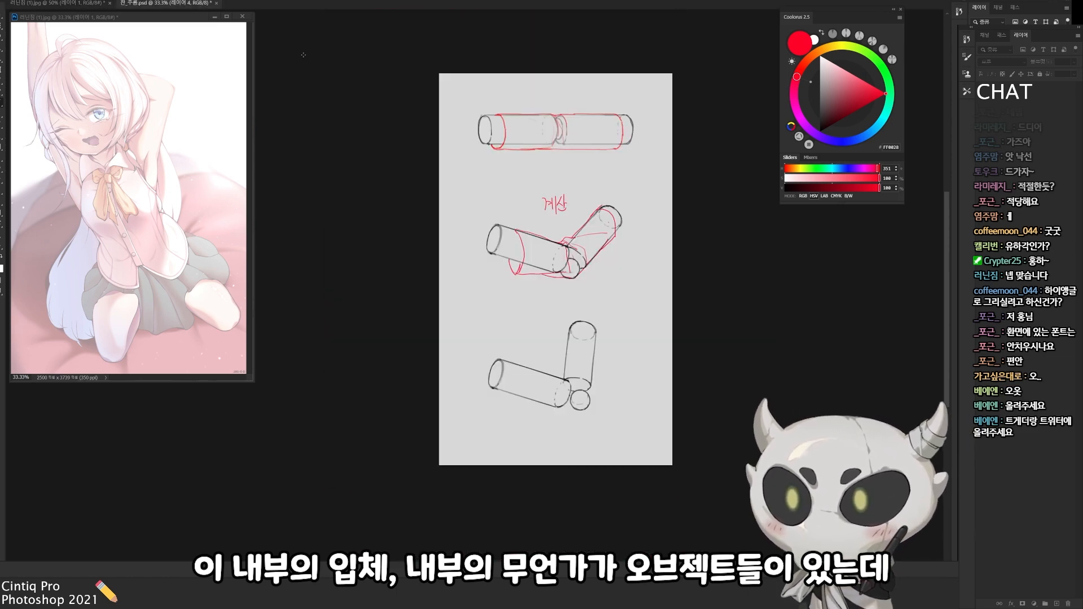
{"action": "scroll", "coordinate": [624, 210], "scroll_direction": "up", "scroll_amount": 1}
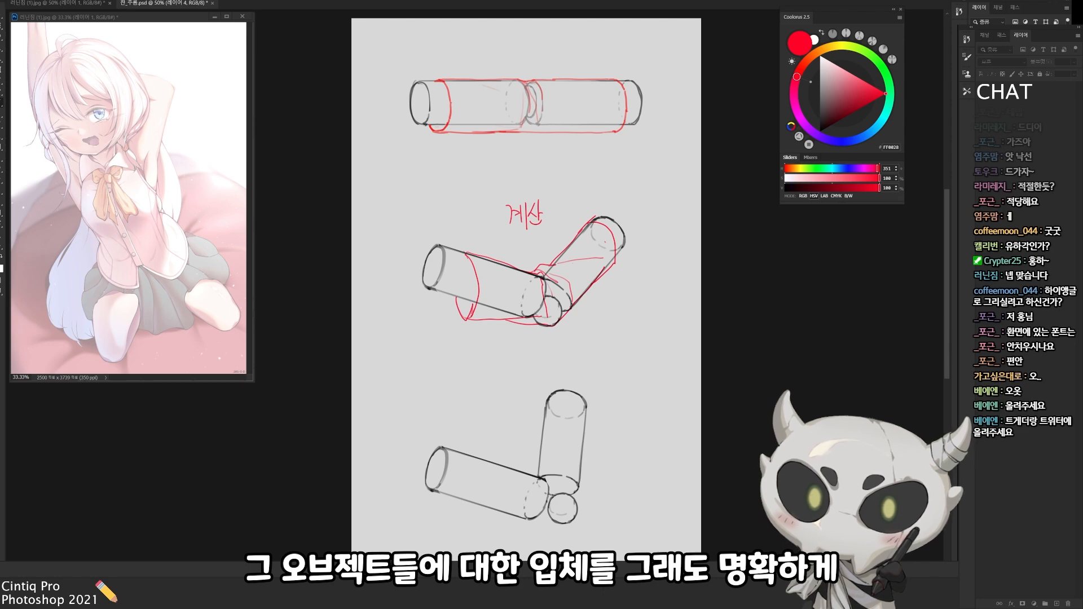
Mark the end openings of the straight and middle bent cylinders with blue curves
{"action": "left_click", "coordinate": [845, 141]}
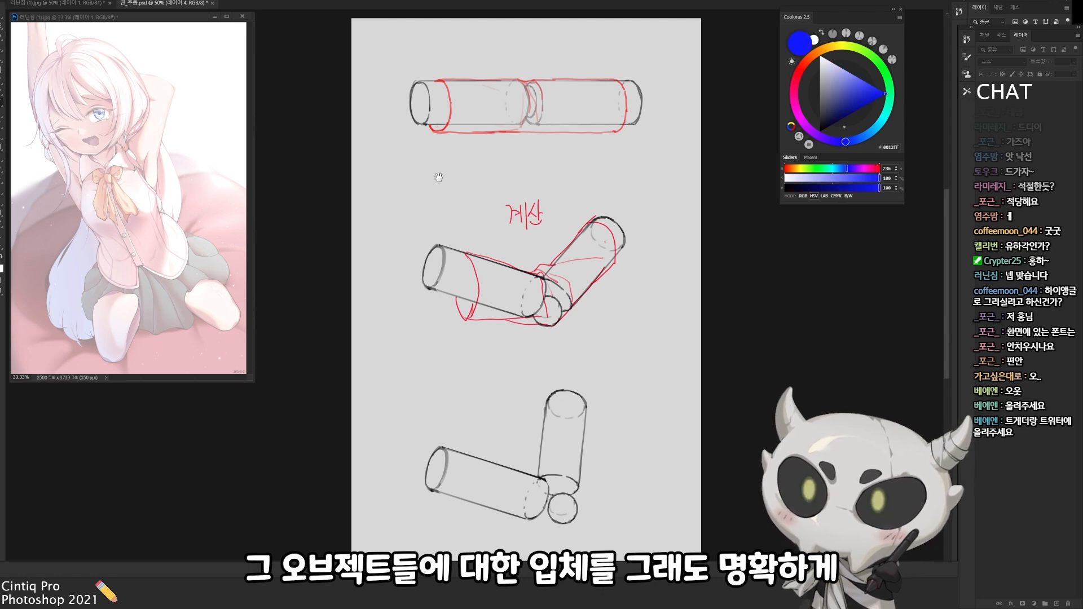
{"action": "scroll", "coordinate": [452, 175], "scroll_direction": "down", "scroll_amount": 1}
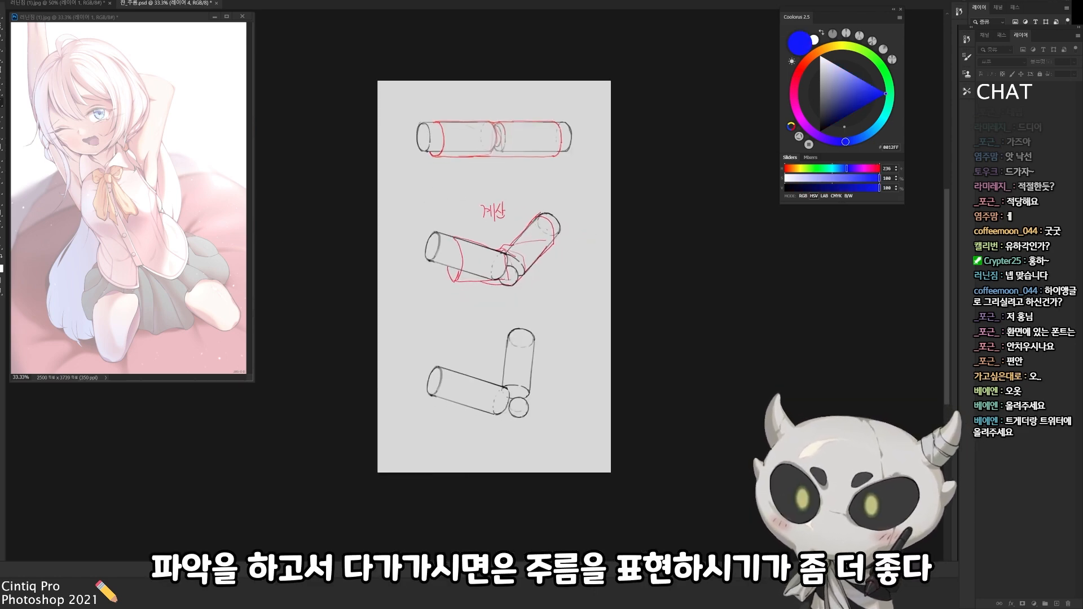
{"action": "left_click_drag", "start_coordinate": [437, 123], "coordinate": [557, 125]}
{"action": "mouse_move", "coordinate": [439, 155]}
{"action": "left_mouse_down"}
{"action": "mouse_move", "coordinate": [558, 156]}
{"action": "mouse_move", "coordinate": [558, 126]}
{"action": "left_mouse_up"}
{"action": "key", "text": "ctrl+z"}
{"action": "key", "text": "ctrl+z"}
{"action": "mouse_move", "coordinate": [438, 148]}
{"action": "left_mouse_down"}
{"action": "mouse_move", "coordinate": [444, 127]}
{"action": "mouse_move", "coordinate": [445, 147]}
{"action": "left_mouse_up"}
{"action": "key", "text": "ctrl+z"}
{"action": "left_click_drag", "start_coordinate": [564, 122], "coordinate": [566, 119]}
{"action": "key", "text": "ctrl+z"}
{"action": "left_click_drag", "start_coordinate": [437, 263], "coordinate": [448, 237]}
{"action": "key", "text": "ctrl+z"}
{"action": "left_click_drag", "start_coordinate": [549, 215], "coordinate": [567, 230]}
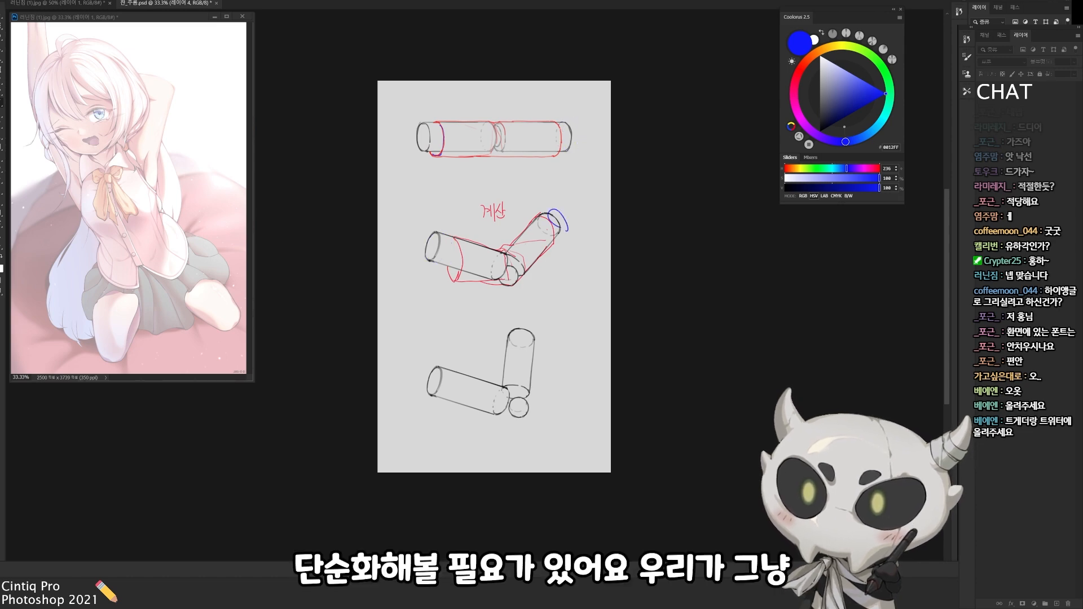
In the character illustration, outline the character's right thigh in blue and wrap cross-contour rings around it
{"action": "left_click", "coordinate": [107, 3]}
{"action": "mouse_move", "coordinate": [621, 440]}
{"action": "left_mouse_down"}
{"action": "mouse_move", "coordinate": [602, 409]}
{"action": "mouse_move", "coordinate": [584, 312]}
{"action": "mouse_move", "coordinate": [608, 268]}
{"action": "left_mouse_up"}
{"action": "mouse_move", "coordinate": [539, 290]}
{"action": "left_mouse_down"}
{"action": "mouse_move", "coordinate": [561, 253]}
{"action": "mouse_move", "coordinate": [594, 258]}
{"action": "left_mouse_up"}
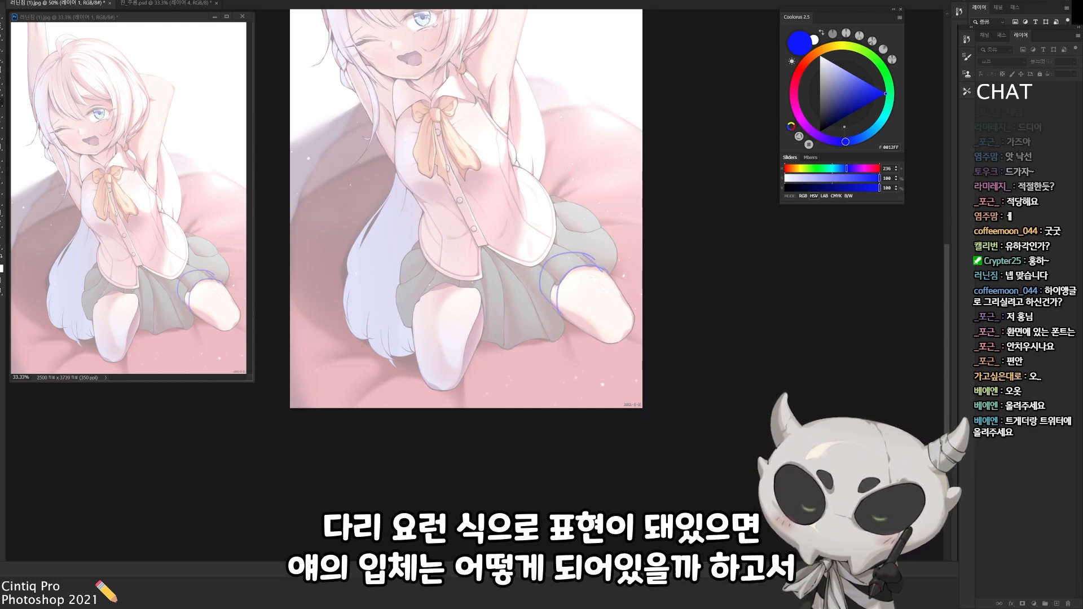
{"action": "left_click_drag", "start_coordinate": [530, 265], "coordinate": [574, 241]}
{"action": "key", "text": "ctrl+z"}
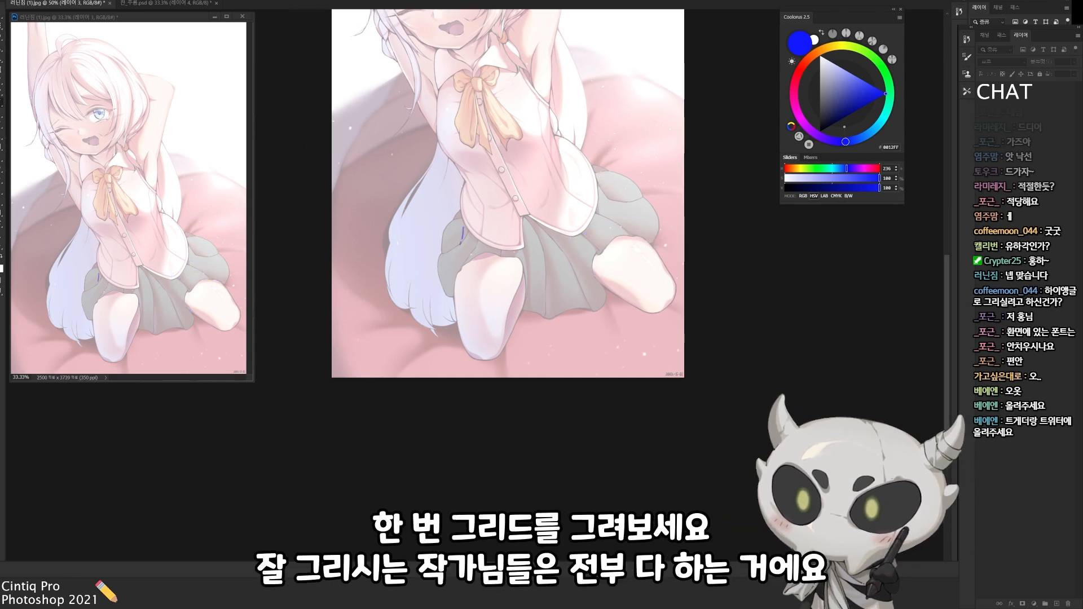
{"action": "mouse_move", "coordinate": [462, 243]}
{"action": "left_mouse_down"}
{"action": "mouse_move", "coordinate": [457, 327]}
{"action": "mouse_move", "coordinate": [472, 356]}
{"action": "mouse_move", "coordinate": [497, 323]}
{"action": "left_mouse_up"}
{"action": "key", "text": "ctrl+z"}
{"action": "mouse_move", "coordinate": [457, 331]}
{"action": "left_mouse_down"}
{"action": "mouse_move", "coordinate": [494, 321]}
{"action": "mouse_move", "coordinate": [466, 355]}
{"action": "left_mouse_up"}
{"action": "key", "text": "ctrl+z"}
{"action": "mouse_move", "coordinate": [456, 299]}
{"action": "left_mouse_down"}
{"action": "mouse_move", "coordinate": [508, 308]}
{"action": "mouse_move", "coordinate": [454, 306]}
{"action": "left_mouse_up"}
{"action": "mouse_move", "coordinate": [504, 331]}
{"action": "left_mouse_down"}
{"action": "mouse_move", "coordinate": [518, 285]}
{"action": "mouse_move", "coordinate": [499, 268]}
{"action": "mouse_move", "coordinate": [517, 287]}
{"action": "left_mouse_up"}
{"action": "mouse_move", "coordinate": [458, 254]}
{"action": "left_mouse_down"}
{"action": "mouse_move", "coordinate": [514, 244]}
{"action": "mouse_move", "coordinate": [517, 288]}
{"action": "left_mouse_up"}
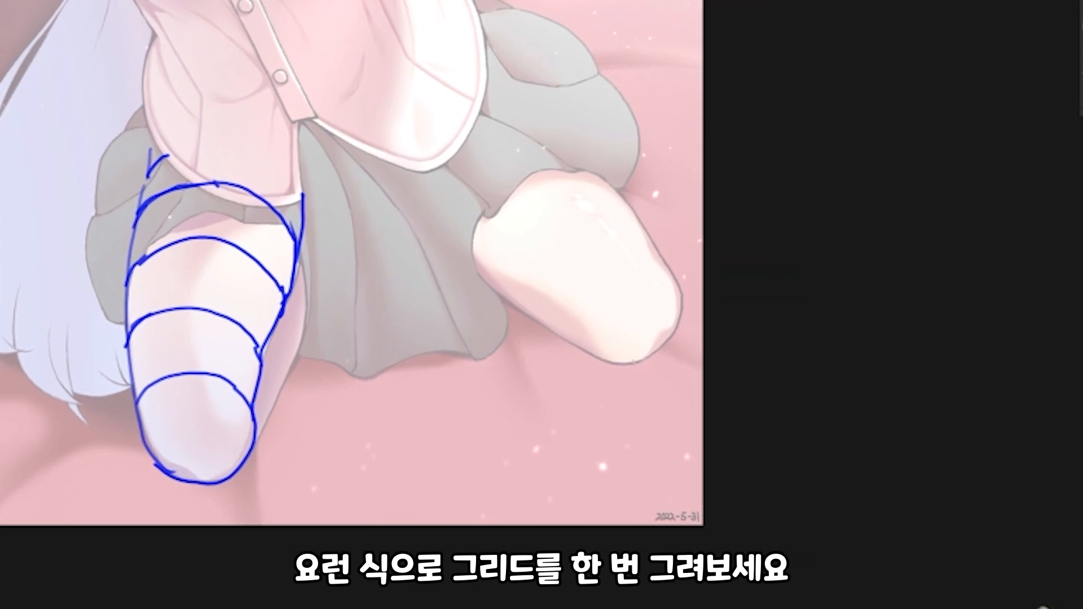
Outline the character's left thigh in blue and wrap cross-contour rings from the knee up under the skirt
{"action": "left_click_drag", "start_coordinate": [262, 364], "coordinate": [257, 418]}
{"action": "mouse_move", "coordinate": [509, 305]}
{"action": "left_mouse_down"}
{"action": "mouse_move", "coordinate": [504, 292]}
{"action": "mouse_move", "coordinate": [618, 184]}
{"action": "left_mouse_up"}
{"action": "mouse_move", "coordinate": [555, 334]}
{"action": "left_mouse_down"}
{"action": "mouse_move", "coordinate": [556, 295]}
{"action": "mouse_move", "coordinate": [652, 233]}
{"action": "left_mouse_up"}
{"action": "mouse_move", "coordinate": [513, 292]}
{"action": "left_mouse_down"}
{"action": "mouse_move", "coordinate": [585, 343]}
{"action": "mouse_move", "coordinate": [673, 270]}
{"action": "left_mouse_up"}
{"action": "left_click_drag", "start_coordinate": [616, 183], "coordinate": [682, 285]}
{"action": "left_click_drag", "start_coordinate": [601, 353], "coordinate": [659, 349]}
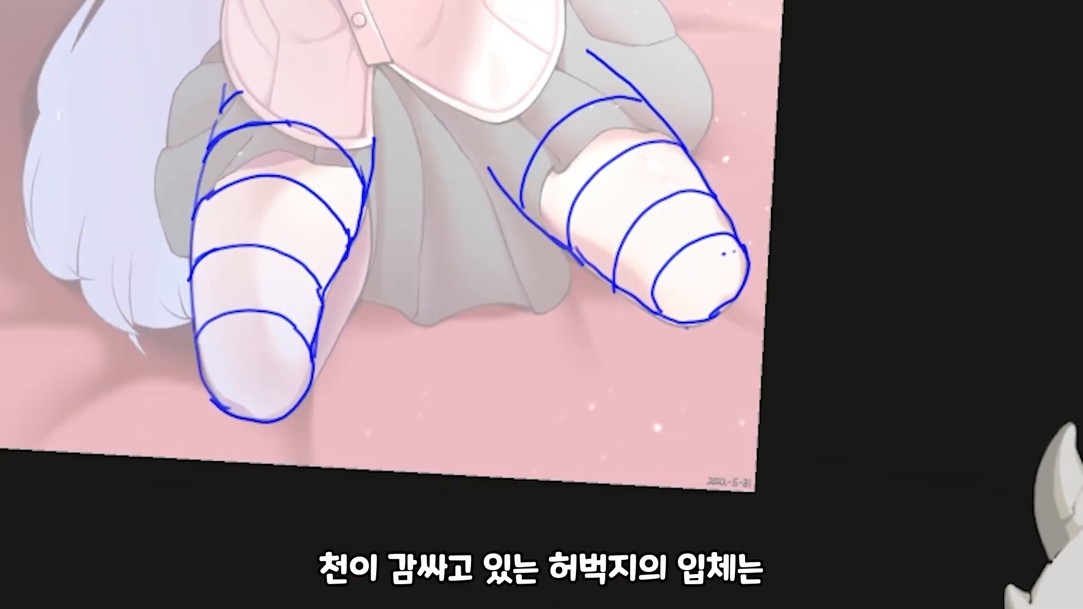
{"action": "left_click_drag", "start_coordinate": [588, 34], "coordinate": [686, 127]}
{"action": "left_click_drag", "start_coordinate": [486, 147], "coordinate": [605, 47]}
{"action": "left_click_drag", "start_coordinate": [448, 91], "coordinate": [479, 130]}
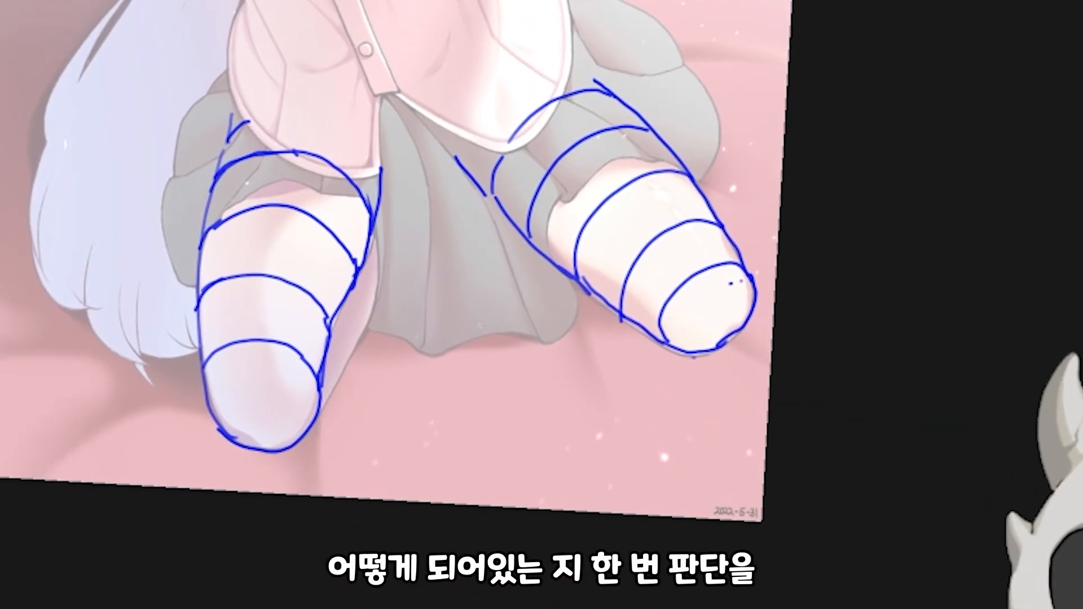
{"action": "key", "text": "Home"}
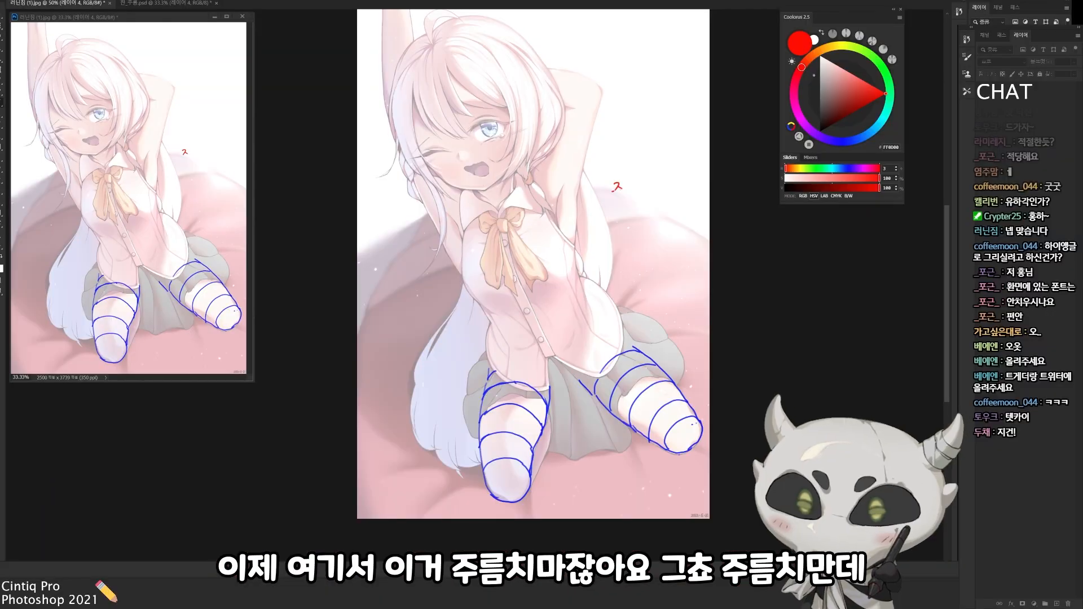
Write 주름치마 in red beside the character and circle 주름 with a curled stroke above it
{"action": "left_click_drag", "start_coordinate": [614, 192], "coordinate": [623, 190]}
{"action": "left_click_drag", "start_coordinate": [618, 192], "coordinate": [629, 188]}
{"action": "left_click_drag", "start_coordinate": [624, 193], "coordinate": [630, 195]}
{"action": "left_click_drag", "start_coordinate": [632, 187], "coordinate": [644, 192]}
{"action": "mouse_move", "coordinate": [647, 182]}
{"action": "left_mouse_down"}
{"action": "mouse_move", "coordinate": [648, 195]}
{"action": "mouse_move", "coordinate": [631, 198]}
{"action": "mouse_move", "coordinate": [637, 143]}
{"action": "left_mouse_up"}
Draw a simple flared skirt diagram in red below the 주름치마 label, with slanted sides and a curved hem
{"action": "mouse_move", "coordinate": [621, 221]}
{"action": "left_mouse_down"}
{"action": "mouse_move", "coordinate": [659, 216]}
{"action": "mouse_move", "coordinate": [625, 224]}
{"action": "mouse_move", "coordinate": [602, 281]}
{"action": "left_mouse_up"}
{"action": "left_click_drag", "start_coordinate": [674, 219], "coordinate": [698, 287]}
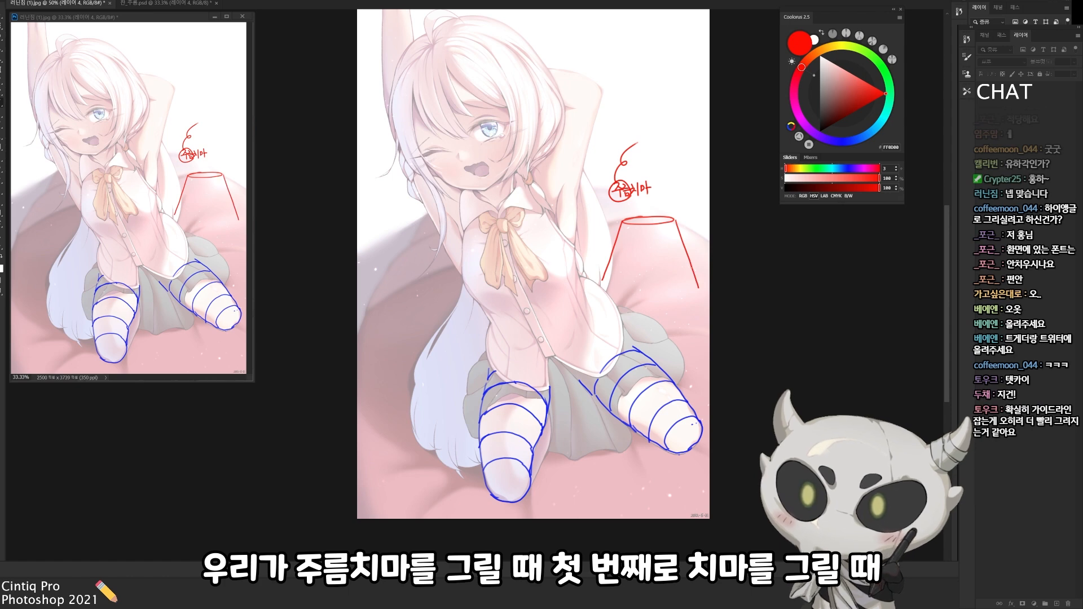
{"action": "left_click_drag", "start_coordinate": [603, 280], "coordinate": [699, 288]}
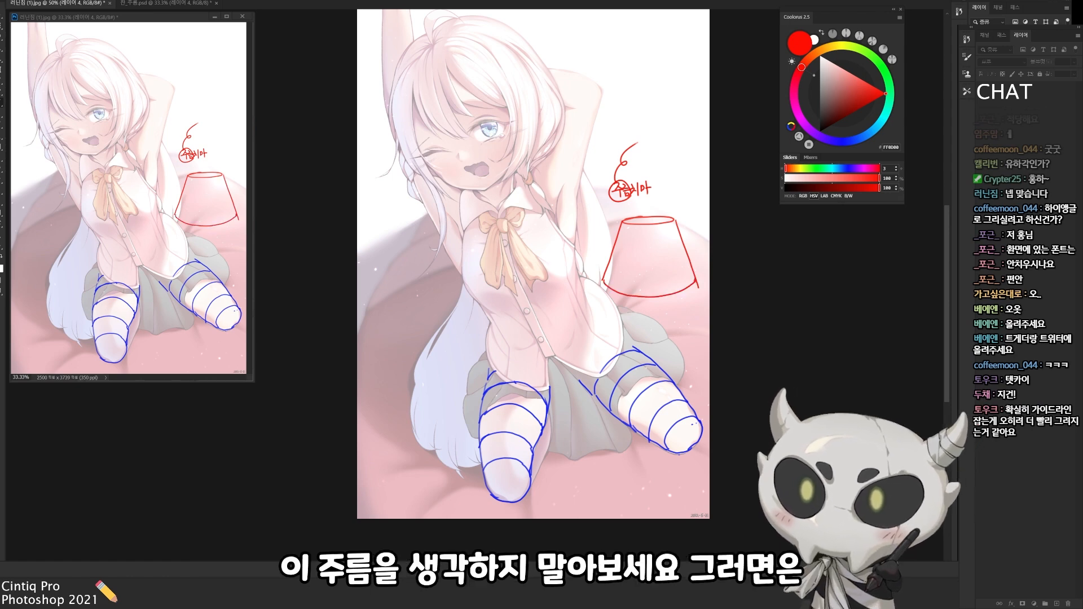
Try adding pleat lines to the red flared skirt diagram
{"action": "mouse_move", "coordinate": [627, 220]}
{"action": "left_mouse_down"}
{"action": "mouse_move", "coordinate": [612, 297]}
{"action": "mouse_move", "coordinate": [650, 297]}
{"action": "left_mouse_up"}
{"action": "mouse_move", "coordinate": [658, 225]}
{"action": "left_mouse_down"}
{"action": "mouse_move", "coordinate": [653, 294]}
{"action": "mouse_move", "coordinate": [671, 297]}
{"action": "mouse_move", "coordinate": [693, 279]}
{"action": "left_mouse_up"}
{"action": "key", "text": "ctrl+z"}
{"action": "key", "text": "ctrl+z"}
{"action": "key", "text": "ctrl+z"}
{"action": "key", "text": "ctrl+z"}
{"action": "key", "text": "ctrl+z"}
{"action": "key", "text": "ctrl+z"}
{"action": "key", "text": "ctrl+z"}
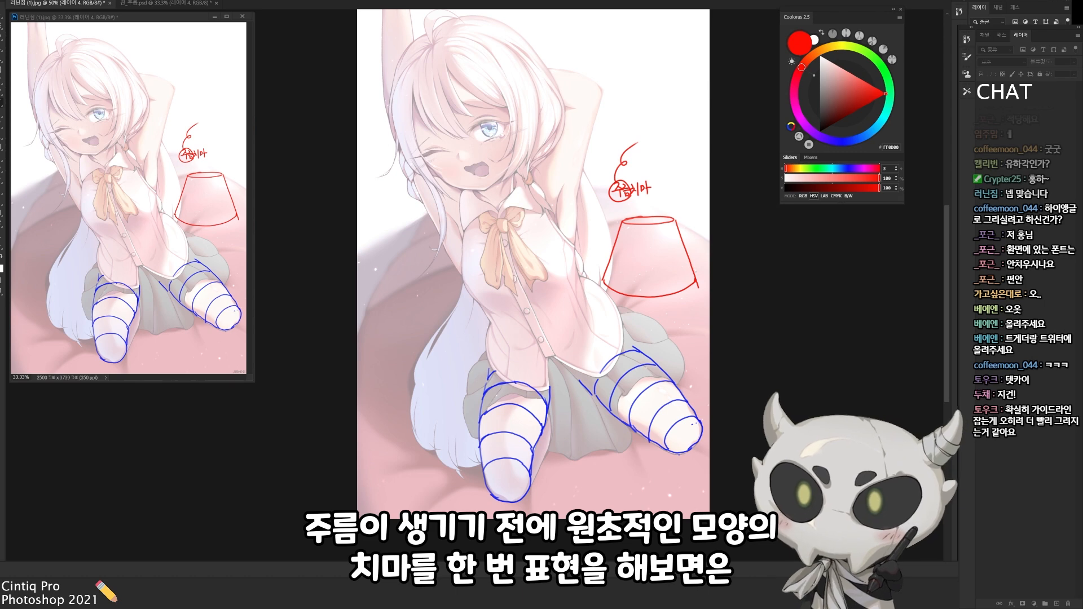
Draw the skirt's simplified hem in red, curving over both thighs and dipping between the legs
{"action": "key", "text": "r"}
{"action": "mouse_move", "coordinate": [527, 407]}
{"action": "left_mouse_down"}
{"action": "mouse_move", "coordinate": [586, 389]}
{"action": "mouse_move", "coordinate": [618, 394]}
{"action": "left_mouse_up"}
{"action": "key", "text": "Escape"}
{"action": "mouse_move", "coordinate": [567, 418]}
{"action": "left_mouse_down"}
{"action": "mouse_move", "coordinate": [599, 408]}
{"action": "mouse_move", "coordinate": [663, 344]}
{"action": "left_mouse_up"}
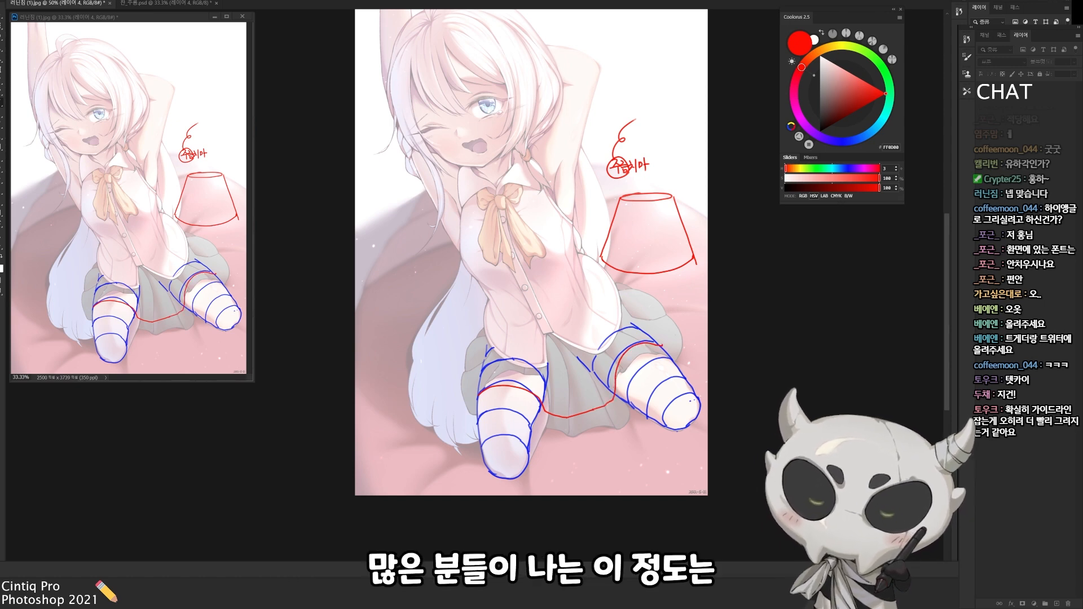
{"action": "key", "text": "r"}
{"action": "left_click_drag", "start_coordinate": [564, 418], "coordinate": [617, 360]}
{"action": "mouse_move", "coordinate": [529, 382]}
{"action": "left_mouse_down"}
{"action": "mouse_move", "coordinate": [573, 355]}
{"action": "mouse_move", "coordinate": [557, 355]}
{"action": "mouse_move", "coordinate": [583, 357]}
{"action": "left_mouse_up"}
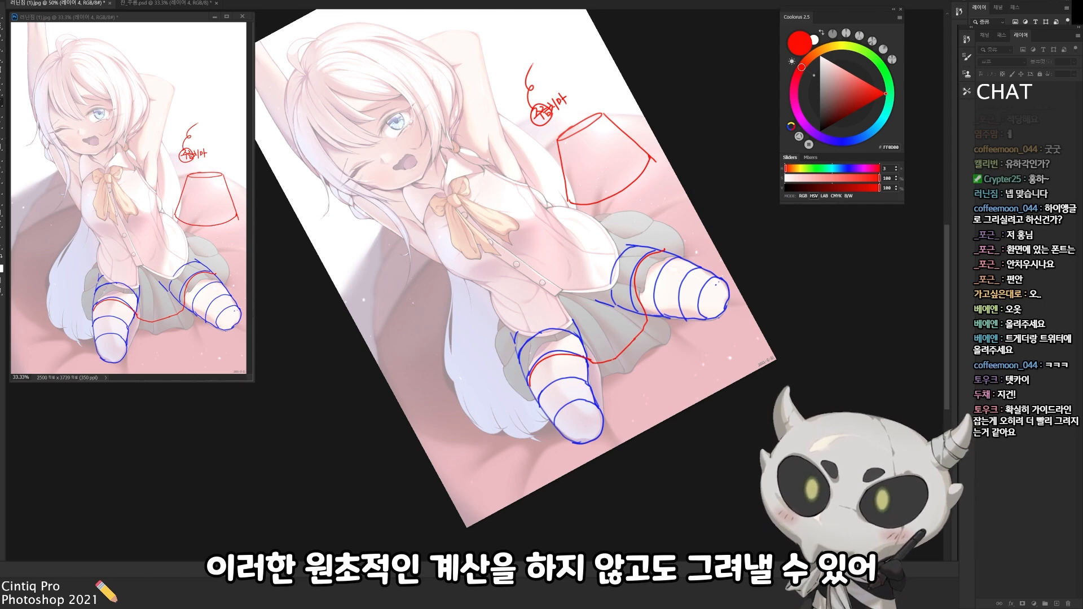
{"action": "key", "text": "Escape"}
Draw the skirt's outer silhouette in red around both hips, joining it to the simplified hem
{"action": "mouse_move", "coordinate": [473, 401]}
{"action": "left_mouse_down"}
{"action": "mouse_move", "coordinate": [456, 371]}
{"action": "mouse_move", "coordinate": [483, 316]}
{"action": "left_mouse_up"}
{"action": "key", "text": "ctrl+z"}
{"action": "left_click_drag", "start_coordinate": [473, 404], "coordinate": [488, 349]}
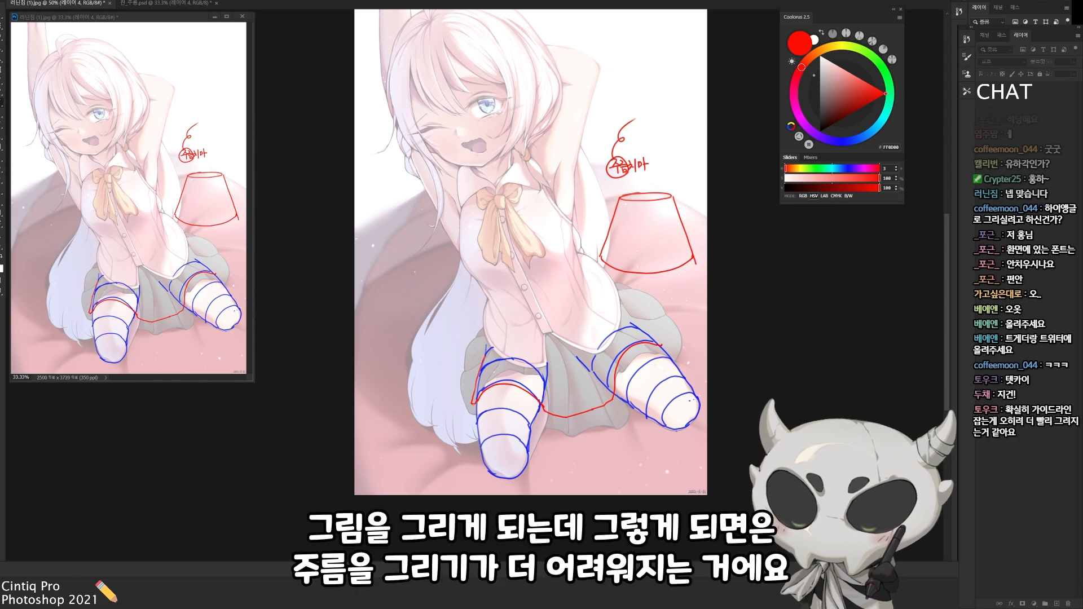
{"action": "mouse_move", "coordinate": [455, 407]}
{"action": "left_mouse_down"}
{"action": "mouse_move", "coordinate": [469, 327]}
{"action": "mouse_move", "coordinate": [484, 317]}
{"action": "left_mouse_up"}
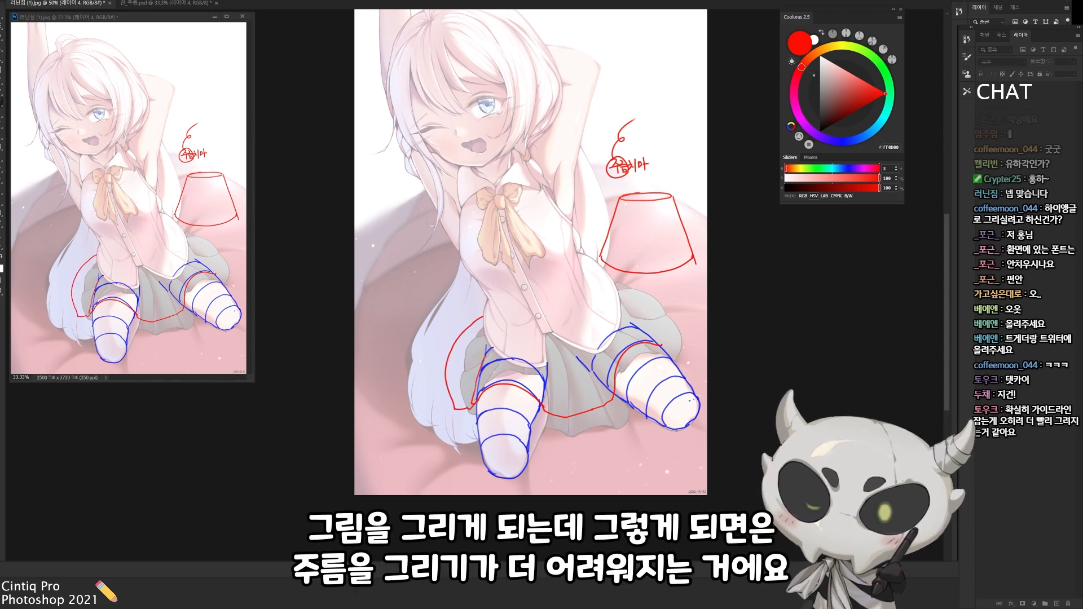
{"action": "left_click_drag", "start_coordinate": [631, 287], "coordinate": [671, 353]}
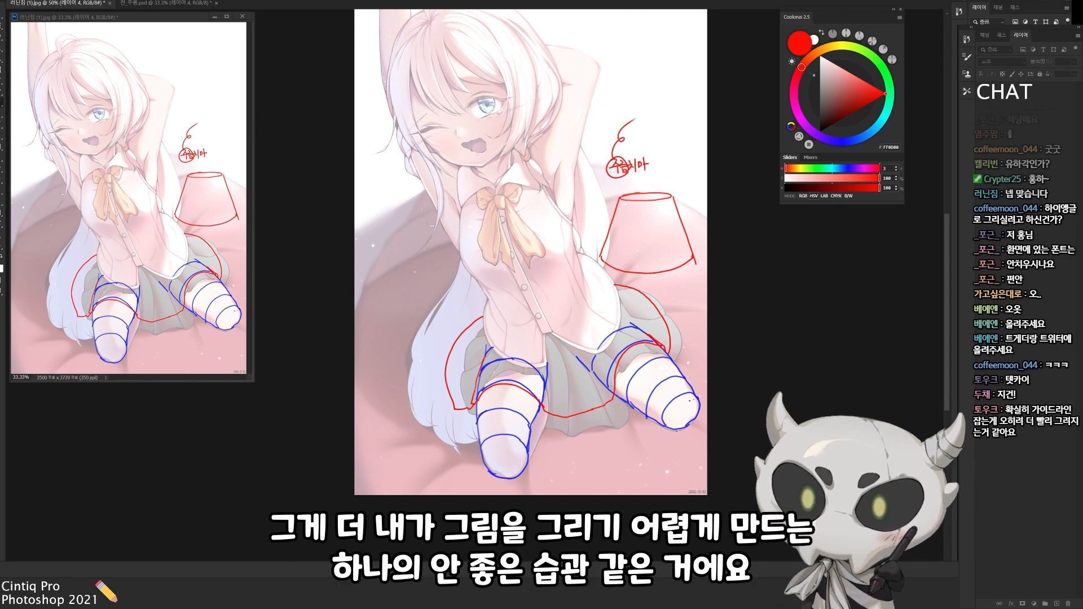
Reduce the opacity of the blue leg guide layer to 50%
{"action": "left_click_drag", "start_coordinate": [529, 408], "coordinate": [528, 404]}
{"action": "key", "text": "alt+bracketleft"}
{"action": "key", "text": "5"}
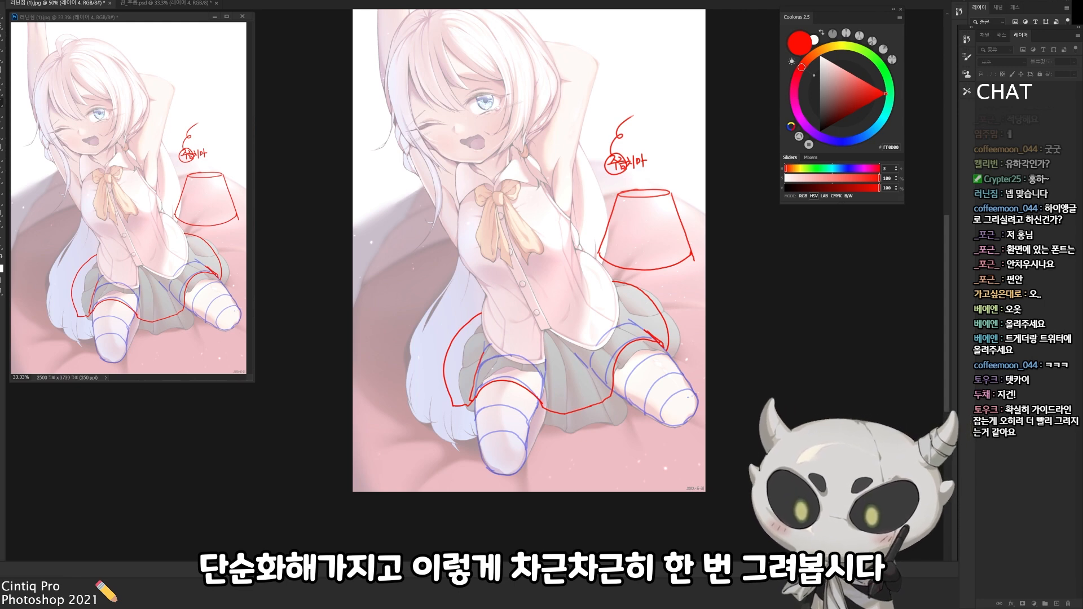
Sketch short red fold-direction strokes across the front and side of the character's skirt
{"action": "mouse_move", "coordinate": [551, 376]}
{"action": "left_mouse_down"}
{"action": "mouse_move", "coordinate": [570, 373]}
{"action": "mouse_move", "coordinate": [612, 327]}
{"action": "left_mouse_up"}
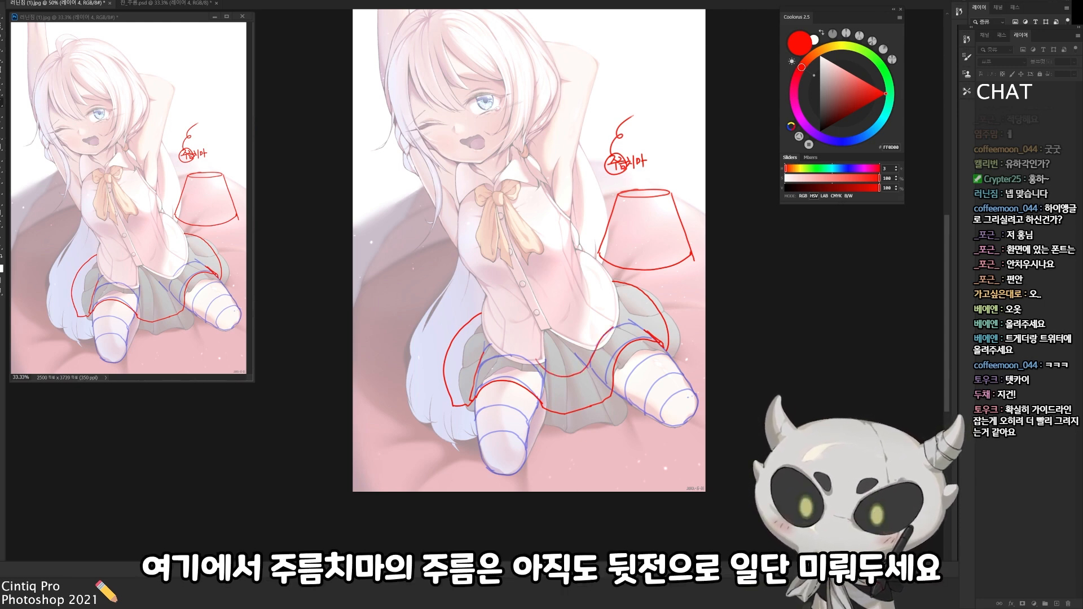
{"action": "key", "text": "ctrl+z"}
{"action": "key", "text": "r"}
{"action": "mouse_move", "coordinate": [565, 367]}
{"action": "left_mouse_down"}
{"action": "mouse_move", "coordinate": [587, 332]}
{"action": "mouse_move", "coordinate": [564, 341]}
{"action": "mouse_move", "coordinate": [588, 331]}
{"action": "mouse_move", "coordinate": [568, 368]}
{"action": "mouse_move", "coordinate": [587, 375]}
{"action": "mouse_move", "coordinate": [556, 336]}
{"action": "mouse_move", "coordinate": [521, 339]}
{"action": "mouse_move", "coordinate": [522, 352]}
{"action": "left_mouse_up"}
{"action": "key", "text": "Escape"}
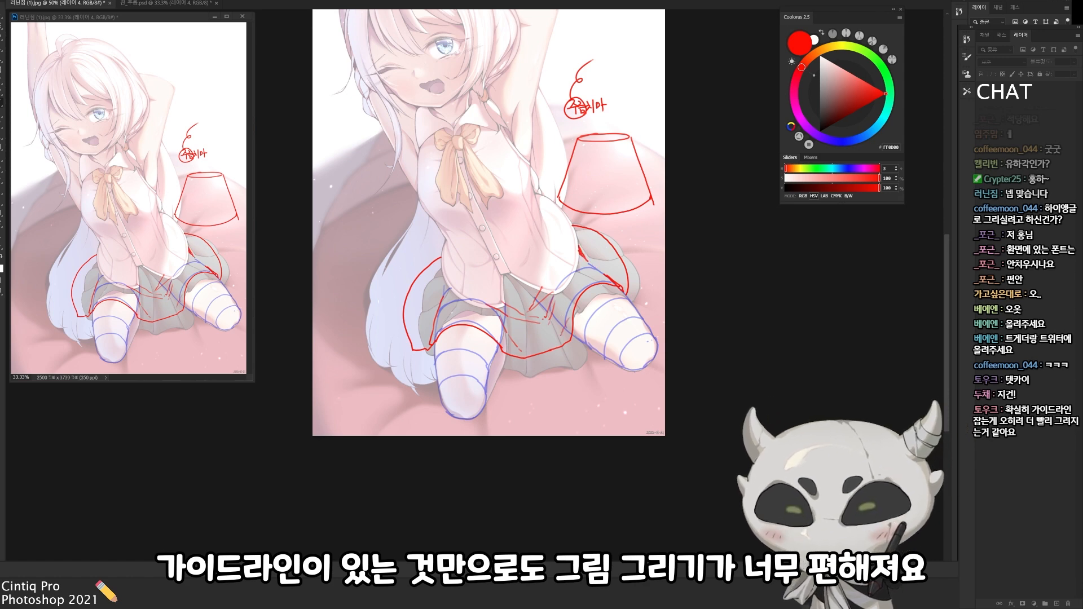
{"action": "left_click_drag", "start_coordinate": [507, 328], "coordinate": [553, 315]}
{"action": "left_click_drag", "start_coordinate": [457, 276], "coordinate": [479, 275]}
{"action": "left_click_drag", "start_coordinate": [667, 389], "coordinate": [699, 424]}
On a new layer, draw blue pleat lines fanning from waist to hem on the flared skirt diagram
{"action": "key", "text": "ctrl+shift+n"}
{"action": "key", "text": "Return"}
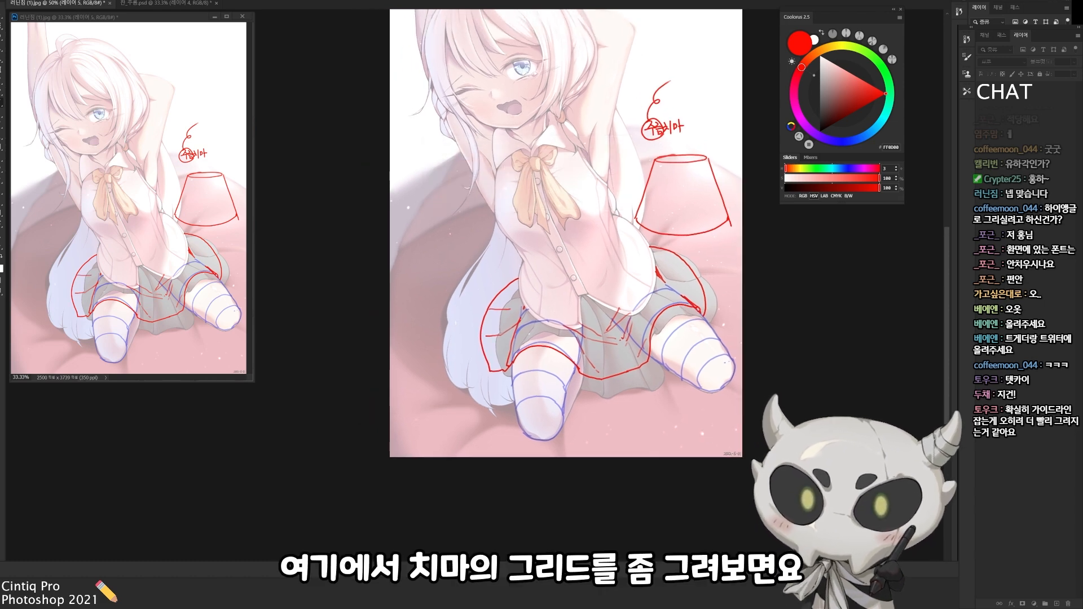
{"action": "left_click", "coordinate": [843, 142]}
{"action": "left_click_drag", "start_coordinate": [648, 217], "coordinate": [584, 237]}
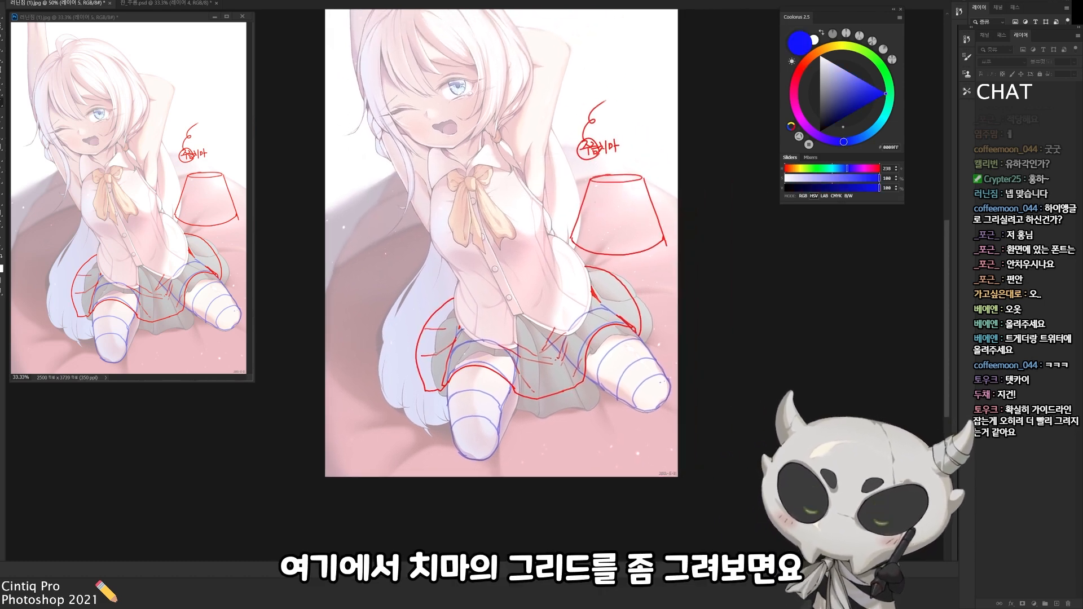
{"action": "mouse_move", "coordinate": [611, 183]}
{"action": "left_mouse_down"}
{"action": "mouse_move", "coordinate": [605, 256]}
{"action": "mouse_move", "coordinate": [629, 254]}
{"action": "mouse_move", "coordinate": [604, 256]}
{"action": "left_mouse_up"}
{"action": "key", "text": "ctrl+z"}
{"action": "mouse_move", "coordinate": [631, 180]}
{"action": "left_mouse_down"}
{"action": "mouse_move", "coordinate": [643, 244]}
{"action": "mouse_move", "coordinate": [653, 230]}
{"action": "mouse_move", "coordinate": [658, 249]}
{"action": "left_mouse_up"}
{"action": "mouse_move", "coordinate": [602, 182]}
{"action": "left_mouse_down"}
{"action": "mouse_move", "coordinate": [588, 252]}
{"action": "mouse_move", "coordinate": [573, 242]}
{"action": "left_mouse_up"}
On another new layer, draw a green curved arrow under the skirt diagram and mark pleat widths near its hem
{"action": "key", "text": "ctrl+shift+n"}
{"action": "key", "text": "Return"}
{"action": "left_click", "coordinate": [876, 60]}
{"action": "left_click_drag", "start_coordinate": [587, 261], "coordinate": [663, 256]}
{"action": "mouse_move", "coordinate": [651, 258]}
{"action": "left_mouse_down"}
{"action": "mouse_move", "coordinate": [663, 252]}
{"action": "mouse_move", "coordinate": [659, 300]}
{"action": "left_mouse_up"}
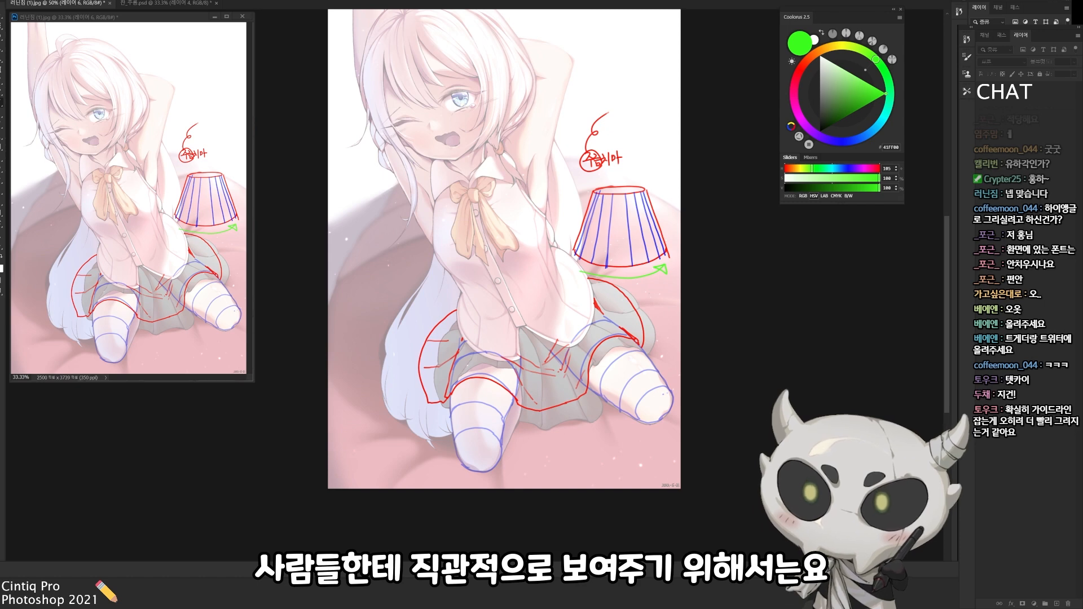
{"action": "left_click_drag", "start_coordinate": [597, 192], "coordinate": [591, 211]}
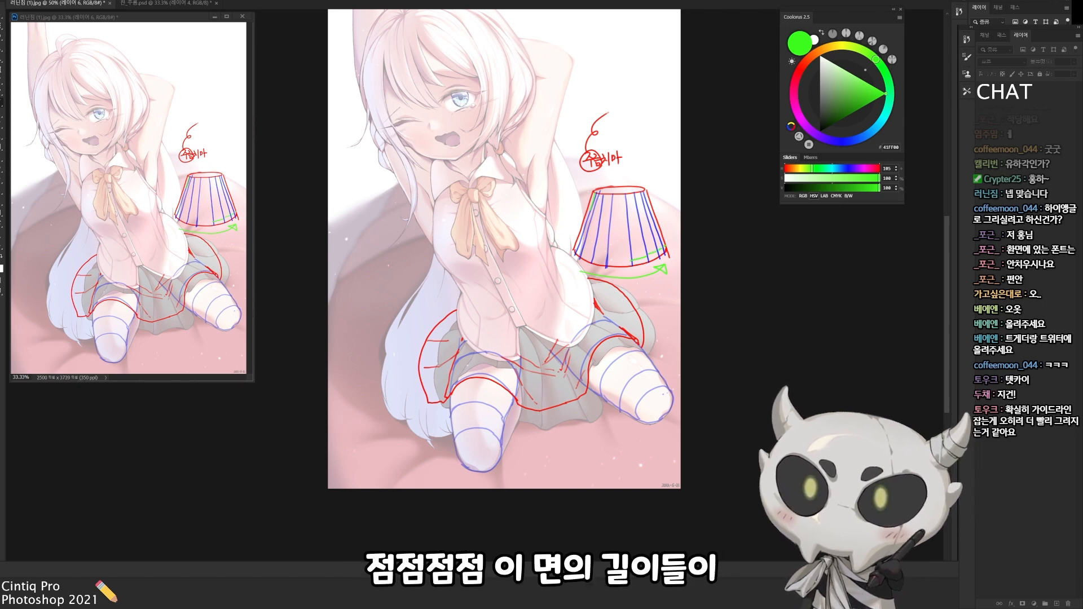
{"action": "left_click_drag", "start_coordinate": [678, 234], "coordinate": [746, 192]}
Switch to red and add short fold-direction strokes inside the flap at the right side of the character's skirt
{"action": "left_click", "coordinate": [797, 74]}
{"action": "left_click_drag", "start_coordinate": [644, 316], "coordinate": [650, 323]}
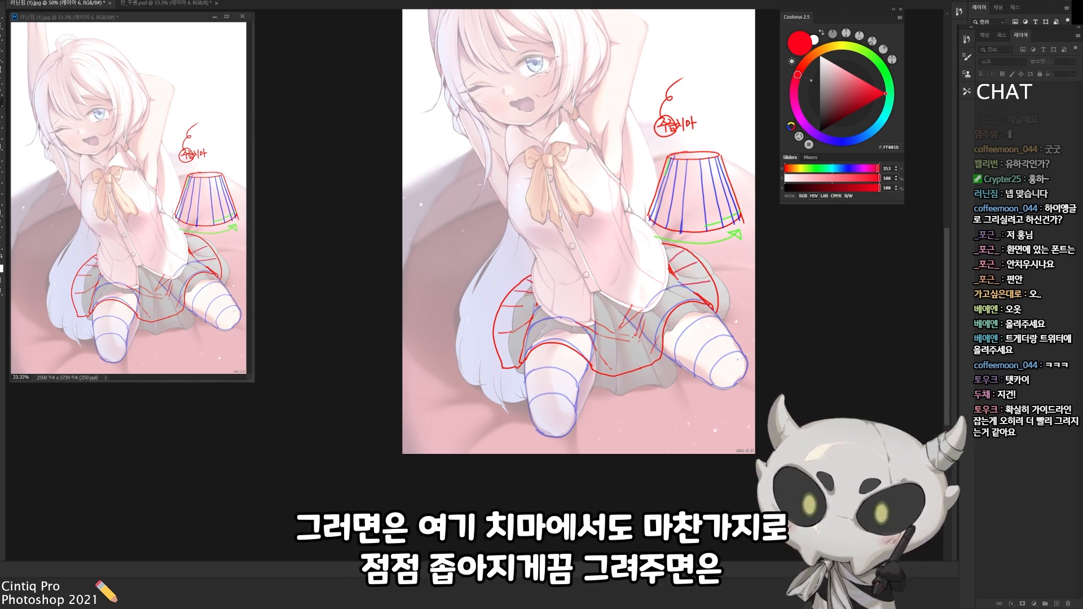
{"action": "left_click_drag", "start_coordinate": [640, 411], "coordinate": [578, 425]}
{"action": "left_click_drag", "start_coordinate": [608, 375], "coordinate": [500, 350]}
{"action": "key", "text": "ctrl+z"}
On a new layer, try blue pleat lines over the skirt section above the left thigh
{"action": "key", "text": "ctrl+shift+alt+n"}
{"action": "left_click", "coordinate": [840, 142]}
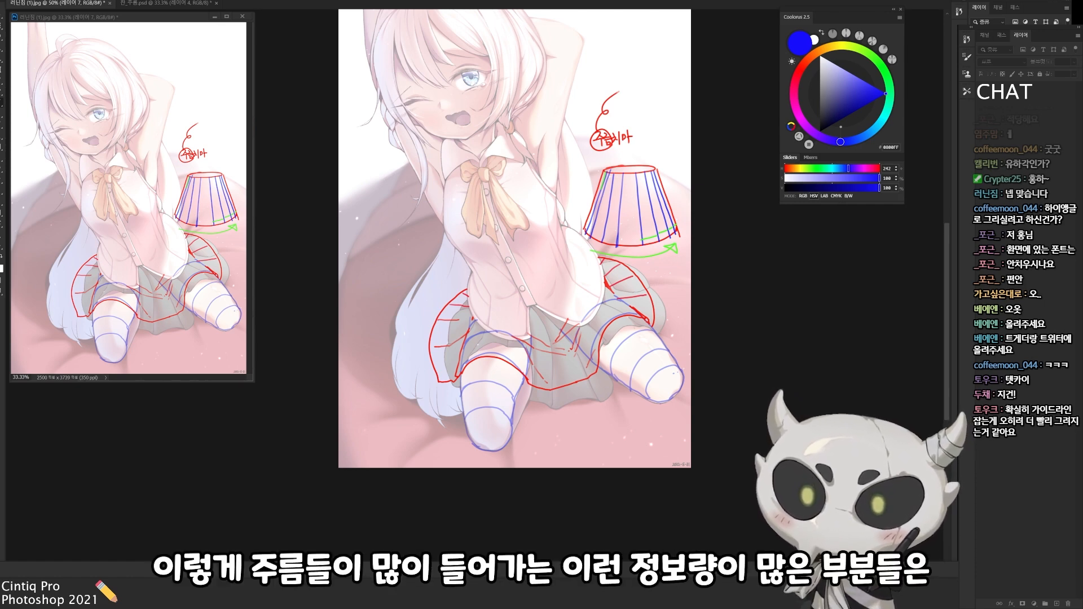
{"action": "scroll", "coordinate": [515, 237], "scroll_direction": "down", "scroll_amount": 1}
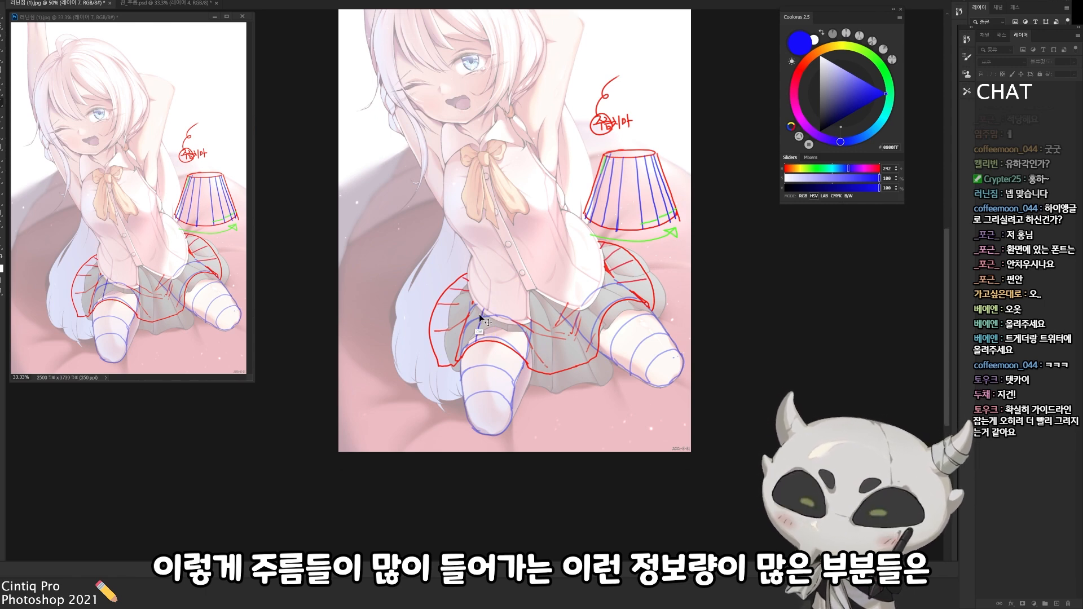
{"action": "mouse_move", "coordinate": [464, 346]}
{"action": "left_mouse_down"}
{"action": "mouse_move", "coordinate": [524, 363]}
{"action": "mouse_move", "coordinate": [461, 369]}
{"action": "mouse_move", "coordinate": [524, 354]}
{"action": "mouse_move", "coordinate": [506, 323]}
{"action": "mouse_move", "coordinate": [528, 348]}
{"action": "left_mouse_up"}
{"action": "key", "text": "ctrl+z"}
{"action": "key", "text": "ctrl+z"}
Redraw the blue pleat edges above the left thigh, running from the shirt down to the red hem guide
{"action": "key", "text": "ctrl+z"}
{"action": "mouse_move", "coordinate": [485, 313]}
{"action": "left_mouse_down"}
{"action": "mouse_move", "coordinate": [479, 342]}
{"action": "mouse_move", "coordinate": [512, 345]}
{"action": "left_mouse_up"}
{"action": "left_click_drag", "start_coordinate": [477, 307], "coordinate": [462, 354]}
{"action": "mouse_move", "coordinate": [510, 327]}
{"action": "left_mouse_down"}
{"action": "mouse_move", "coordinate": [466, 337]}
{"action": "mouse_move", "coordinate": [463, 350]}
{"action": "left_mouse_up"}
{"action": "key", "text": "ctrl+z"}
{"action": "key", "text": "ctrl+z"}
{"action": "key", "text": "ctrl+z"}
{"action": "left_click_drag", "start_coordinate": [474, 304], "coordinate": [457, 352]}
{"action": "mouse_move", "coordinate": [526, 324]}
{"action": "left_mouse_down"}
{"action": "mouse_move", "coordinate": [528, 363]}
{"action": "mouse_move", "coordinate": [542, 371]}
{"action": "left_mouse_up"}
{"action": "key", "text": "ctrl+z"}
{"action": "key", "text": "ctrl+z"}
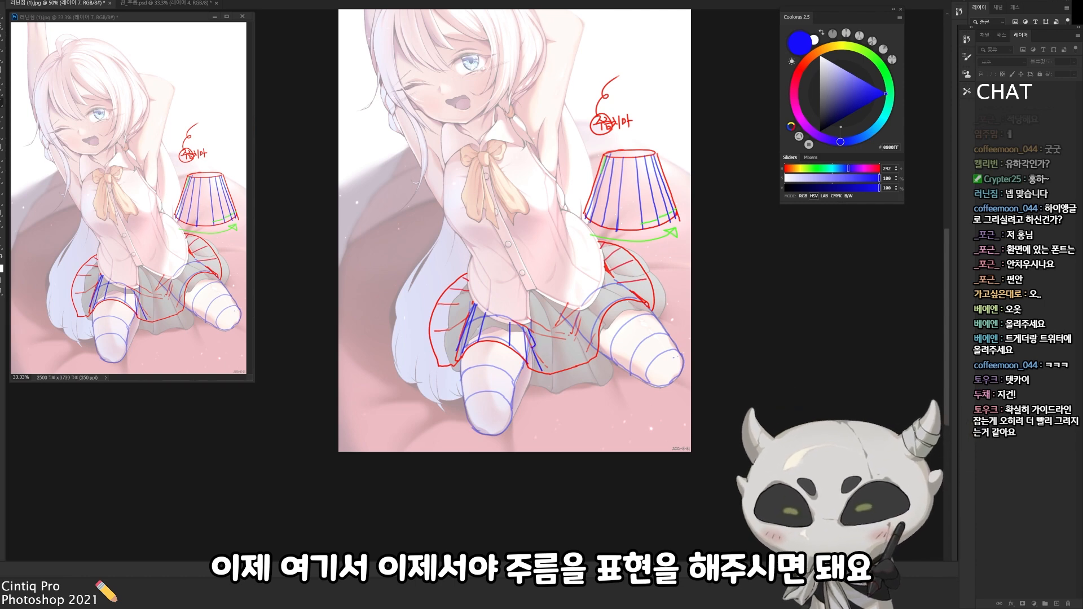
{"action": "key", "text": "ctrl+z"}
{"action": "left_click_drag", "start_coordinate": [528, 331], "coordinate": [532, 343]}
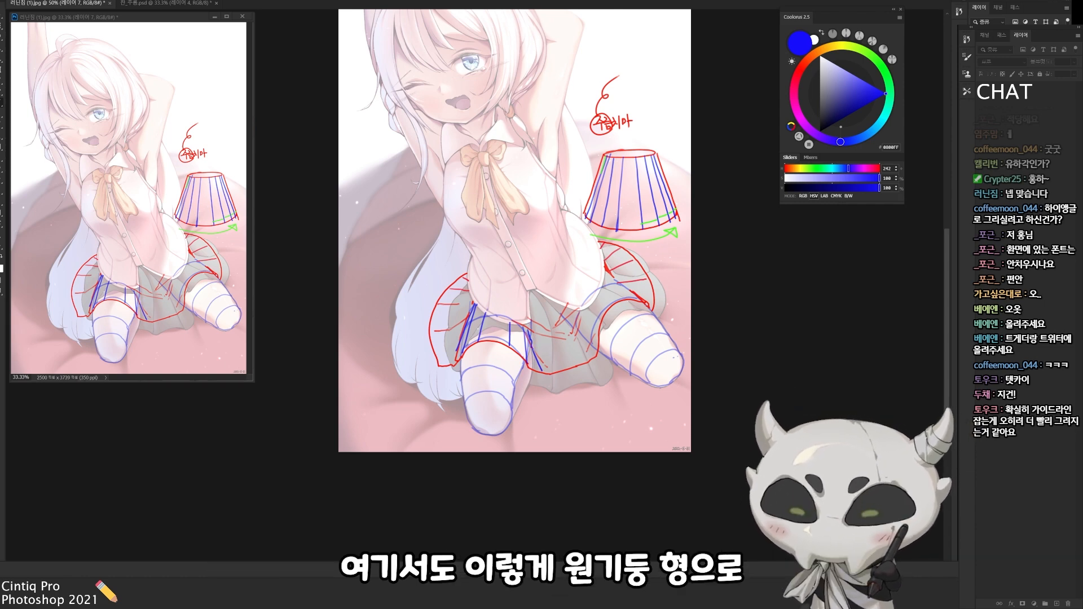
Draw blue pleats with a stepped hem across the centre of the skirt, narrowing as they turn away
{"action": "mouse_move", "coordinate": [529, 301]}
{"action": "left_mouse_down"}
{"action": "mouse_move", "coordinate": [555, 361]}
{"action": "mouse_move", "coordinate": [539, 375]}
{"action": "mouse_move", "coordinate": [582, 366]}
{"action": "left_mouse_up"}
{"action": "key", "text": "ctrl+z"}
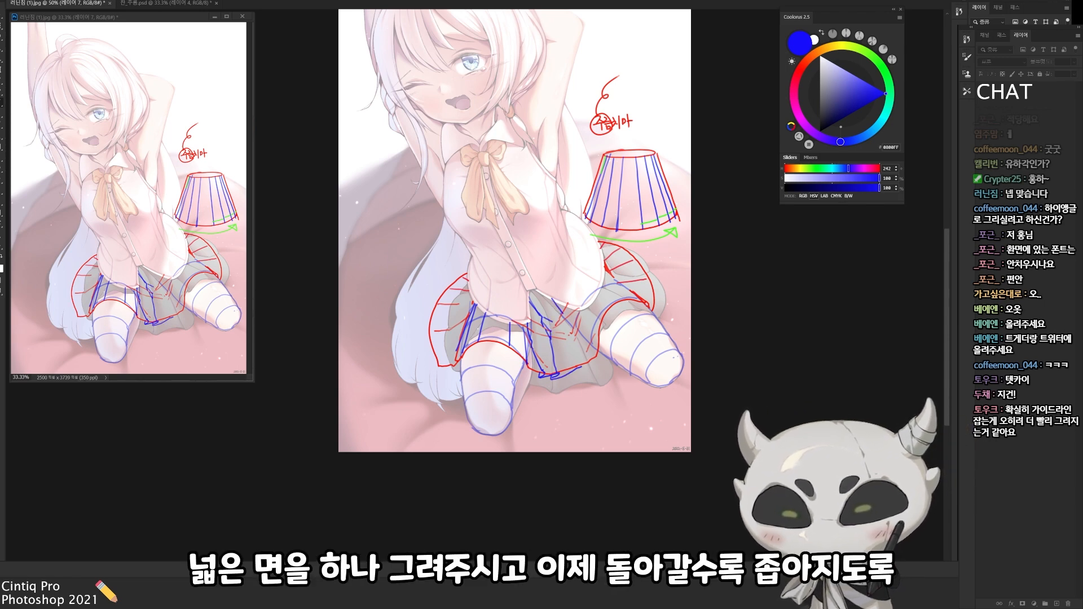
{"action": "left_click_drag", "start_coordinate": [572, 333], "coordinate": [588, 363]}
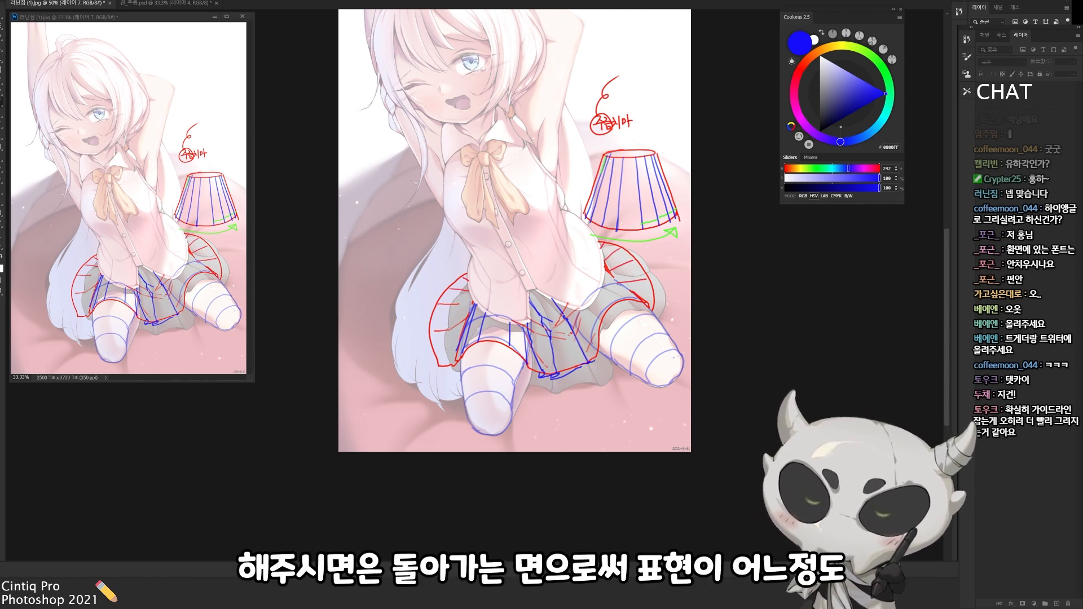
{"action": "mouse_move", "coordinate": [583, 369]}
{"action": "left_mouse_down"}
{"action": "mouse_move", "coordinate": [600, 347]}
{"action": "mouse_move", "coordinate": [575, 385]}
{"action": "left_mouse_up"}
Draw blue pleat lines over the skirt section above the right thigh
{"action": "key", "text": "r"}
{"action": "mouse_move", "coordinate": [574, 383]}
{"action": "left_mouse_down"}
{"action": "mouse_move", "coordinate": [605, 358]}
{"action": "mouse_move", "coordinate": [623, 364]}
{"action": "left_mouse_up"}
{"action": "key", "text": "ctrl+z"}
{"action": "left_click_drag", "start_coordinate": [603, 329], "coordinate": [630, 371]}
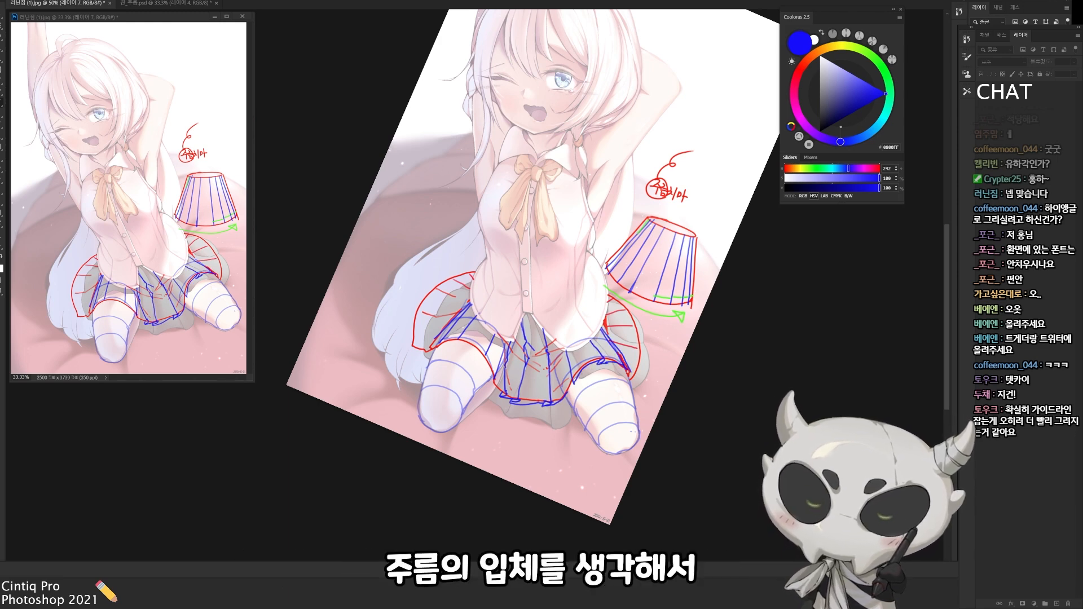
{"action": "key", "text": "Escape"}
Trace the blue hem edges over the thighs, following the curve of the red silhouette
{"action": "key", "text": "r"}
{"action": "left_click_drag", "start_coordinate": [531, 394], "coordinate": [576, 351]}
{"action": "mouse_move", "coordinate": [532, 321]}
{"action": "left_mouse_down"}
{"action": "mouse_move", "coordinate": [504, 337]}
{"action": "mouse_move", "coordinate": [512, 331]}
{"action": "left_mouse_up"}
{"action": "mouse_move", "coordinate": [513, 331]}
{"action": "left_mouse_down"}
{"action": "mouse_move", "coordinate": [497, 352]}
{"action": "mouse_move", "coordinate": [564, 319]}
{"action": "left_mouse_up"}
{"action": "key", "text": "r"}
{"action": "left_click_drag", "start_coordinate": [580, 259], "coordinate": [563, 273]}
{"action": "key", "text": "Escape"}
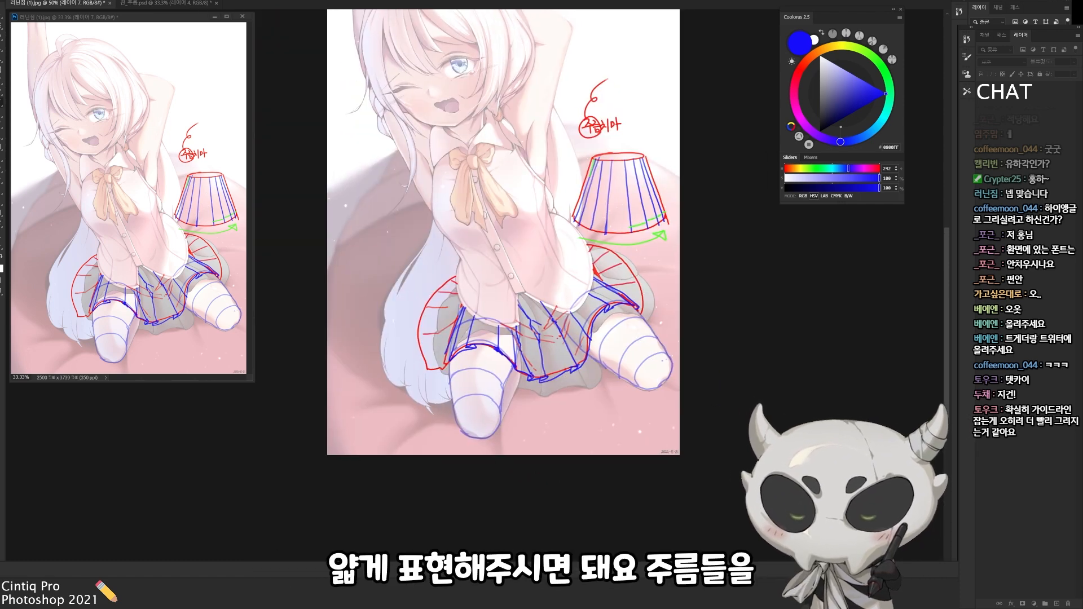
Outline the left side flap of the skirt in blue and fill it with fanned pleat lines
{"action": "left_click_drag", "start_coordinate": [531, 316], "coordinate": [593, 287]}
{"action": "left_click_drag", "start_coordinate": [512, 318], "coordinate": [508, 340]}
{"action": "mouse_move", "coordinate": [513, 333]}
{"action": "left_mouse_down"}
{"action": "mouse_move", "coordinate": [490, 341]}
{"action": "mouse_move", "coordinate": [495, 312]}
{"action": "mouse_move", "coordinate": [491, 340]}
{"action": "mouse_move", "coordinate": [522, 289]}
{"action": "mouse_move", "coordinate": [501, 308]}
{"action": "mouse_move", "coordinate": [487, 281]}
{"action": "mouse_move", "coordinate": [527, 277]}
{"action": "mouse_move", "coordinate": [504, 263]}
{"action": "mouse_move", "coordinate": [520, 249]}
{"action": "left_mouse_up"}
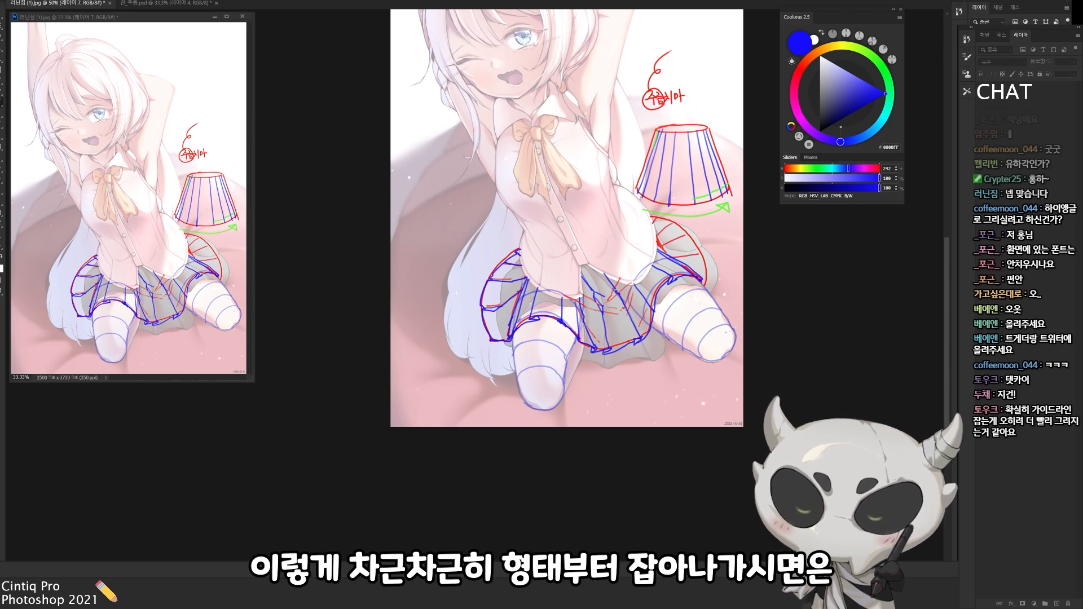
{"action": "left_click_drag", "start_coordinate": [632, 254], "coordinate": [545, 314]}
{"action": "mouse_move", "coordinate": [619, 341]}
{"action": "left_mouse_down"}
{"action": "mouse_move", "coordinate": [616, 309]}
{"action": "mouse_move", "coordinate": [584, 282]}
{"action": "left_mouse_up"}
{"action": "mouse_move", "coordinate": [571, 286]}
{"action": "left_mouse_down"}
{"action": "mouse_move", "coordinate": [566, 277]}
{"action": "mouse_move", "coordinate": [588, 284]}
{"action": "left_mouse_up"}
Try to clear a lassoed patch of the skirt sketch from the guide layers
{"action": "left_click", "coordinate": [982, 107]}
{"action": "left_click", "coordinate": [982, 107]}
{"action": "left_click", "coordinate": [982, 122]}
{"action": "left_click", "coordinate": [982, 122]}
{"action": "left_click", "coordinate": [983, 136]}
{"action": "left_click", "coordinate": [982, 135]}
{"action": "left_click", "coordinate": [1016, 135]}
{"action": "key", "text": "l"}
{"action": "mouse_move", "coordinate": [619, 295]}
{"action": "left_mouse_down"}
{"action": "mouse_move", "coordinate": [565, 272]}
{"action": "mouse_move", "coordinate": [652, 281]}
{"action": "left_mouse_up"}
{"action": "key", "text": "Delete"}
{"action": "left_click", "coordinate": [982, 121]}
{"action": "left_click", "coordinate": [983, 122]}
{"action": "key", "text": "ctrl+z"}
{"action": "key", "text": "ctrl+z"}
Draw fanned blue pleats on the right side flap of the skirt and reinforce the centre folds near the shirt
{"action": "key", "text": "b"}
{"action": "key", "text": "r"}
{"action": "left_click_drag", "start_coordinate": [621, 338], "coordinate": [627, 242]}
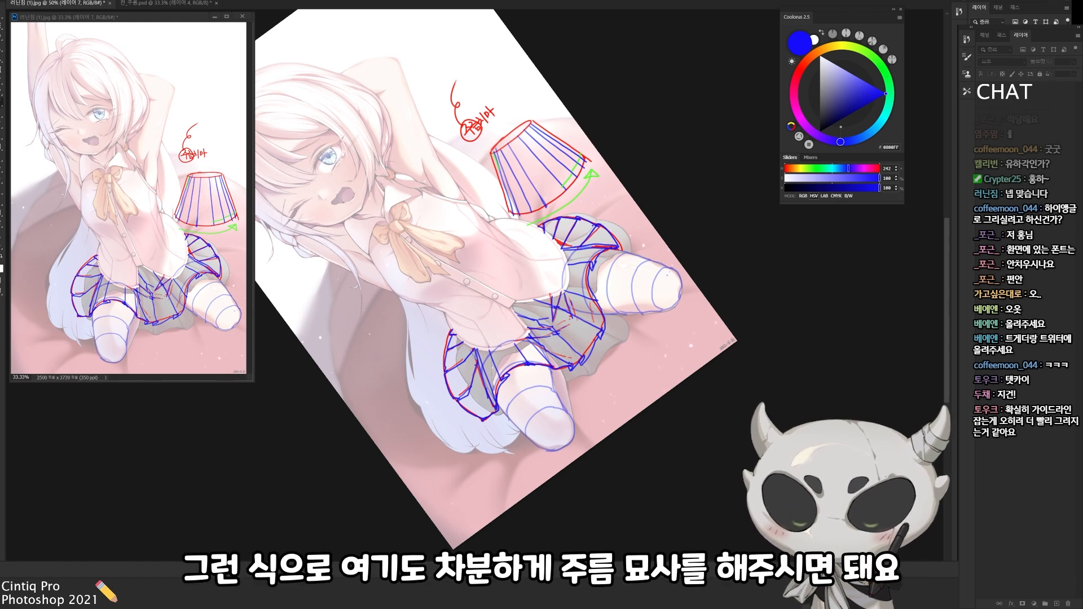
{"action": "key", "text": "Escape"}
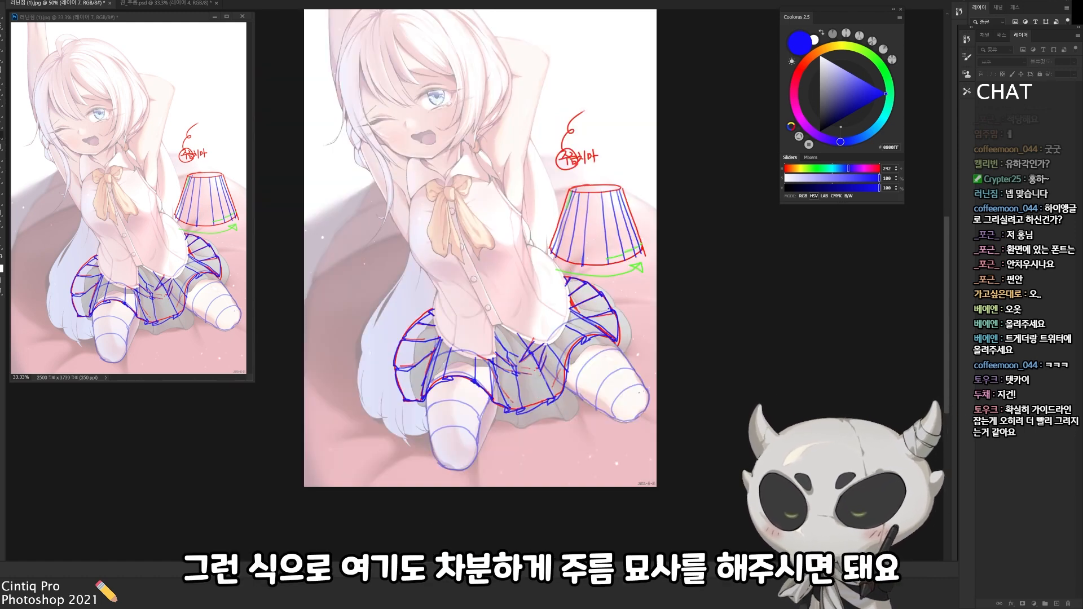
{"action": "left_click_drag", "start_coordinate": [551, 398], "coordinate": [602, 386]}
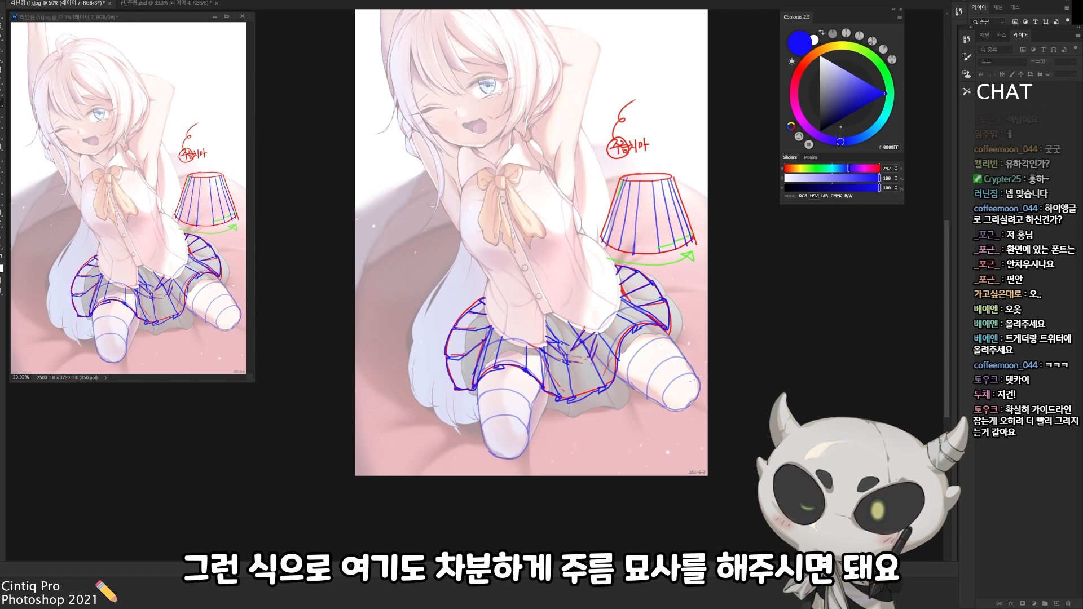
{"action": "left_click_drag", "start_coordinate": [551, 339], "coordinate": [507, 372]}
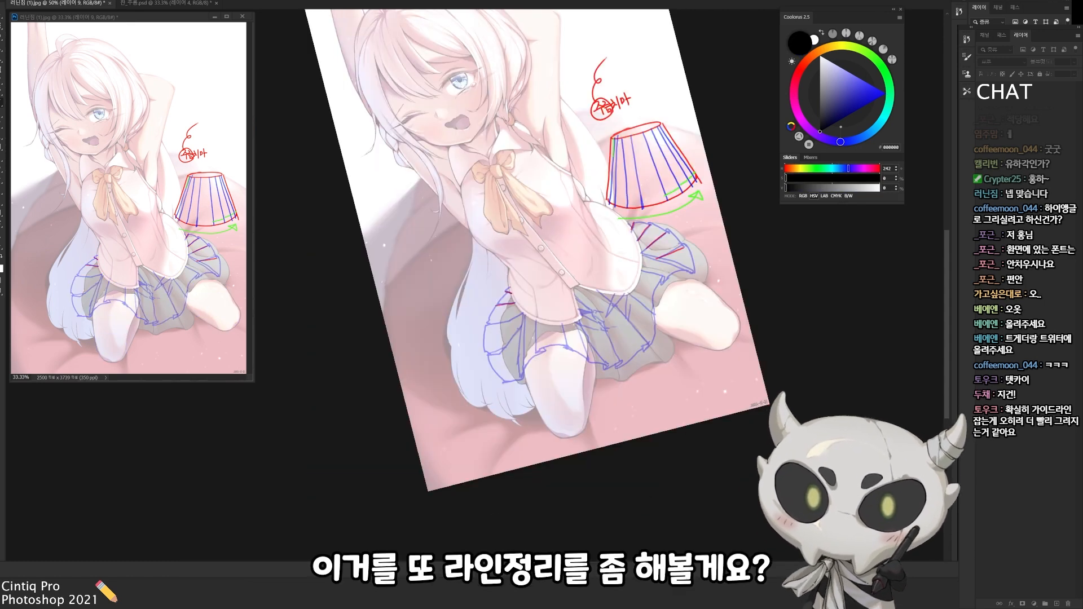
On a new layer, start inking black line art over the faded blue pleats and hem above the left thigh
{"action": "mouse_move", "coordinate": [539, 350]}
{"action": "left_mouse_down"}
{"action": "mouse_move", "coordinate": [567, 347]}
{"action": "mouse_move", "coordinate": [607, 364]}
{"action": "left_mouse_up"}
{"action": "key", "text": "ctrl+z"}
{"action": "mouse_move", "coordinate": [562, 324]}
{"action": "left_mouse_down"}
{"action": "mouse_move", "coordinate": [566, 347]}
{"action": "mouse_move", "coordinate": [522, 373]}
{"action": "left_mouse_up"}
{"action": "mouse_move", "coordinate": [528, 319]}
{"action": "left_mouse_down"}
{"action": "mouse_move", "coordinate": [522, 372]}
{"action": "mouse_move", "coordinate": [535, 352]}
{"action": "left_mouse_up"}
{"action": "key", "text": "Escape"}
{"action": "mouse_move", "coordinate": [566, 319]}
{"action": "left_mouse_down"}
{"action": "mouse_move", "coordinate": [581, 371]}
{"action": "mouse_move", "coordinate": [661, 321]}
{"action": "mouse_move", "coordinate": [644, 306]}
{"action": "left_mouse_up"}
{"action": "key", "text": "r"}
{"action": "key", "text": "Escape"}
Ink the hem and first pleat edges of the skirt's centre section in black
{"action": "left_click_drag", "start_coordinate": [589, 334], "coordinate": [599, 369]}
{"action": "key", "text": "r"}
{"action": "left_click_drag", "start_coordinate": [659, 339], "coordinate": [632, 397]}
{"action": "left_click_drag", "start_coordinate": [557, 346], "coordinate": [568, 369]}
{"action": "mouse_move", "coordinate": [556, 342]}
{"action": "left_mouse_down"}
{"action": "mouse_move", "coordinate": [568, 367]}
{"action": "mouse_move", "coordinate": [567, 347]}
{"action": "left_mouse_up"}
{"action": "key", "text": "ctrl+z"}
{"action": "left_click_drag", "start_coordinate": [566, 351], "coordinate": [570, 365]}
{"action": "key", "text": "Escape"}
{"action": "key", "text": "ctrl+z"}
{"action": "left_click_drag", "start_coordinate": [606, 321], "coordinate": [629, 358]}
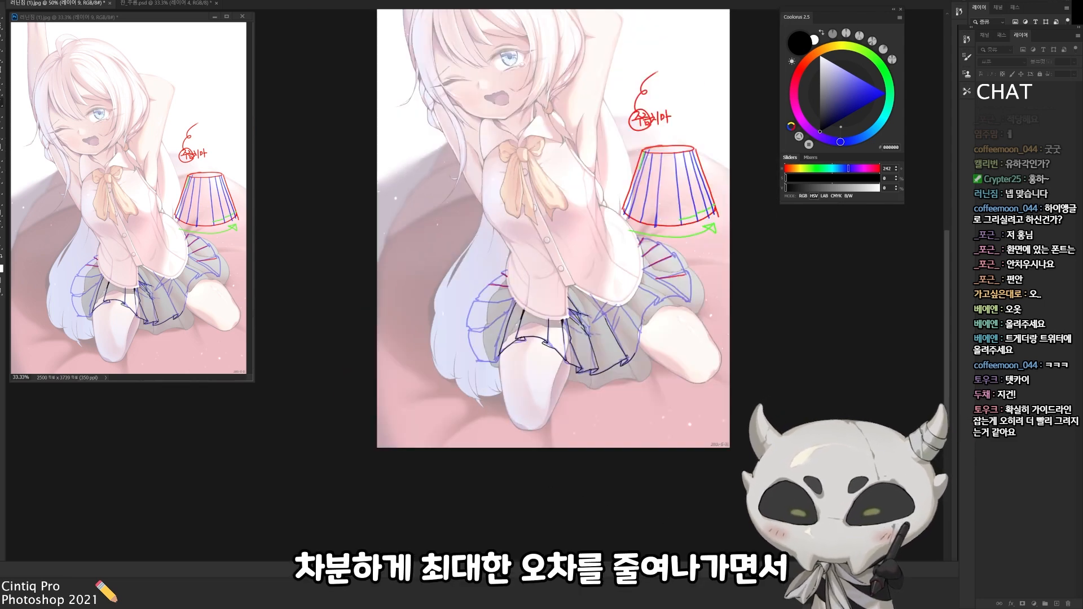
Continue the black pleat edges and stepped hem from the centre of the skirt towards the right thigh
{"action": "left_click_drag", "start_coordinate": [589, 296], "coordinate": [604, 320]}
{"action": "left_click_drag", "start_coordinate": [568, 289], "coordinate": [576, 309]}
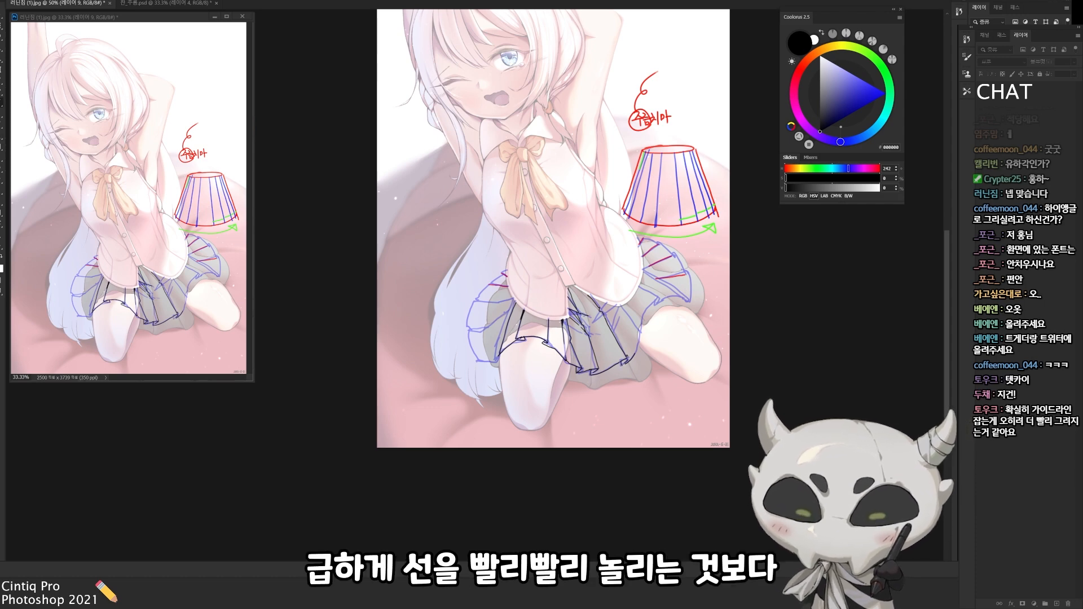
{"action": "mouse_move", "coordinate": [639, 330]}
{"action": "left_mouse_down"}
{"action": "mouse_move", "coordinate": [656, 299]}
{"action": "mouse_move", "coordinate": [635, 328]}
{"action": "mouse_move", "coordinate": [545, 332]}
{"action": "mouse_move", "coordinate": [631, 313]}
{"action": "mouse_move", "coordinate": [606, 314]}
{"action": "mouse_move", "coordinate": [575, 359]}
{"action": "left_mouse_up"}
{"action": "mouse_move", "coordinate": [578, 342]}
{"action": "left_mouse_down"}
{"action": "mouse_move", "coordinate": [602, 380]}
{"action": "mouse_move", "coordinate": [615, 367]}
{"action": "left_mouse_up"}
{"action": "key", "text": "ctrl+z"}
Ink the fanned pleats on the right side flap of the skirt in black
{"action": "mouse_move", "coordinate": [613, 367]}
{"action": "left_mouse_down"}
{"action": "mouse_move", "coordinate": [630, 324]}
{"action": "mouse_move", "coordinate": [626, 233]}
{"action": "left_mouse_up"}
{"action": "mouse_move", "coordinate": [599, 249]}
{"action": "left_mouse_down"}
{"action": "mouse_move", "coordinate": [623, 238]}
{"action": "mouse_move", "coordinate": [602, 345]}
{"action": "left_mouse_up"}
{"action": "left_click_drag", "start_coordinate": [590, 297], "coordinate": [605, 310]}
{"action": "mouse_move", "coordinate": [602, 316]}
{"action": "left_mouse_down"}
{"action": "mouse_move", "coordinate": [569, 195]}
{"action": "mouse_move", "coordinate": [576, 273]}
{"action": "left_mouse_up"}
{"action": "left_click_drag", "start_coordinate": [572, 247], "coordinate": [569, 261]}
Ink the pleats and zigzag hem on the left side flap of the skirt in black
{"action": "mouse_move", "coordinate": [470, 361]}
{"action": "left_mouse_down"}
{"action": "mouse_move", "coordinate": [464, 403]}
{"action": "mouse_move", "coordinate": [480, 395]}
{"action": "left_mouse_up"}
{"action": "left_click_drag", "start_coordinate": [464, 404], "coordinate": [479, 431]}
{"action": "mouse_move", "coordinate": [497, 393]}
{"action": "left_mouse_down"}
{"action": "mouse_move", "coordinate": [490, 421]}
{"action": "mouse_move", "coordinate": [481, 394]}
{"action": "left_mouse_up"}
{"action": "mouse_move", "coordinate": [503, 429]}
{"action": "left_mouse_down"}
{"action": "mouse_move", "coordinate": [498, 342]}
{"action": "mouse_move", "coordinate": [519, 350]}
{"action": "mouse_move", "coordinate": [508, 350]}
{"action": "left_mouse_up"}
{"action": "key", "text": "Escape"}
{"action": "mouse_move", "coordinate": [523, 305]}
{"action": "left_mouse_down"}
{"action": "mouse_move", "coordinate": [497, 317]}
{"action": "mouse_move", "coordinate": [503, 305]}
{"action": "left_mouse_up"}
{"action": "mouse_move", "coordinate": [580, 292]}
{"action": "left_mouse_down"}
{"action": "mouse_move", "coordinate": [528, 307]}
{"action": "mouse_move", "coordinate": [491, 343]}
{"action": "mouse_move", "coordinate": [512, 372]}
{"action": "mouse_move", "coordinate": [579, 349]}
{"action": "left_mouse_up"}
Hide the blue pleat sketch and add the missing black lines to the skirt's pleats
{"action": "key", "text": "ctrl+comma"}
{"action": "key", "text": "r"}
{"action": "left_click_drag", "start_coordinate": [507, 339], "coordinate": [505, 305]}
{"action": "mouse_move", "coordinate": [486, 370]}
{"action": "left_mouse_down"}
{"action": "mouse_move", "coordinate": [473, 407]}
{"action": "mouse_move", "coordinate": [501, 406]}
{"action": "left_mouse_up"}
{"action": "mouse_move", "coordinate": [545, 387]}
{"action": "left_mouse_down"}
{"action": "mouse_move", "coordinate": [537, 399]}
{"action": "mouse_move", "coordinate": [632, 331]}
{"action": "left_mouse_up"}
{"action": "mouse_move", "coordinate": [569, 293]}
{"action": "left_mouse_down"}
{"action": "mouse_move", "coordinate": [588, 277]}
{"action": "mouse_move", "coordinate": [545, 371]}
{"action": "left_mouse_up"}
{"action": "key", "text": "r"}
{"action": "left_click_drag", "start_coordinate": [576, 338], "coordinate": [545, 373]}
{"action": "mouse_move", "coordinate": [573, 317]}
{"action": "left_mouse_down"}
{"action": "mouse_move", "coordinate": [571, 353]}
{"action": "mouse_move", "coordinate": [577, 266]}
{"action": "left_mouse_up"}
Touch up the black pleat lines near the shirt hem and try an extra stroke on the right flap
{"action": "key", "text": "Escape"}
{"action": "key", "text": "Escape"}
{"action": "left_click_drag", "start_coordinate": [553, 338], "coordinate": [563, 309]}
{"action": "mouse_move", "coordinate": [501, 322]}
{"action": "left_mouse_down"}
{"action": "mouse_move", "coordinate": [492, 343]}
{"action": "mouse_move", "coordinate": [493, 327]}
{"action": "left_mouse_up"}
{"action": "mouse_move", "coordinate": [515, 289]}
{"action": "left_mouse_down"}
{"action": "mouse_move", "coordinate": [503, 312]}
{"action": "mouse_move", "coordinate": [516, 288]}
{"action": "mouse_move", "coordinate": [529, 323]}
{"action": "left_mouse_up"}
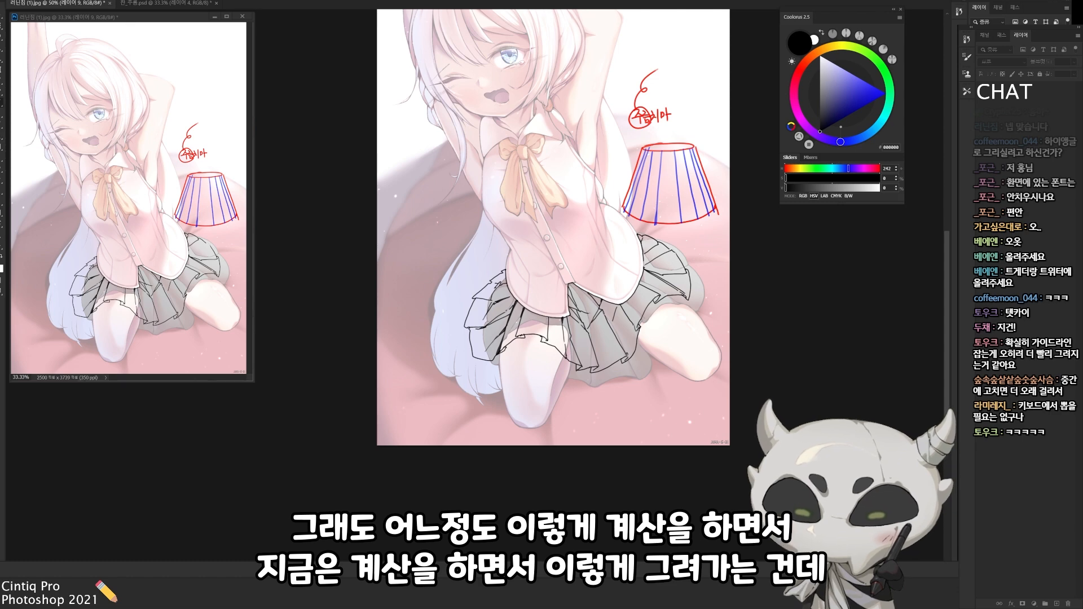
{"action": "key", "text": "ctrl+z"}
{"action": "left_click_drag", "start_coordinate": [643, 258], "coordinate": [656, 242]}
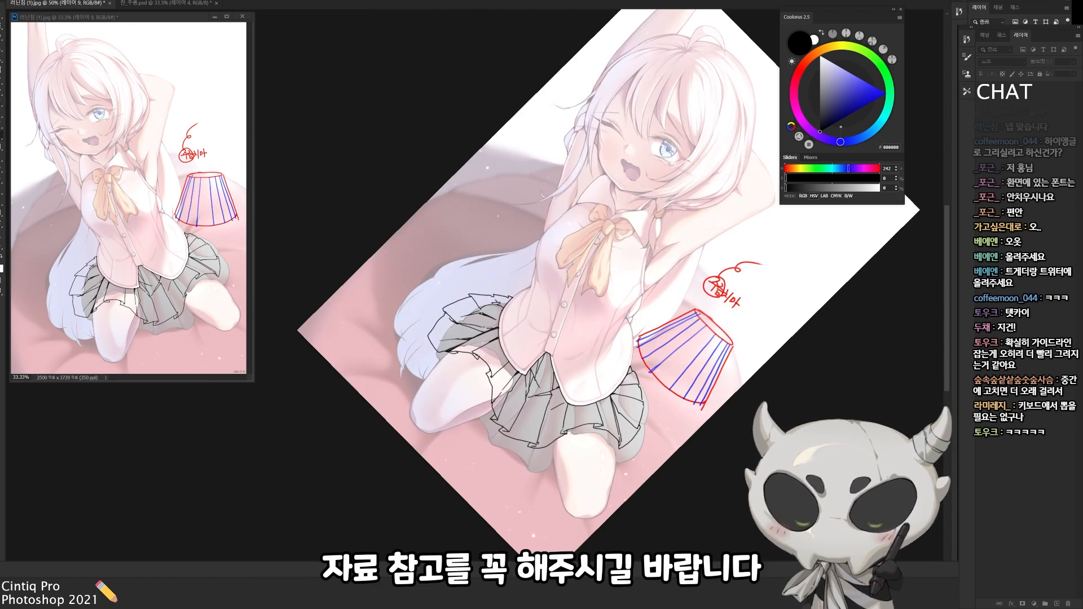
{"action": "key", "text": "ctrl+z"}
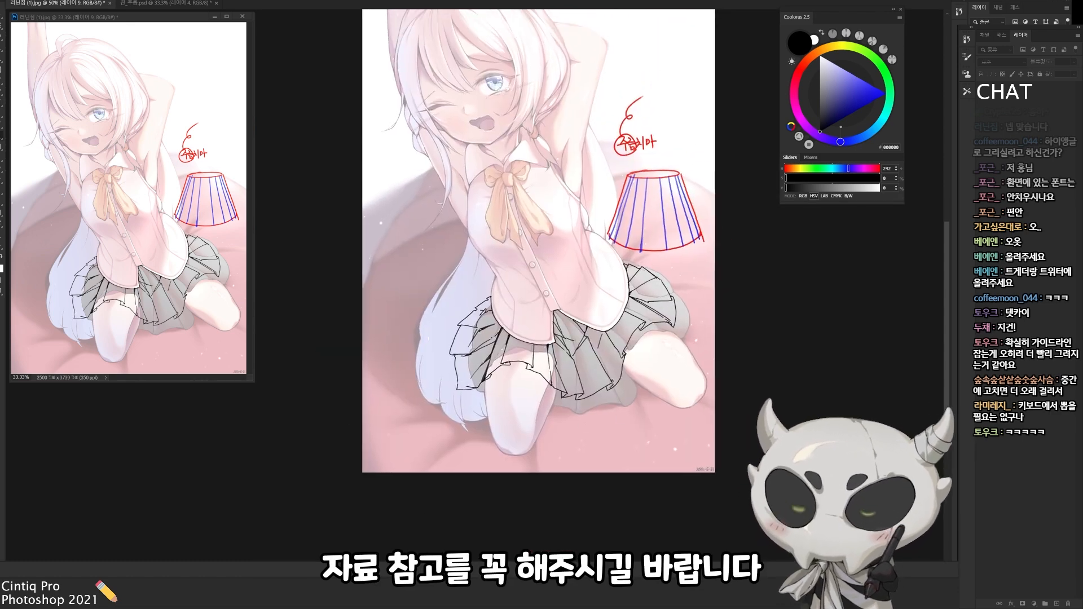
Invert the selection to cover the inked skirt and fill it with flat mid grey on a new layer
{"action": "key", "text": "ctrl+shift+i"}
{"action": "key", "text": "ctrl+shift+alt+n"}
{"action": "left_click", "coordinate": [839, 67]}
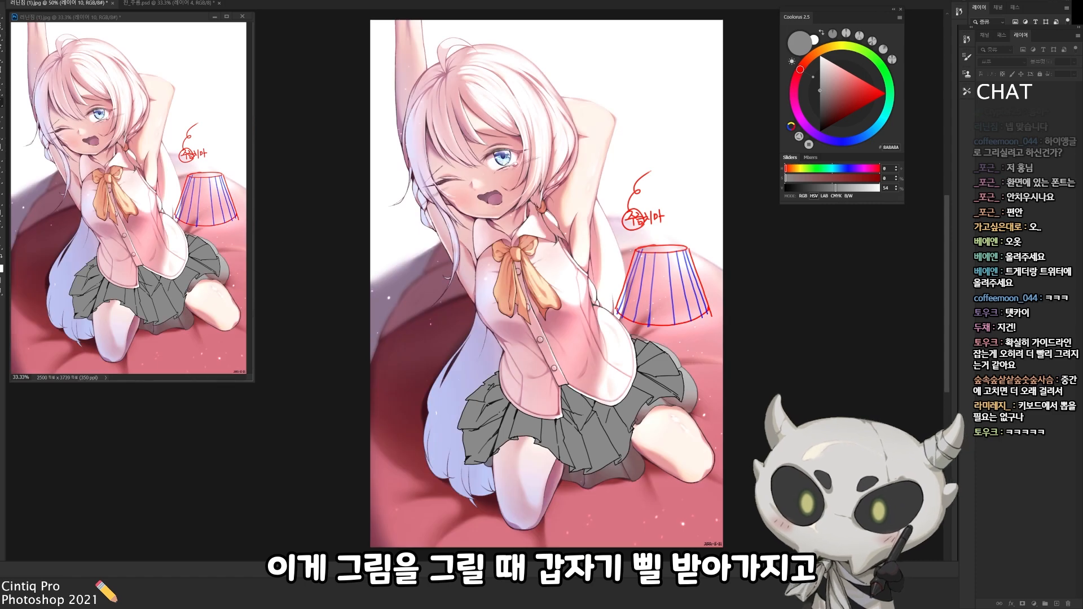
On a new layer, paint over the old skirt showing below the new hem with sampled blanket pinks
{"action": "key", "text": "ctrl+shift+n"}
{"action": "key", "text": "Return"}
{"action": "mouse_move", "coordinate": [593, 437]}
{"action": "left_mouse_down"}
{"action": "mouse_move", "coordinate": [591, 401]}
{"action": "mouse_move", "coordinate": [662, 389]}
{"action": "mouse_move", "coordinate": [654, 402]}
{"action": "left_mouse_up"}
{"action": "left_click", "coordinate": [592, 400], "text": "alt"}
{"action": "left_click", "coordinate": [596, 413], "text": "alt"}
{"action": "left_click", "coordinate": [602, 407], "text": "alt"}
{"action": "left_click_drag", "start_coordinate": [587, 415], "coordinate": [619, 399]}
{"action": "left_click", "coordinate": [662, 405], "text": "alt"}
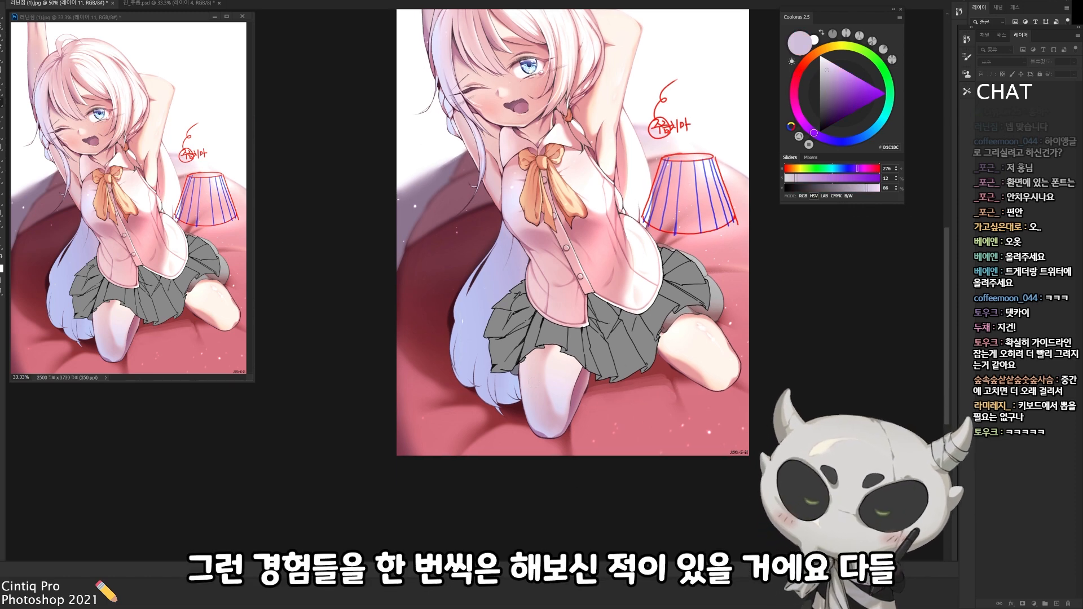
Paint out the old skirt protruding beyond the right flap using sampled background and thigh colours
{"action": "left_click", "coordinate": [695, 323], "text": "alt"}
{"action": "mouse_move", "coordinate": [700, 324]}
{"action": "left_mouse_down"}
{"action": "mouse_move", "coordinate": [626, 176]}
{"action": "mouse_move", "coordinate": [648, 166]}
{"action": "left_mouse_up"}
{"action": "left_click", "coordinate": [628, 175], "text": "alt"}
{"action": "key", "text": "r"}
{"action": "left_click_drag", "start_coordinate": [717, 140], "coordinate": [630, 490]}
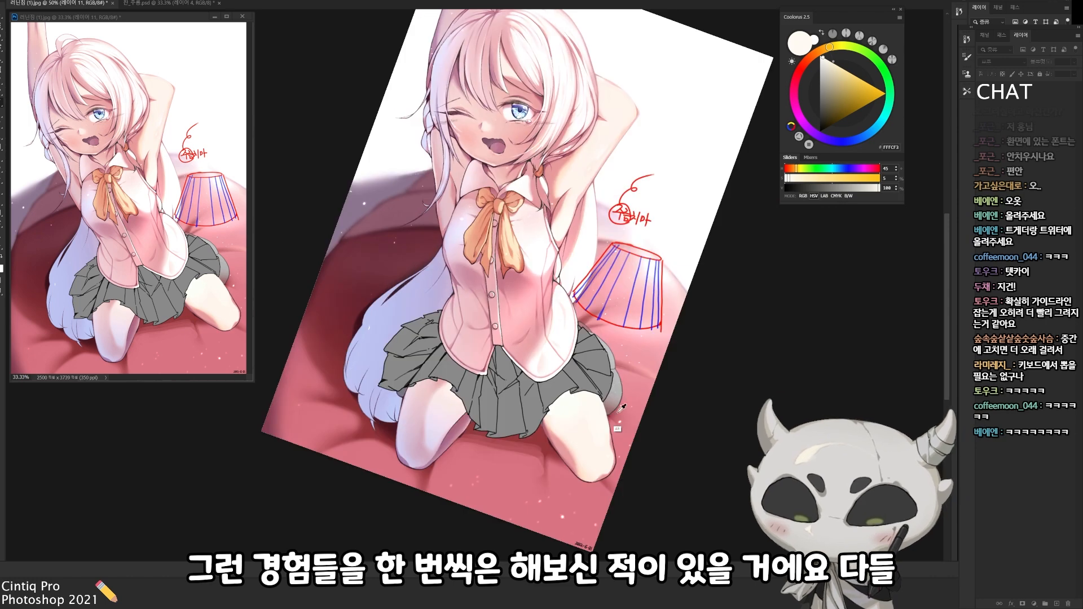
{"action": "left_click", "coordinate": [625, 399], "text": "alt"}
{"action": "left_click", "coordinate": [624, 400], "text": "alt"}
{"action": "mouse_move", "coordinate": [618, 391]}
{"action": "left_mouse_down"}
{"action": "mouse_move", "coordinate": [615, 416]}
{"action": "mouse_move", "coordinate": [616, 367]}
{"action": "mouse_move", "coordinate": [578, 326]}
{"action": "mouse_move", "coordinate": [610, 279]}
{"action": "left_mouse_up"}
{"action": "left_click", "coordinate": [625, 390], "text": "alt"}
{"action": "left_click", "coordinate": [612, 356], "text": "alt"}
{"action": "left_click", "coordinate": [594, 334], "text": "alt"}
{"action": "left_click", "coordinate": [594, 341], "text": "alt"}
Retouch the area under the skirt hem with sampled colours and merge the retouch layer down
{"action": "key", "text": "r"}
{"action": "left_click", "coordinate": [560, 329], "text": "alt"}
{"action": "mouse_move", "coordinate": [474, 407]}
{"action": "left_mouse_down"}
{"action": "mouse_move", "coordinate": [593, 315]}
{"action": "mouse_move", "coordinate": [570, 312]}
{"action": "mouse_move", "coordinate": [581, 438]}
{"action": "left_mouse_up"}
{"action": "left_click", "coordinate": [577, 324], "text": "alt"}
{"action": "key", "text": "Escape"}
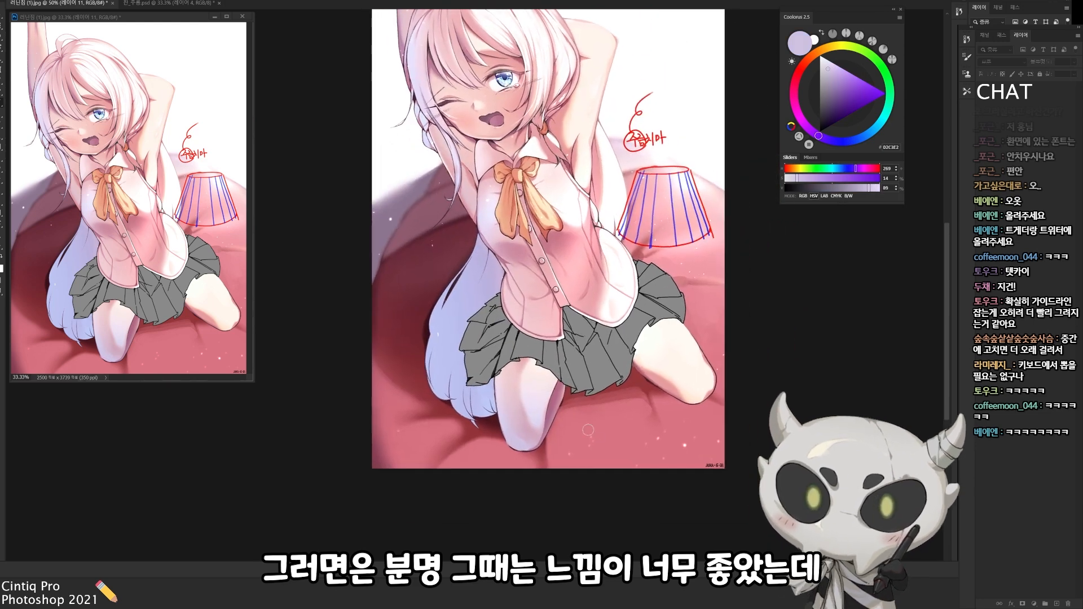
{"action": "left_click_drag", "start_coordinate": [600, 391], "coordinate": [586, 438]}
{"action": "key", "text": "ctrl+e"}
{"action": "key", "text": "ctrl+e"}
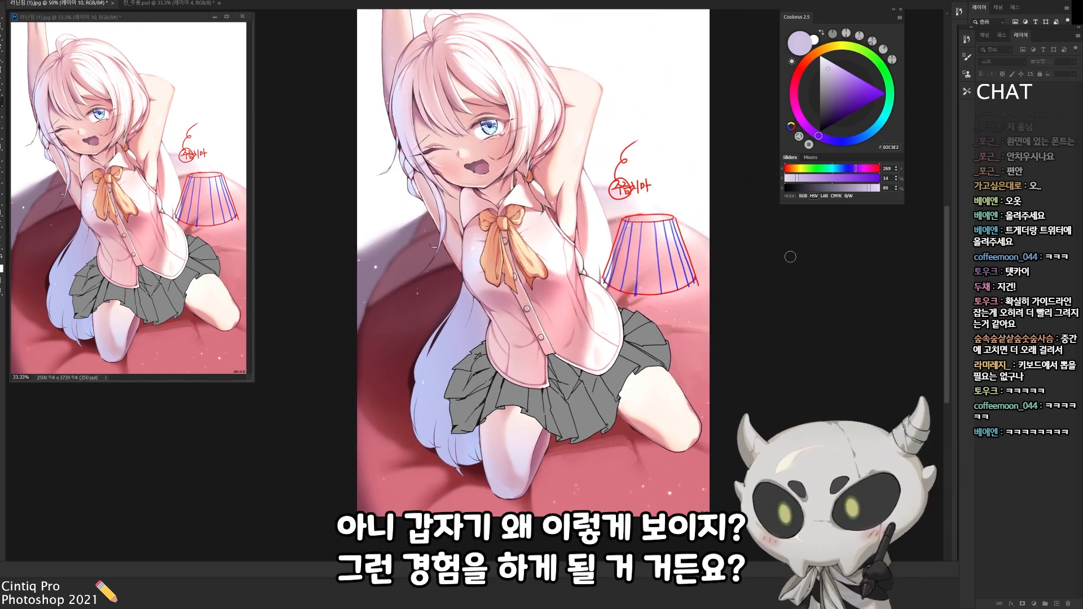
On a new layer, paint a dark brownish-grey tone over the skirt's pleats, leaving parts near the shirt lighter
{"action": "left_click_drag", "start_coordinate": [824, 233], "coordinate": [849, 203]}
{"action": "key", "text": "ctrl+shift+n"}
{"action": "mouse_move", "coordinate": [596, 330]}
{"action": "left_mouse_down"}
{"action": "mouse_move", "coordinate": [618, 370]}
{"action": "mouse_move", "coordinate": [598, 404]}
{"action": "mouse_move", "coordinate": [506, 420]}
{"action": "mouse_move", "coordinate": [602, 403]}
{"action": "mouse_move", "coordinate": [646, 423]}
{"action": "mouse_move", "coordinate": [599, 436]}
{"action": "mouse_move", "coordinate": [621, 399]}
{"action": "left_mouse_up"}
{"action": "left_click", "coordinate": [825, 86]}
{"action": "left_click", "coordinate": [597, 393], "text": "alt"}
{"action": "left_click", "coordinate": [823, 111]}
{"action": "left_click_drag", "start_coordinate": [688, 533], "coordinate": [633, 497]}
{"action": "key", "text": "r"}
{"action": "mouse_move", "coordinate": [628, 303]}
{"action": "left_mouse_down"}
{"action": "mouse_move", "coordinate": [586, 411]}
{"action": "mouse_move", "coordinate": [578, 396]}
{"action": "left_mouse_up"}
{"action": "key", "text": "Escape"}
{"action": "left_click_drag", "start_coordinate": [530, 429], "coordinate": [598, 418]}
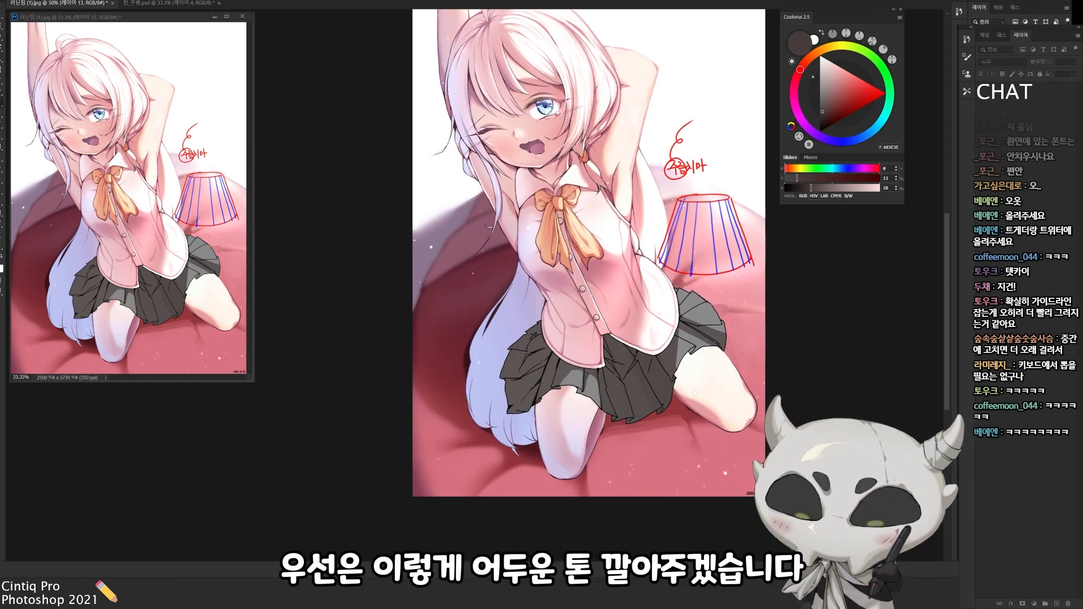
Paint sampled lighter greys onto the front pleats of the skirt, keeping the recessed folds dark
{"action": "mouse_move", "coordinate": [617, 406]}
{"action": "left_mouse_down"}
{"action": "mouse_move", "coordinate": [612, 389]}
{"action": "mouse_move", "coordinate": [629, 414]}
{"action": "left_mouse_up"}
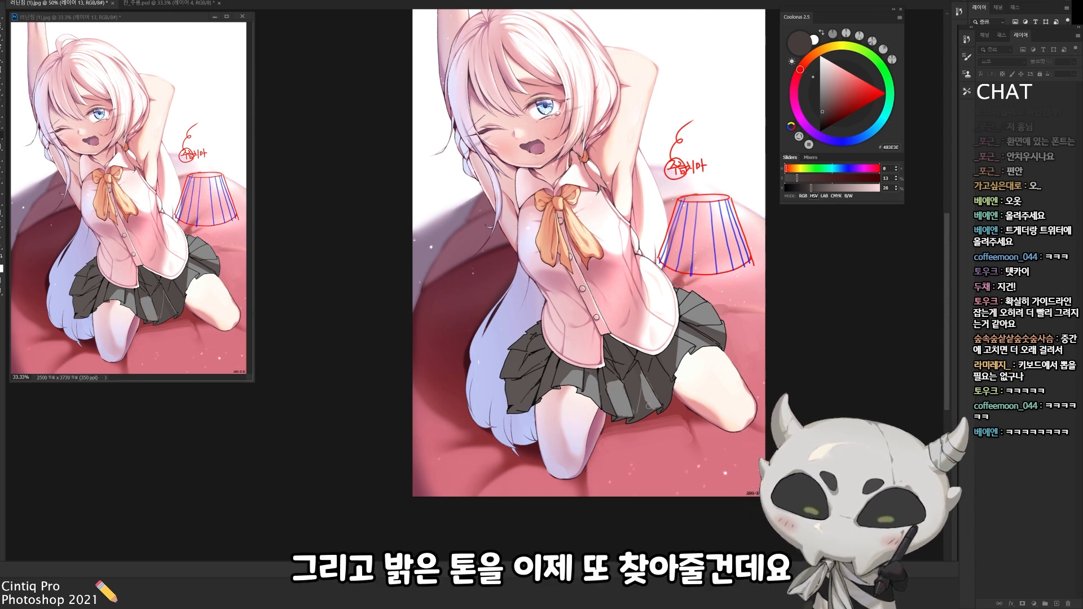
{"action": "left_click_drag", "start_coordinate": [643, 381], "coordinate": [654, 413]}
{"action": "left_click", "coordinate": [635, 411], "text": "alt"}
{"action": "mouse_move", "coordinate": [610, 386]}
{"action": "left_mouse_down"}
{"action": "mouse_move", "coordinate": [621, 397]}
{"action": "mouse_move", "coordinate": [613, 386]}
{"action": "mouse_move", "coordinate": [637, 374]}
{"action": "left_mouse_up"}
{"action": "left_click", "coordinate": [576, 381], "text": "alt"}
{"action": "left_click_drag", "start_coordinate": [594, 418], "coordinate": [593, 391]}
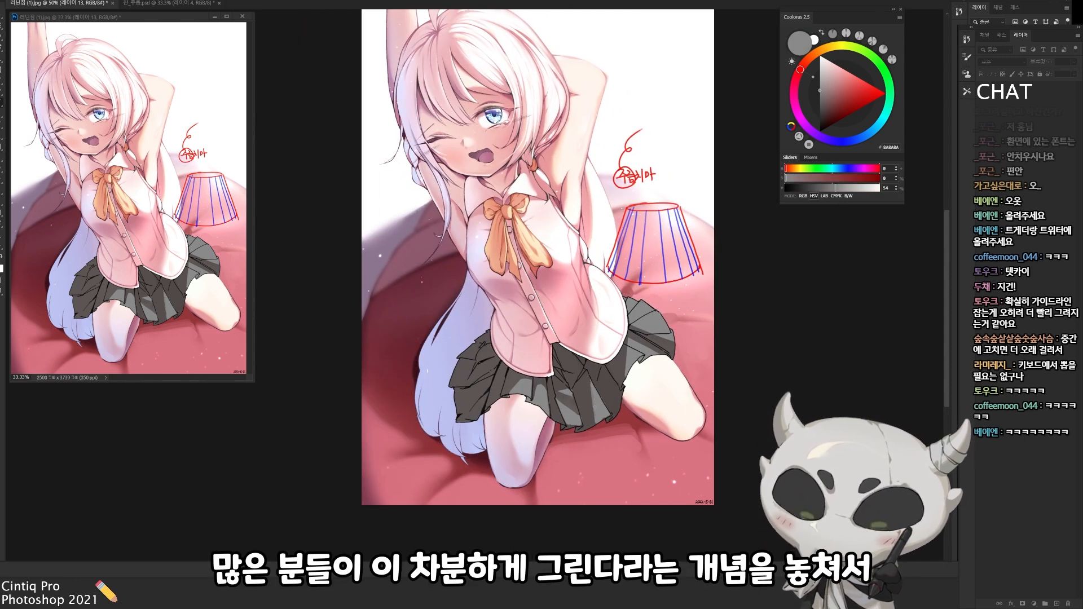
{"action": "left_click", "coordinate": [589, 404], "text": "alt"}
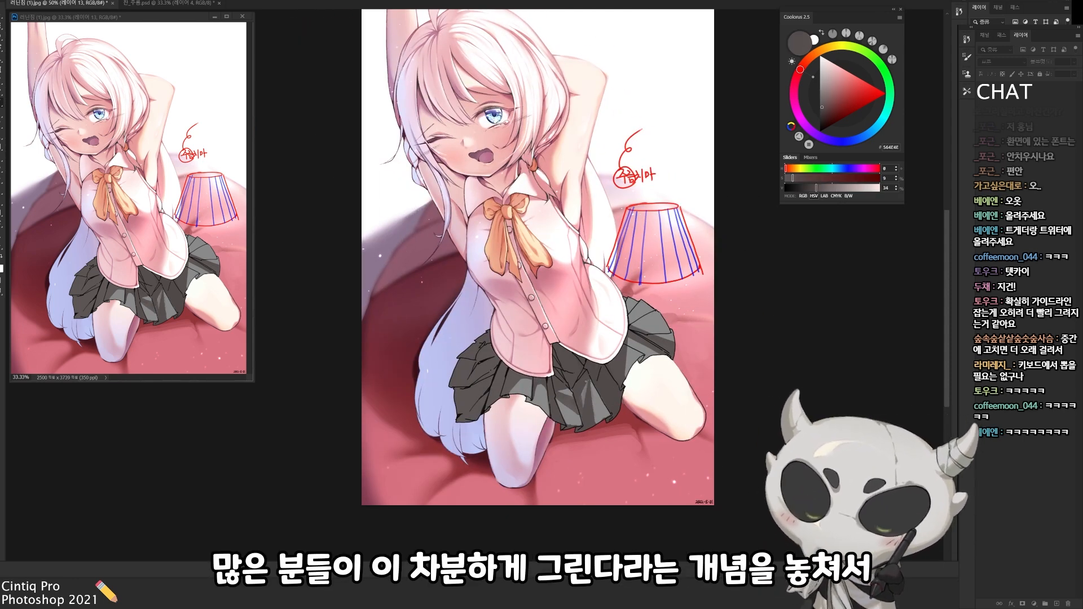
{"action": "left_click", "coordinate": [579, 393], "text": "alt"}
{"action": "left_click", "coordinate": [587, 389], "text": "alt"}
{"action": "left_click_drag", "start_coordinate": [589, 383], "coordinate": [587, 370]}
Brighten the outward faces of the skirt's right-hand pleats with the sampled light and mid greys
{"action": "key", "text": "r"}
{"action": "left_click_drag", "start_coordinate": [561, 443], "coordinate": [597, 422]}
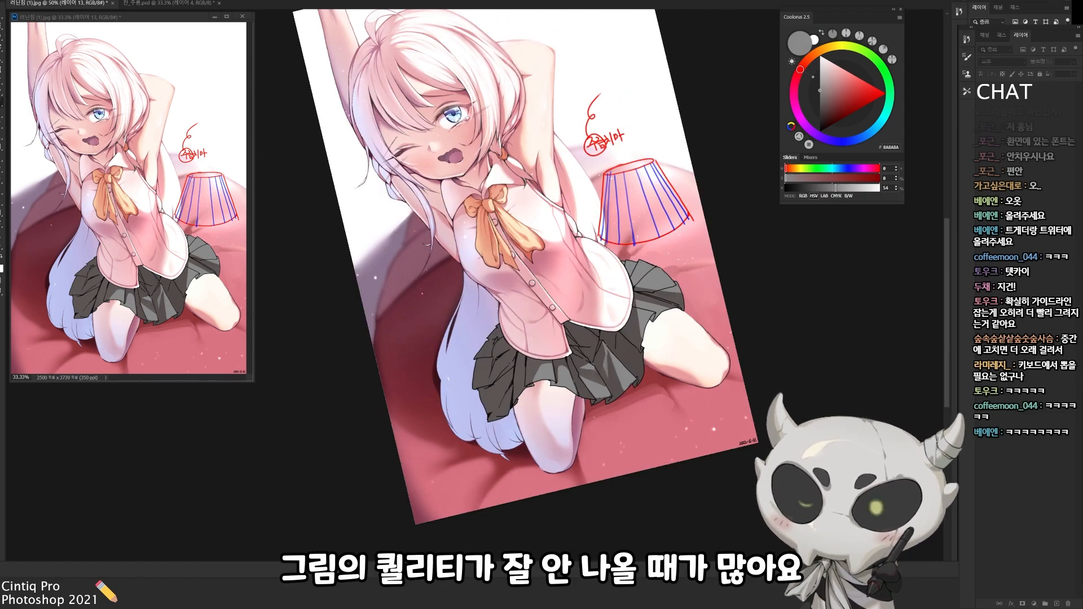
{"action": "key", "text": "Escape"}
{"action": "left_click_drag", "start_coordinate": [542, 349], "coordinate": [547, 314]}
{"action": "key", "text": "r"}
{"action": "left_click_drag", "start_coordinate": [564, 395], "coordinate": [558, 401]}
{"action": "left_click", "coordinate": [587, 243], "text": "alt"}
{"action": "left_click", "coordinate": [642, 379], "text": "ctrl"}
{"action": "left_click", "coordinate": [641, 379], "text": "alt"}
{"action": "mouse_move", "coordinate": [646, 337]}
{"action": "left_mouse_down"}
{"action": "mouse_move", "coordinate": [633, 381]}
{"action": "mouse_move", "coordinate": [636, 352]}
{"action": "mouse_move", "coordinate": [690, 366]}
{"action": "left_mouse_up"}
{"action": "left_click", "coordinate": [636, 361], "text": "alt"}
{"action": "left_click", "coordinate": [643, 364], "text": "alt"}
{"action": "left_click", "coordinate": [641, 361], "text": "alt"}
{"action": "left_click", "coordinate": [648, 364], "text": "alt"}
Refine the tones of the remaining skirt pleats and the edge along the shirt hem with sampled colours
{"action": "key", "text": "r"}
{"action": "left_click_drag", "start_coordinate": [689, 367], "coordinate": [698, 336]}
{"action": "left_click", "coordinate": [584, 357], "text": "alt"}
{"action": "left_click", "coordinate": [584, 370], "text": "alt"}
{"action": "left_click", "coordinate": [584, 385], "text": "alt"}
{"action": "left_click_drag", "start_coordinate": [575, 386], "coordinate": [572, 426]}
{"action": "mouse_move", "coordinate": [572, 407]}
{"action": "left_mouse_down"}
{"action": "mouse_move", "coordinate": [585, 437]}
{"action": "mouse_move", "coordinate": [548, 354]}
{"action": "left_mouse_up"}
{"action": "left_click", "coordinate": [534, 294], "text": "alt"}
{"action": "left_click_drag", "start_coordinate": [534, 291], "coordinate": [532, 358]}
{"action": "left_click", "coordinate": [541, 299], "text": "alt"}
{"action": "left_click_drag", "start_coordinate": [556, 302], "coordinate": [529, 341]}
{"action": "left_click_drag", "start_coordinate": [524, 337], "coordinate": [540, 347]}
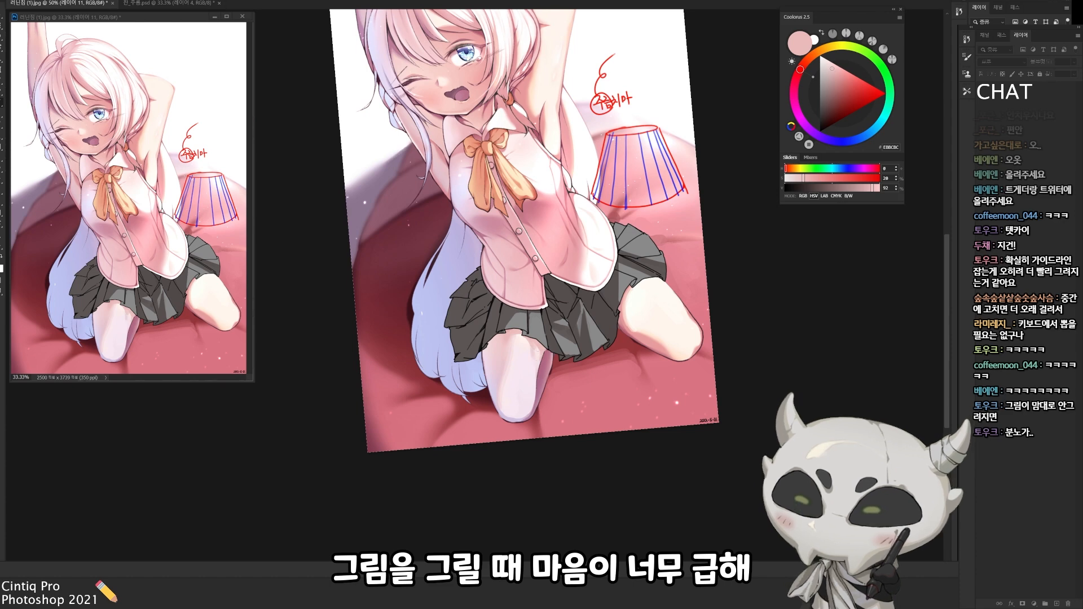
{"action": "key", "text": "Escape"}
{"action": "left_click", "coordinate": [522, 361], "text": "alt"}
{"action": "left_click", "coordinate": [504, 381], "text": "alt"}
{"action": "left_click_drag", "start_coordinate": [538, 361], "coordinate": [555, 401]}
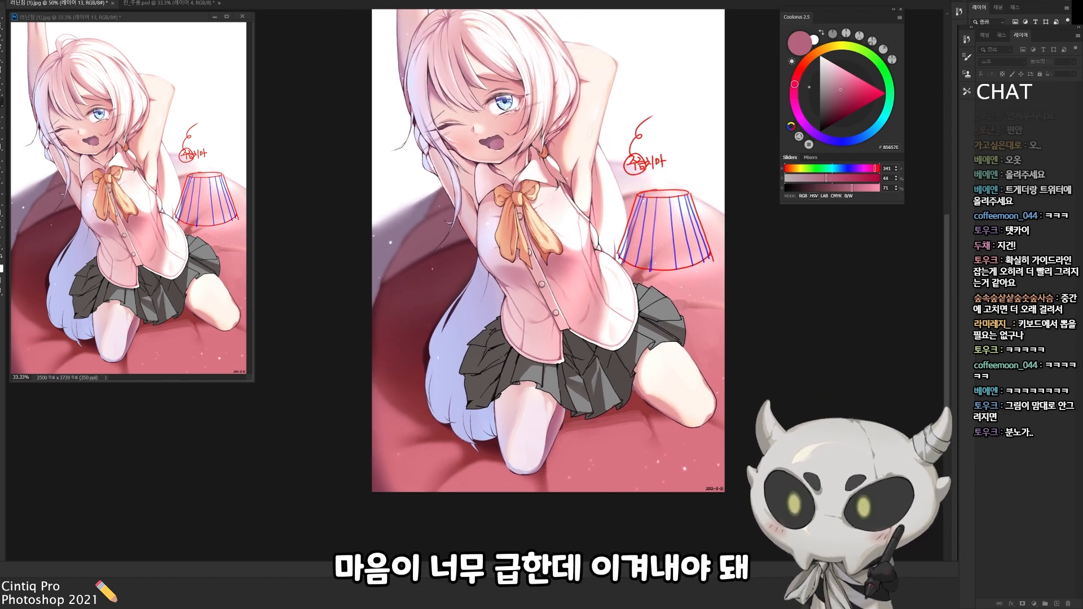
On a new layer, paint a darker brownish-black shadow on the skirt where the light is blocked
{"action": "key", "text": "ctrl+shift+alt+n"}
{"action": "left_click", "coordinate": [598, 375], "text": "alt"}
{"action": "left_click", "coordinate": [575, 360], "text": "alt"}
{"action": "left_click", "coordinate": [571, 357], "text": "alt"}
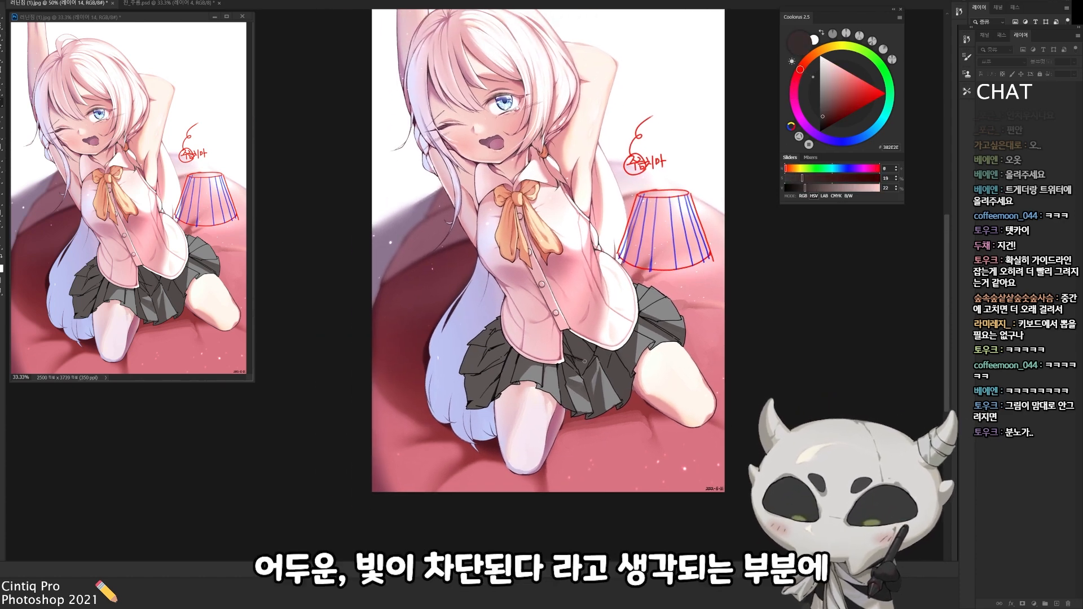
{"action": "key", "text": "r"}
{"action": "left_click_drag", "start_coordinate": [572, 358], "coordinate": [565, 237]}
{"action": "key", "text": "Escape"}
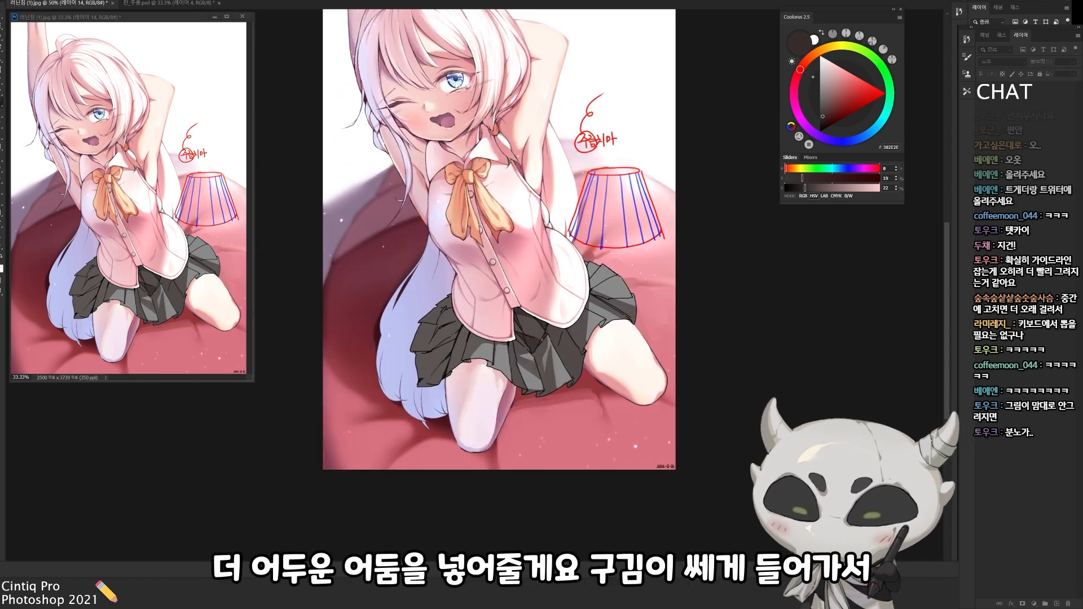
{"action": "key", "text": "r"}
{"action": "left_click_drag", "start_coordinate": [516, 348], "coordinate": [546, 277]}
{"action": "key", "text": "Escape"}
{"action": "key", "text": "r"}
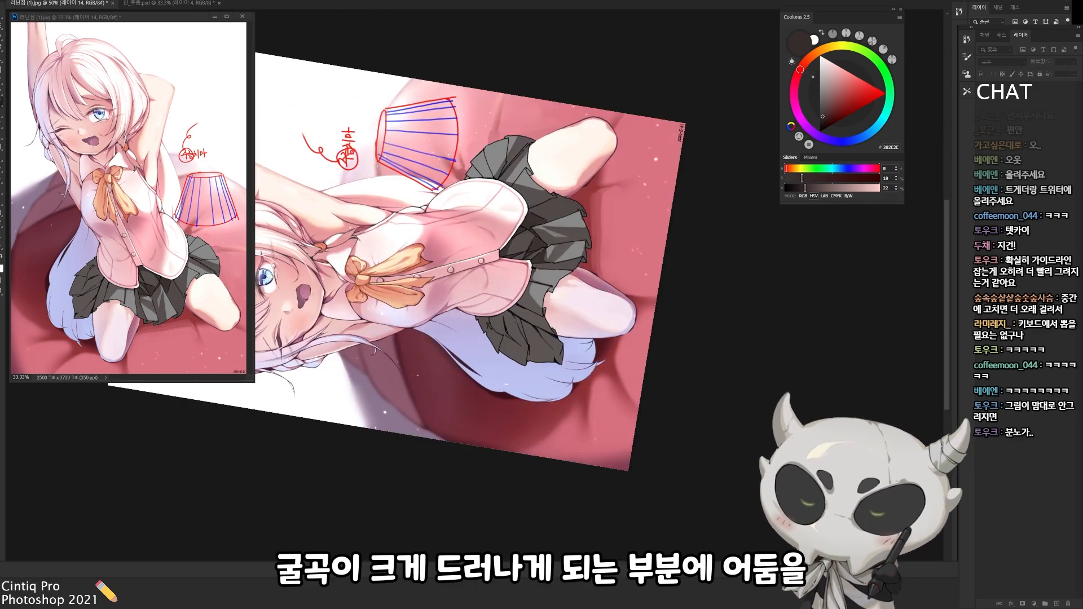
{"action": "key", "text": "Escape"}
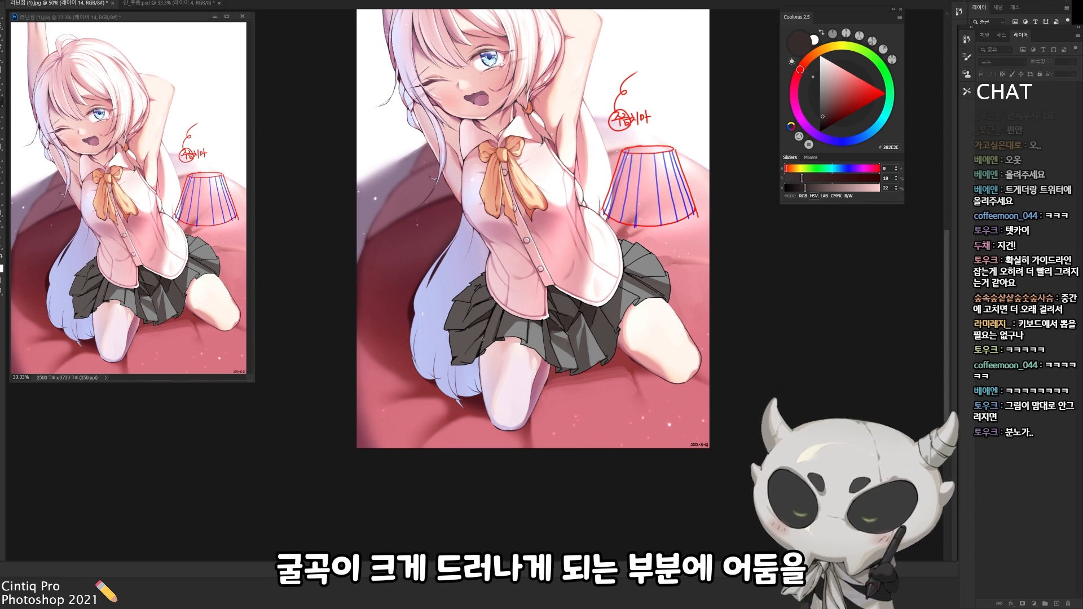
Paint stronger shadows into the deep folds of the left pleats and beneath the shirt hem
{"action": "mouse_move", "coordinate": [466, 362]}
{"action": "left_mouse_down"}
{"action": "mouse_move", "coordinate": [476, 341]}
{"action": "mouse_move", "coordinate": [452, 329]}
{"action": "left_mouse_up"}
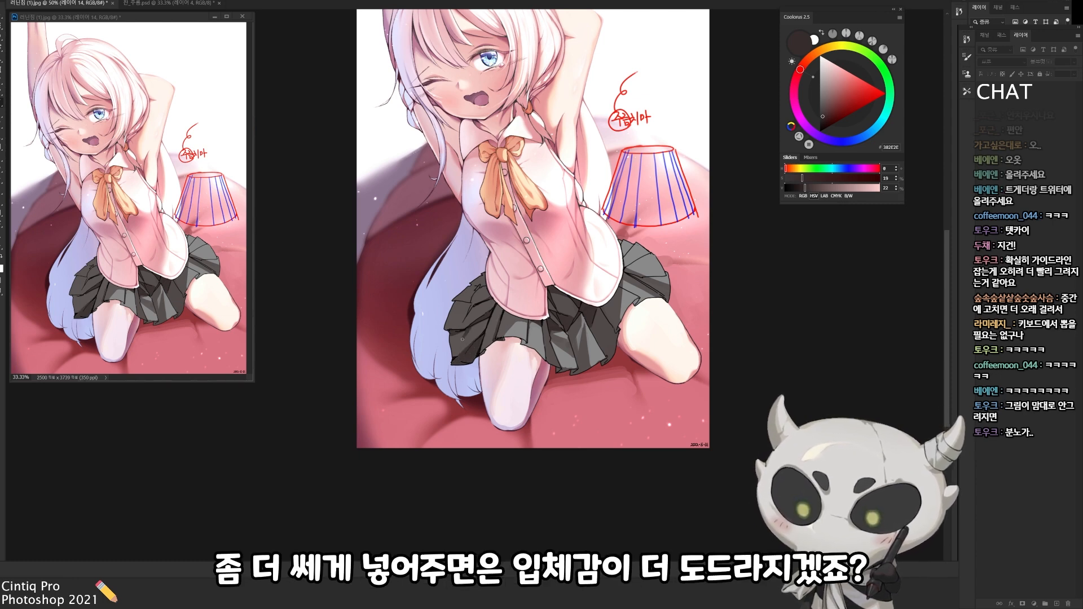
{"action": "mouse_move", "coordinate": [485, 288]}
{"action": "left_mouse_down"}
{"action": "mouse_move", "coordinate": [470, 310]}
{"action": "mouse_move", "coordinate": [500, 307]}
{"action": "left_mouse_up"}
{"action": "left_click", "coordinate": [464, 317], "text": "alt"}
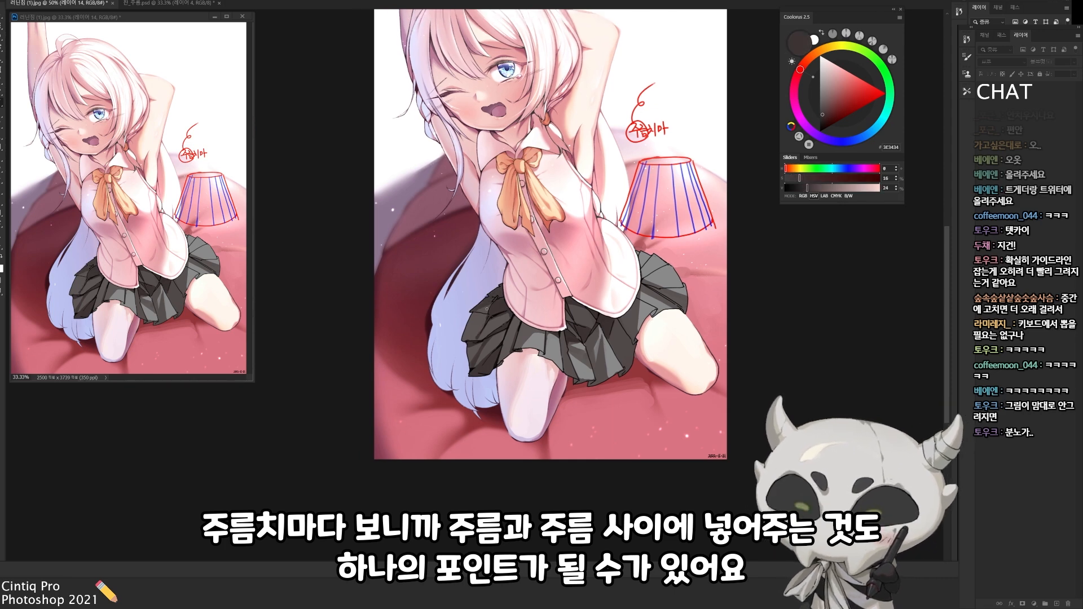
{"action": "mouse_move", "coordinate": [691, 315]}
{"action": "left_mouse_down"}
{"action": "mouse_move", "coordinate": [602, 305]}
{"action": "mouse_move", "coordinate": [595, 239]}
{"action": "left_mouse_up"}
{"action": "left_click_drag", "start_coordinate": [426, 315], "coordinate": [415, 326]}
{"action": "key", "text": "Escape"}
{"action": "mouse_move", "coordinate": [555, 254]}
{"action": "left_mouse_down"}
{"action": "mouse_move", "coordinate": [610, 300]}
{"action": "mouse_move", "coordinate": [588, 358]}
{"action": "left_mouse_up"}
{"action": "mouse_move", "coordinate": [536, 336]}
{"action": "left_mouse_down"}
{"action": "mouse_move", "coordinate": [534, 351]}
{"action": "mouse_move", "coordinate": [550, 309]}
{"action": "mouse_move", "coordinate": [550, 345]}
{"action": "mouse_move", "coordinate": [480, 348]}
{"action": "left_mouse_up"}
{"action": "key", "text": "Escape"}
Add dark accents in the gaps between neighbouring pleats across the front of the skirt
{"action": "left_click", "coordinate": [516, 355], "text": "alt"}
{"action": "left_click", "coordinate": [515, 342], "text": "alt"}
{"action": "left_click", "coordinate": [551, 314], "text": "alt"}
{"action": "left_click", "coordinate": [551, 333], "text": "alt"}
{"action": "left_click", "coordinate": [550, 331], "text": "alt"}
{"action": "left_click", "coordinate": [552, 326], "text": "alt"}
{"action": "left_click", "coordinate": [547, 332], "text": "alt"}
{"action": "key", "text": "r"}
{"action": "mouse_move", "coordinate": [481, 350]}
{"action": "left_mouse_down"}
{"action": "mouse_move", "coordinate": [567, 305]}
{"action": "mouse_move", "coordinate": [548, 226]}
{"action": "mouse_move", "coordinate": [522, 276]}
{"action": "left_mouse_up"}
{"action": "left_click", "coordinate": [524, 254], "text": "alt"}
{"action": "left_click", "coordinate": [524, 265], "text": "alt"}
{"action": "left_click", "coordinate": [528, 257], "text": "alt"}
{"action": "left_click", "coordinate": [519, 261], "text": "alt"}
{"action": "left_click", "coordinate": [520, 254], "text": "alt"}
{"action": "key", "text": "Escape"}
Touch up the transitions between dark and light pleats with sampled mid tones and merge the shadow layer down
{"action": "left_click_drag", "start_coordinate": [470, 339], "coordinate": [532, 284]}
{"action": "left_click", "coordinate": [530, 284], "text": "alt"}
{"action": "left_click", "coordinate": [523, 293], "text": "alt"}
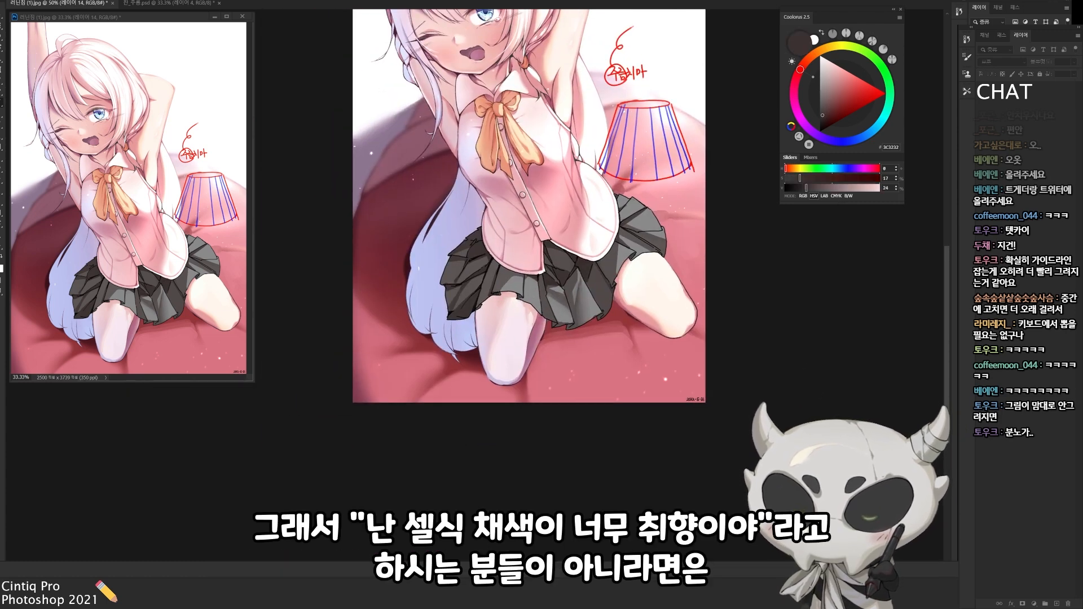
{"action": "left_click", "coordinate": [498, 304], "text": "alt"}
{"action": "mouse_move", "coordinate": [456, 307]}
{"action": "left_mouse_down"}
{"action": "mouse_move", "coordinate": [498, 304]}
{"action": "mouse_move", "coordinate": [504, 289]}
{"action": "mouse_move", "coordinate": [475, 318]}
{"action": "left_mouse_up"}
{"action": "left_click_drag", "start_coordinate": [541, 246], "coordinate": [545, 317]}
{"action": "left_click", "coordinate": [528, 359], "text": "alt"}
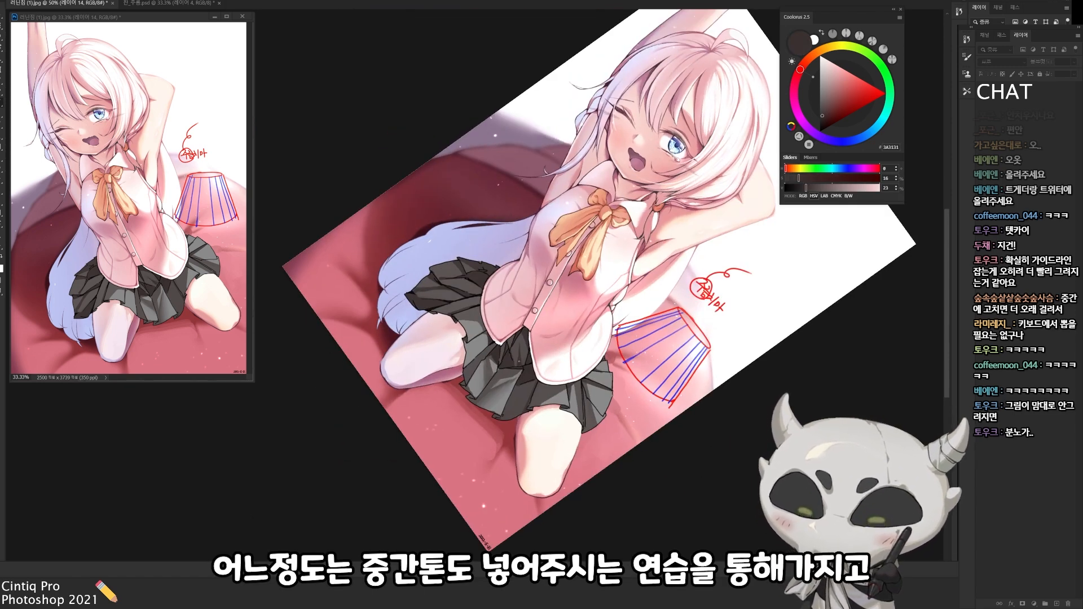
{"action": "left_click", "coordinate": [516, 365], "text": "alt"}
{"action": "left_click", "coordinate": [507, 349], "text": "alt"}
{"action": "key", "text": "Escape"}
{"action": "left_click_drag", "start_coordinate": [574, 297], "coordinate": [579, 359]}
{"action": "key", "text": "ctrl+e"}
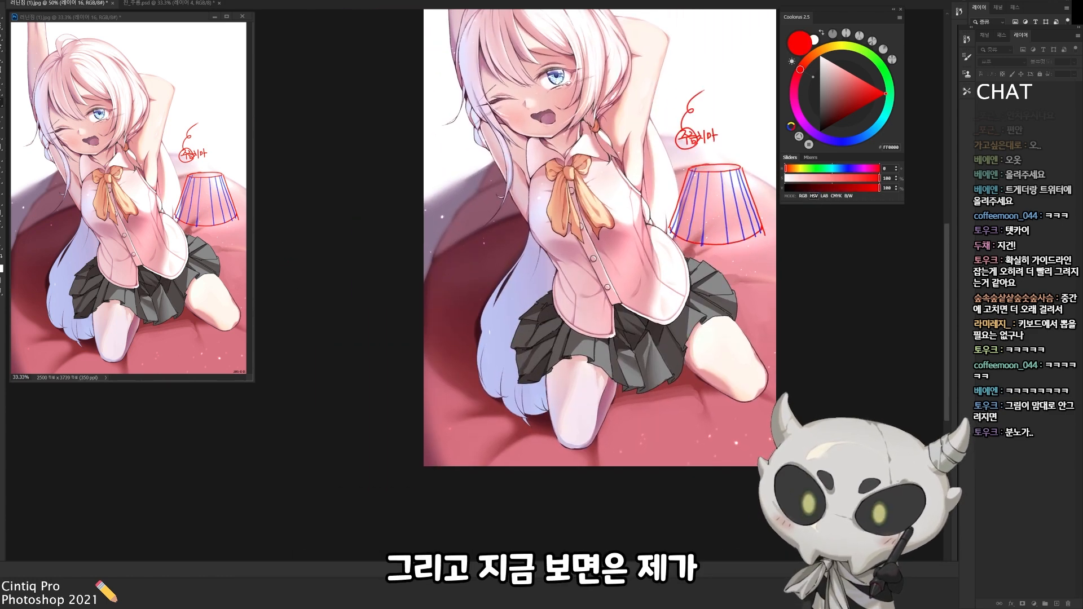
Draw parallel red perspective lines across the bed from left to right, rising towards the right edge
{"action": "left_click_drag", "start_coordinate": [481, 284], "coordinate": [709, 207]}
{"action": "mouse_move", "coordinate": [489, 280]}
{"action": "left_mouse_down"}
{"action": "mouse_move", "coordinate": [482, 466]}
{"action": "mouse_move", "coordinate": [452, 466]}
{"action": "left_mouse_up"}
{"action": "key", "text": "ctrl+z"}
{"action": "left_click_drag", "start_coordinate": [468, 328], "coordinate": [749, 227]}
{"action": "left_click_drag", "start_coordinate": [477, 378], "coordinate": [777, 271]}
{"action": "left_click_drag", "start_coordinate": [459, 449], "coordinate": [776, 323]}
{"action": "left_click_drag", "start_coordinate": [530, 467], "coordinate": [776, 375]}
{"action": "left_click_drag", "start_coordinate": [610, 467], "coordinate": [773, 406]}
{"action": "key", "text": "ctrl+z"}
Draw crossing red lines running down the bed to complete the floor grid, and hide the grid layer
{"action": "key", "text": "ctrl+z"}
{"action": "left_click_drag", "start_coordinate": [607, 467], "coordinate": [776, 404]}
{"action": "left_click_drag", "start_coordinate": [541, 248], "coordinate": [530, 467]}
{"action": "key", "text": "ctrl+z"}
{"action": "left_click_drag", "start_coordinate": [574, 210], "coordinate": [624, 466]}
{"action": "left_click_drag", "start_coordinate": [614, 192], "coordinate": [732, 466]}
{"action": "left_click_drag", "start_coordinate": [664, 191], "coordinate": [777, 350]}
{"action": "key", "text": "ctrl+z"}
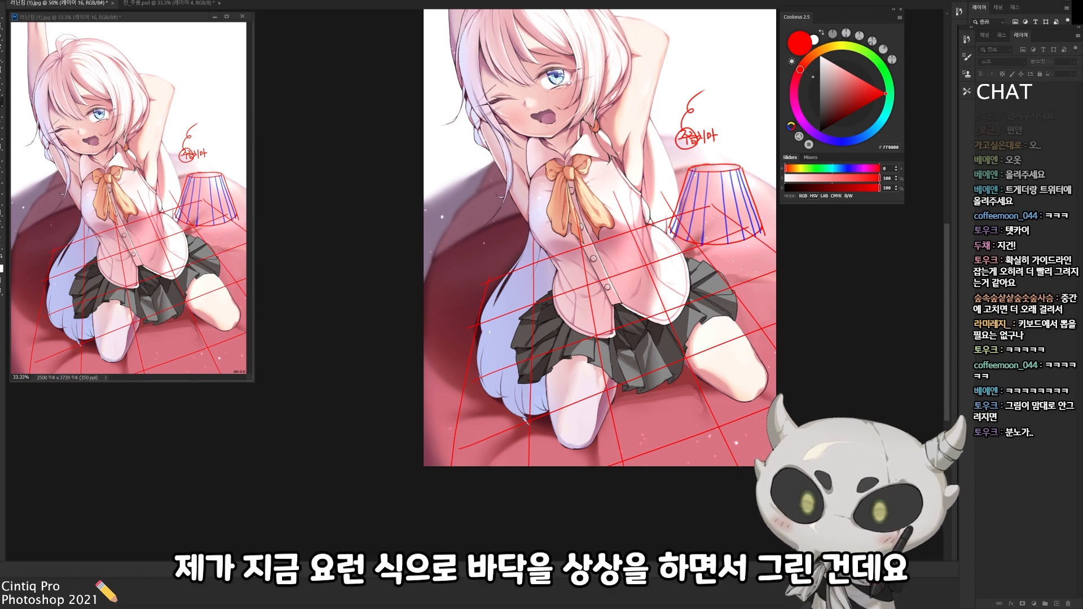
{"action": "key", "text": "ctrl+comma"}
On a new layer, cover the long hair behind the figure with a dark red fill sampled from the cushion
{"action": "left_click_drag", "start_coordinate": [527, 271], "coordinate": [607, 303]}
{"action": "key", "text": "ctrl+shift+alt+n"}
{"action": "left_click", "coordinate": [608, 375], "text": "alt"}
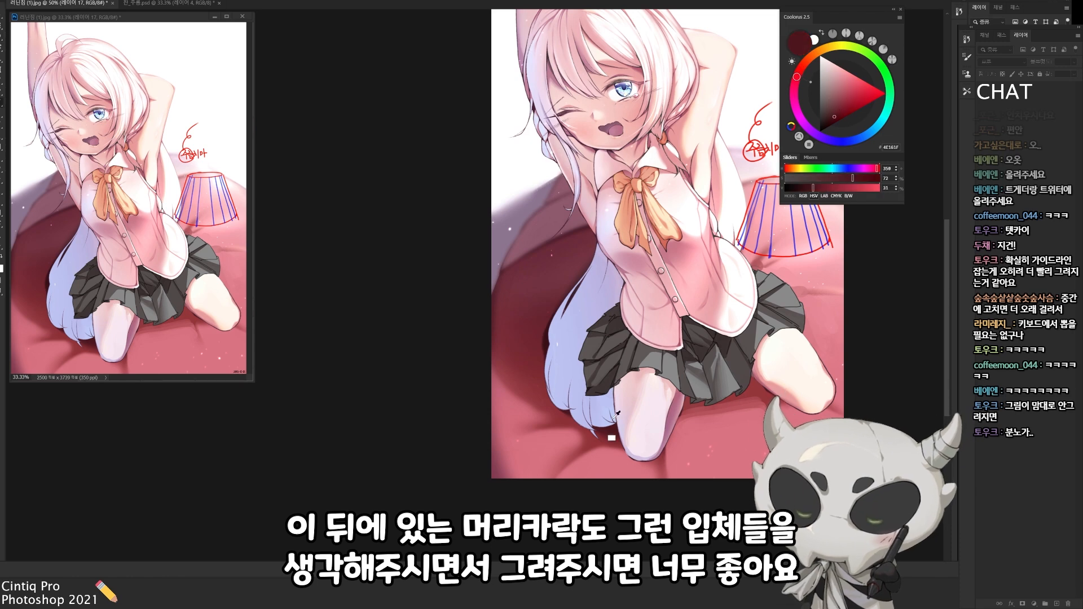
{"action": "left_click", "coordinate": [587, 291]}
{"action": "left_click", "coordinate": [534, 358], "text": "alt"}
{"action": "key", "text": "alt+Delete"}
{"action": "key", "text": "ctrl+d"}
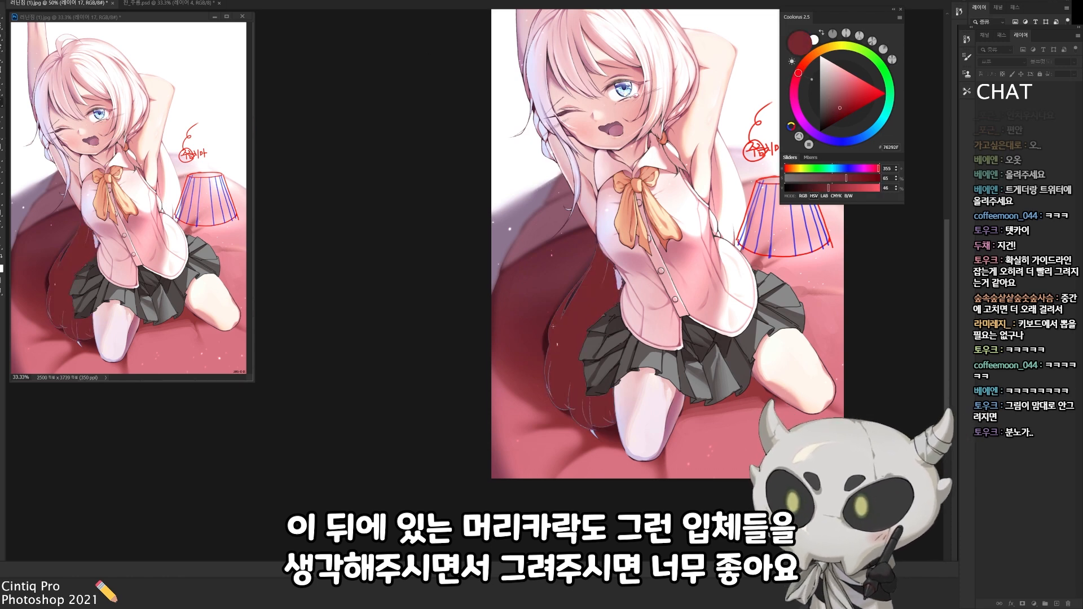
Paint out the leftover hair strands beside the skirt and thigh with sampled dark reds
{"action": "left_click_drag", "start_coordinate": [578, 423], "coordinate": [595, 441]}
{"action": "left_click", "coordinate": [600, 327], "text": "alt"}
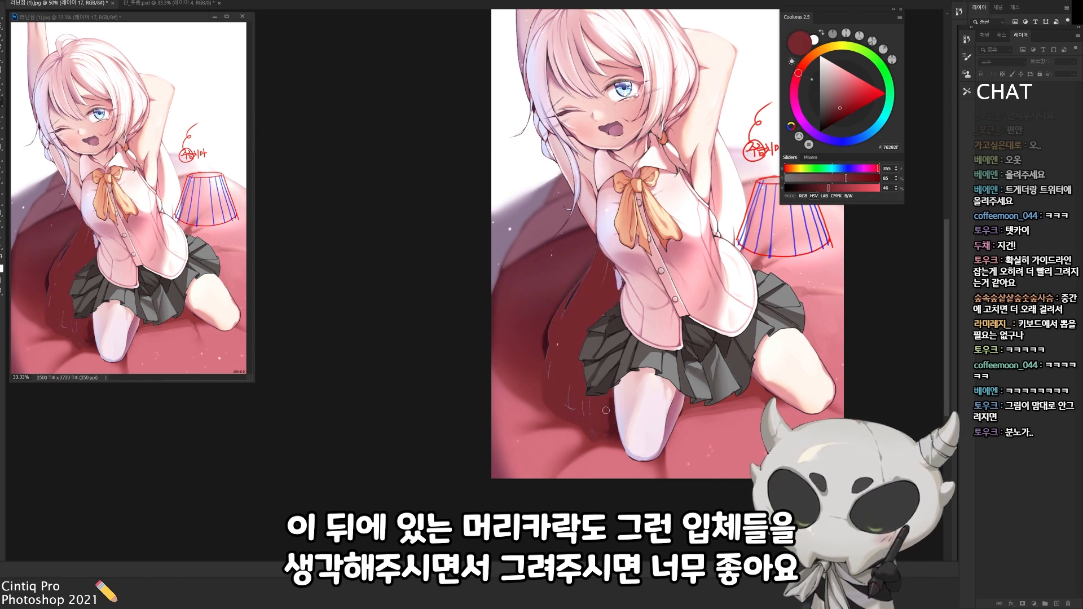
{"action": "left_click", "coordinate": [600, 324], "text": "alt"}
{"action": "left_click_drag", "start_coordinate": [591, 396], "coordinate": [612, 400]}
{"action": "left_click", "coordinate": [589, 407], "text": "alt"}
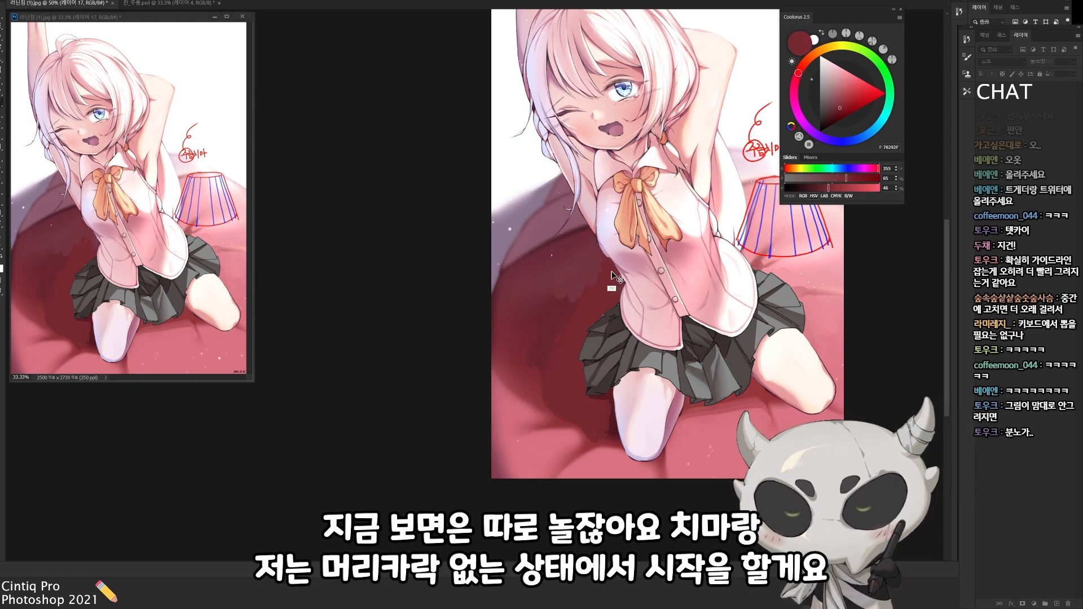
{"action": "mouse_move", "coordinate": [571, 308]}
{"action": "left_mouse_down"}
{"action": "mouse_move", "coordinate": [591, 268]}
{"action": "mouse_move", "coordinate": [531, 388]}
{"action": "left_mouse_up"}
{"action": "left_click", "coordinate": [541, 373], "text": "alt"}
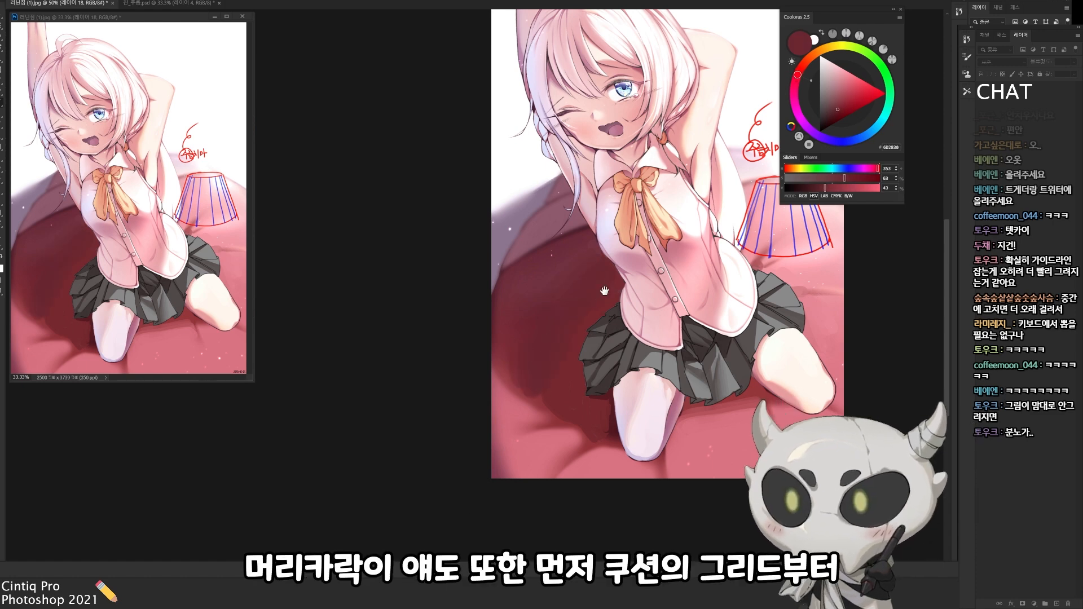
Block in the cushion behind the figure with dark red and clear the selection
{"action": "left_click_drag", "start_coordinate": [605, 291], "coordinate": [576, 322]}
{"action": "left_click", "coordinate": [528, 151], "text": "alt"}
{"action": "key", "text": "ctrl+z"}
{"action": "key", "text": "ctrl+shift+z"}
{"action": "mouse_move", "coordinate": [561, 253]}
{"action": "left_mouse_down"}
{"action": "mouse_move", "coordinate": [514, 402]}
{"action": "mouse_move", "coordinate": [595, 349]}
{"action": "left_mouse_up"}
{"action": "key", "text": "ctrl+d"}
On a new layer, draw the first bright green contour lines following the cushion's rounded form
{"action": "key", "text": "ctrl+shift+alt+n"}
{"action": "left_click", "coordinate": [879, 63]}
{"action": "left_click", "coordinate": [886, 94]}
{"action": "key", "text": "r"}
{"action": "left_click_drag", "start_coordinate": [476, 292], "coordinate": [421, 176]}
{"action": "left_click_drag", "start_coordinate": [504, 327], "coordinate": [573, 289]}
{"action": "mouse_move", "coordinate": [483, 231]}
{"action": "left_mouse_down"}
{"action": "mouse_move", "coordinate": [501, 279]}
{"action": "mouse_move", "coordinate": [518, 227]}
{"action": "left_mouse_up"}
{"action": "key", "text": "ctrl+z"}
{"action": "left_click_drag", "start_coordinate": [512, 226], "coordinate": [533, 268]}
{"action": "key", "text": "ctrl+z"}
Add crossing green contour lines over the cushion and the adjoining bed to complete the curved surface grid
{"action": "left_click_drag", "start_coordinate": [476, 221], "coordinate": [526, 152]}
{"action": "key", "text": "ctrl+z"}
{"action": "left_click_drag", "start_coordinate": [442, 172], "coordinate": [525, 197]}
{"action": "left_click_drag", "start_coordinate": [479, 136], "coordinate": [534, 165]}
{"action": "left_click_drag", "start_coordinate": [440, 233], "coordinate": [470, 224]}
{"action": "left_click_drag", "start_coordinate": [496, 177], "coordinate": [486, 220]}
{"action": "key", "text": "ctrl+z"}
{"action": "left_click_drag", "start_coordinate": [521, 150], "coordinate": [474, 223]}
{"action": "left_click_drag", "start_coordinate": [539, 171], "coordinate": [508, 219]}
On a new layer, lasso a hair section curving over the top of the cushion and fill it with light lavender
{"action": "key", "text": "ctrl+shift+alt+n"}
{"action": "key", "text": "Escape"}
{"action": "mouse_move", "coordinate": [632, 225]}
{"action": "left_mouse_down"}
{"action": "mouse_move", "coordinate": [637, 188]}
{"action": "mouse_move", "coordinate": [661, 252]}
{"action": "mouse_move", "coordinate": [611, 317]}
{"action": "left_mouse_up"}
{"action": "left_click", "coordinate": [845, 142]}
{"action": "left_click", "coordinate": [874, 100]}
{"action": "left_click", "coordinate": [883, 68]}
{"action": "key", "text": "l"}
{"action": "mouse_move", "coordinate": [559, 259]}
{"action": "left_mouse_down"}
{"action": "mouse_move", "coordinate": [529, 262]}
{"action": "mouse_move", "coordinate": [497, 289]}
{"action": "mouse_move", "coordinate": [587, 329]}
{"action": "mouse_move", "coordinate": [616, 314]}
{"action": "mouse_move", "coordinate": [549, 241]}
{"action": "mouse_move", "coordinate": [495, 284]}
{"action": "left_mouse_up"}
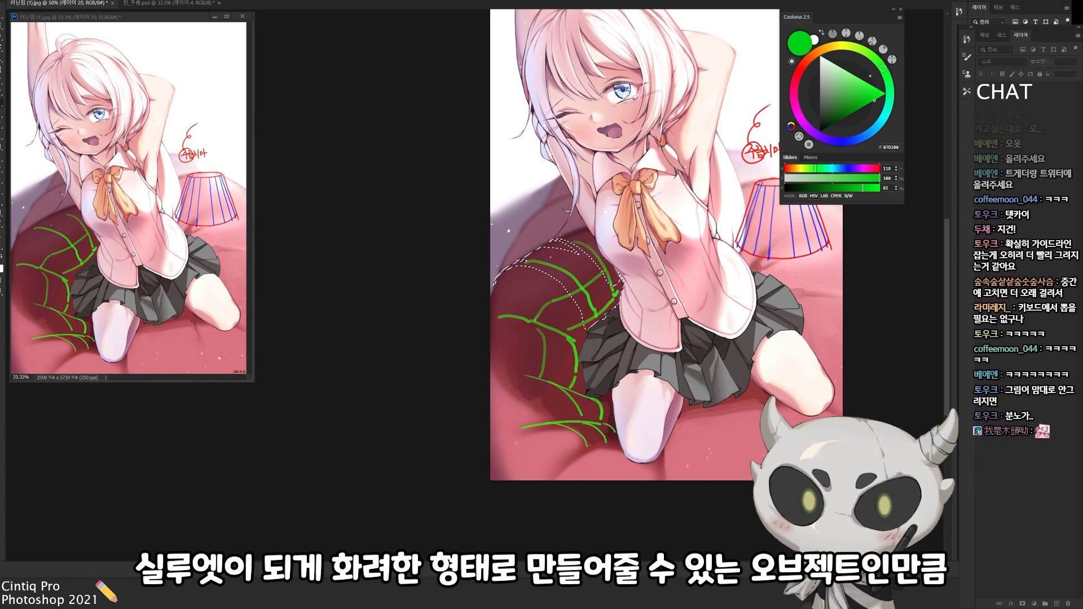
{"action": "key", "text": "b"}
{"action": "key", "text": "alt+Delete"}
{"action": "key", "text": "ctrl+d"}
{"action": "key", "text": "r"}
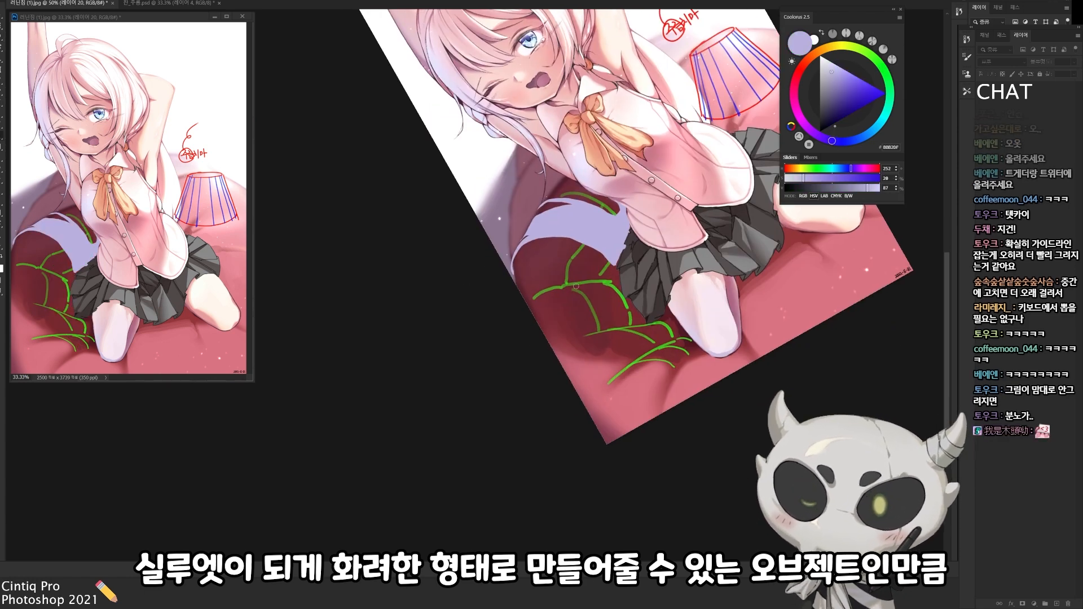
Lasso another hair section curving over the side of the cushion, fill it with light lavender, and clear the selection
{"action": "key", "text": "Escape"}
{"action": "left_click_drag", "start_coordinate": [629, 334], "coordinate": [649, 285]}
{"action": "key", "text": "l"}
{"action": "mouse_move", "coordinate": [617, 192]}
{"action": "left_mouse_down"}
{"action": "mouse_move", "coordinate": [638, 203]}
{"action": "mouse_move", "coordinate": [612, 193]}
{"action": "left_mouse_up"}
{"action": "key", "text": "alt+Delete"}
{"action": "key", "text": "ctrl+d"}
Outline a lower curved hair strand from the figure's side across the cushion with the Lasso and fill it with light lavender
{"action": "key", "text": "r"}
{"action": "left_click_drag", "start_coordinate": [626, 332], "coordinate": [632, 254]}
{"action": "key", "text": "l"}
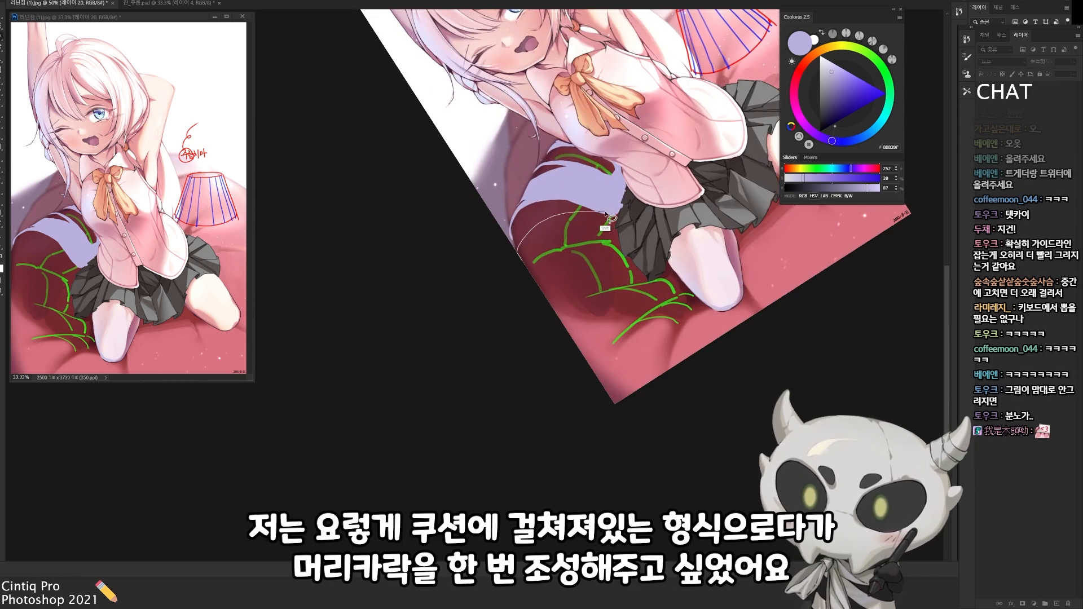
{"action": "mouse_move", "coordinate": [615, 216]}
{"action": "left_mouse_down"}
{"action": "mouse_move", "coordinate": [557, 230]}
{"action": "mouse_move", "coordinate": [618, 219]}
{"action": "left_mouse_up"}
{"action": "key", "text": "alt+Delete"}
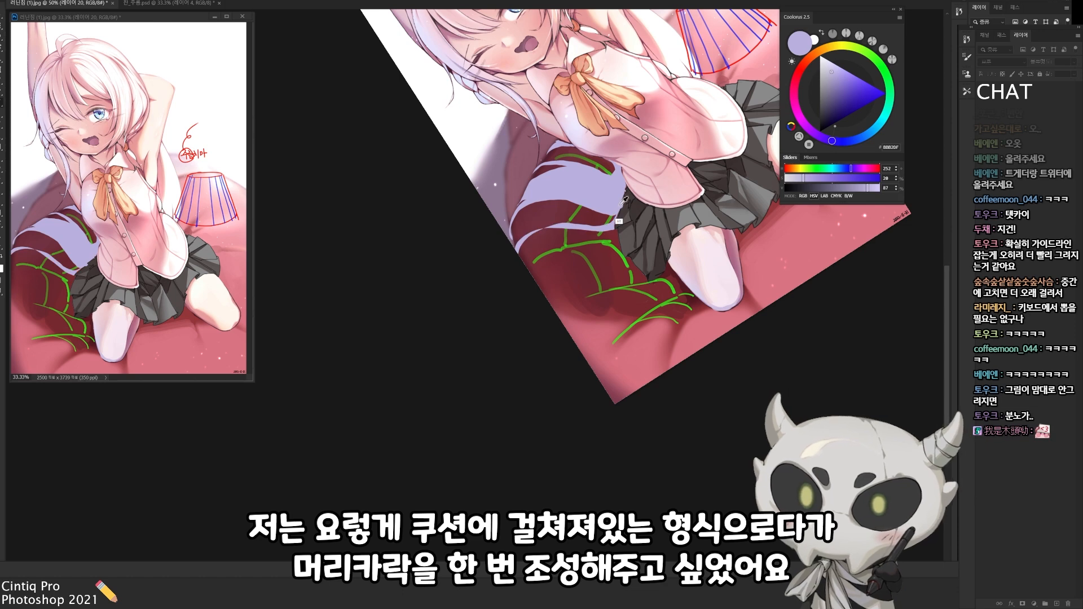
{"action": "key", "text": "Escape"}
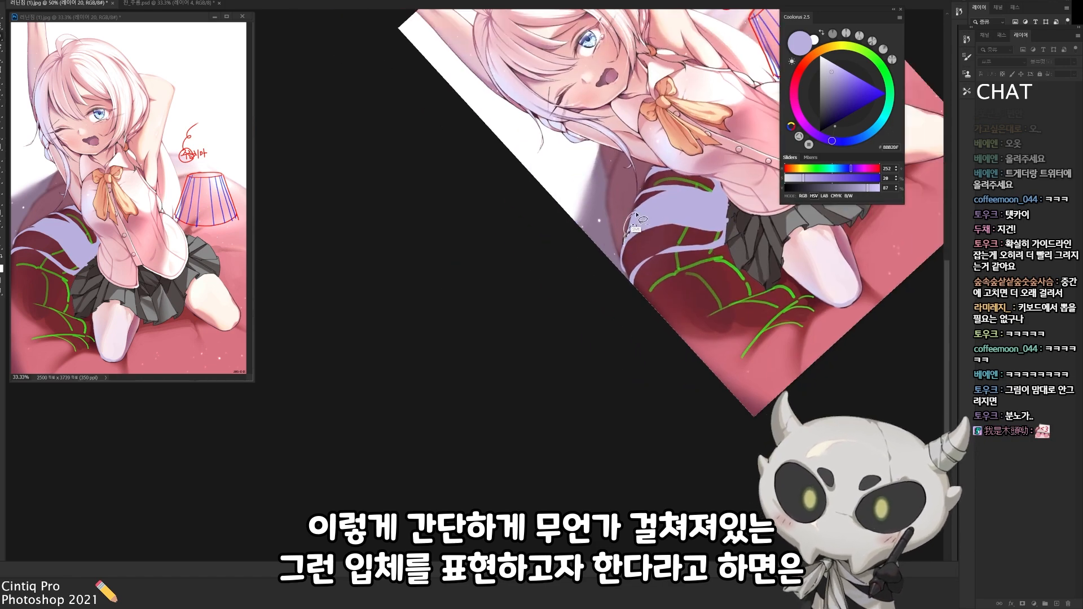
{"action": "key", "text": "Escape"}
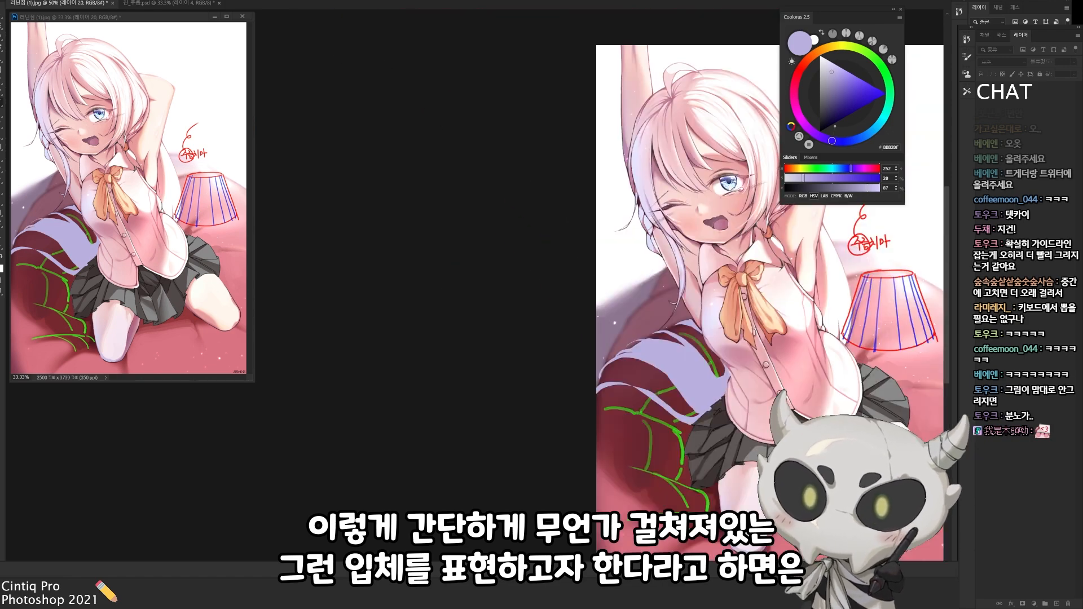
On a new layer, paint thin stray strands around the lavender hair draped over the cushion and merge them down
{"action": "key", "text": "r"}
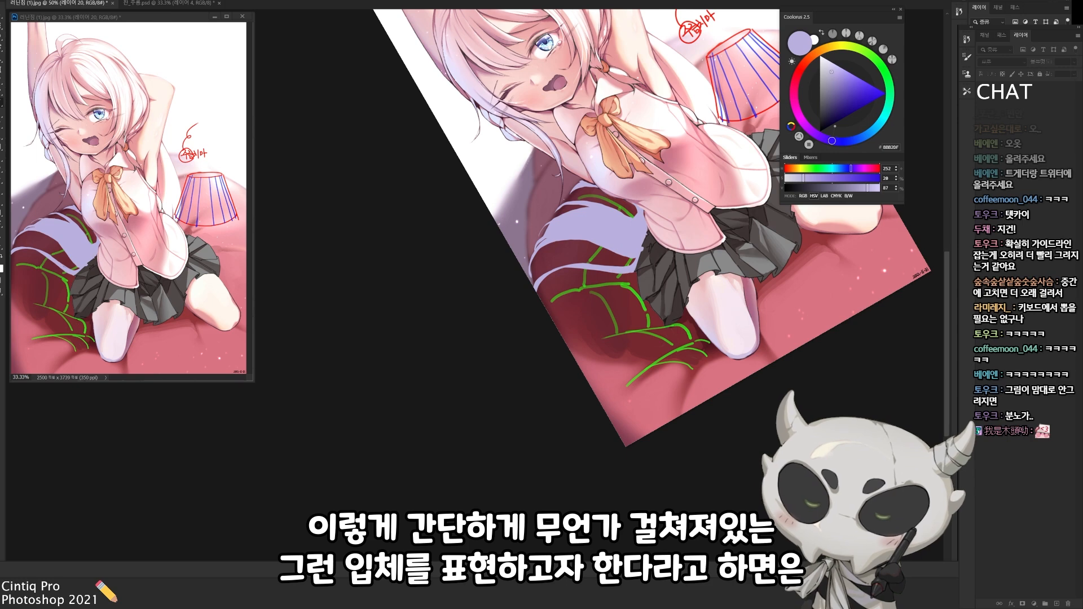
{"action": "key", "text": "Escape"}
{"action": "key", "text": "ctrl+shift+n"}
{"action": "key", "text": "r"}
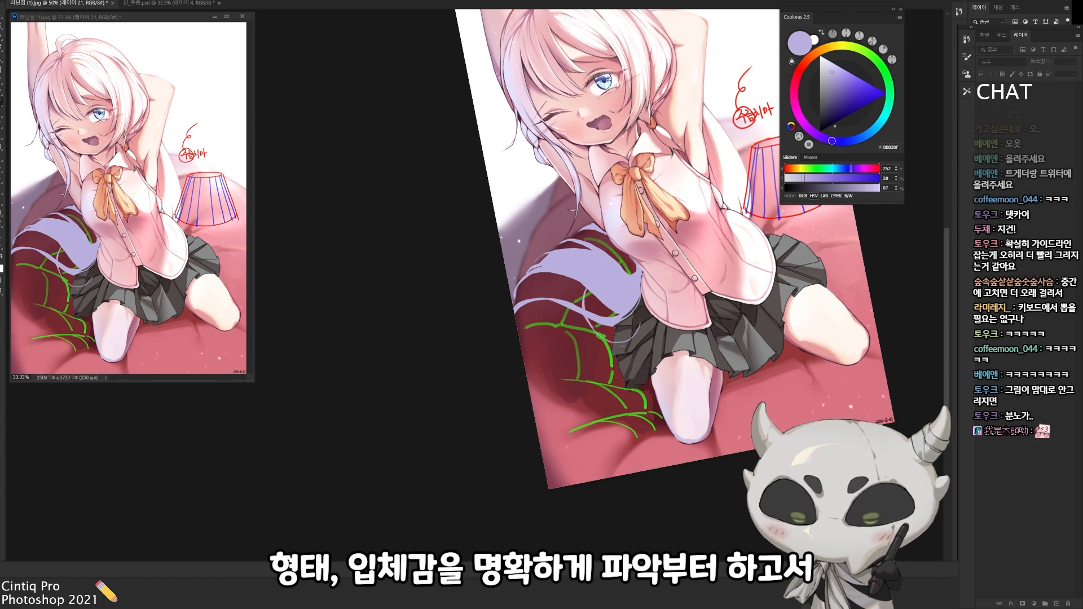
{"action": "key", "text": "Escape"}
{"action": "key", "text": "ctrl+shift+n"}
{"action": "key", "text": "r"}
{"action": "left_click_drag", "start_coordinate": [493, 432], "coordinate": [610, 352]}
{"action": "left_click", "coordinate": [584, 197], "text": "alt"}
{"action": "left_click", "coordinate": [334, 96], "text": "alt"}
{"action": "key", "text": "ctrl+e"}
Add more fine lavender strands to the hair's edges and tips over the cushion, then merge the layers
{"action": "mouse_move", "coordinate": [594, 213]}
{"action": "left_mouse_down"}
{"action": "mouse_move", "coordinate": [581, 219]}
{"action": "mouse_move", "coordinate": [579, 206]}
{"action": "mouse_move", "coordinate": [575, 258]}
{"action": "mouse_move", "coordinate": [527, 316]}
{"action": "left_mouse_up"}
{"action": "key", "text": "Escape"}
{"action": "left_click", "coordinate": [604, 344], "text": "alt"}
{"action": "mouse_move", "coordinate": [608, 349]}
{"action": "left_mouse_down"}
{"action": "mouse_move", "coordinate": [579, 287]}
{"action": "mouse_move", "coordinate": [511, 257]}
{"action": "left_mouse_up"}
{"action": "left_click", "coordinate": [569, 254], "text": "alt"}
{"action": "key", "text": "ctrl+z"}
{"action": "mouse_move", "coordinate": [584, 269]}
{"action": "left_mouse_down"}
{"action": "mouse_move", "coordinate": [577, 287]}
{"action": "mouse_move", "coordinate": [544, 305]}
{"action": "mouse_move", "coordinate": [539, 261]}
{"action": "mouse_move", "coordinate": [511, 246]}
{"action": "left_mouse_up"}
{"action": "left_click", "coordinate": [582, 305], "text": "alt"}
{"action": "left_click", "coordinate": [566, 285], "text": "alt"}
{"action": "mouse_move", "coordinate": [555, 305]}
{"action": "left_mouse_down"}
{"action": "mouse_move", "coordinate": [558, 315]}
{"action": "mouse_move", "coordinate": [578, 303]}
{"action": "mouse_move", "coordinate": [519, 314]}
{"action": "mouse_move", "coordinate": [469, 285]}
{"action": "left_mouse_up"}
{"action": "left_click", "coordinate": [581, 264], "text": "alt"}
{"action": "key", "text": "ctrl+e"}
On a new layer, brush a muted mauve shadow tone over the lavender hair on the cushion
{"action": "key", "text": "e"}
{"action": "key", "text": "ctrl+shift+n"}
{"action": "key", "text": "r"}
{"action": "key", "text": "b"}
{"action": "left_click", "coordinate": [567, 296], "text": "alt"}
{"action": "mouse_move", "coordinate": [520, 230]}
{"action": "left_mouse_down"}
{"action": "mouse_move", "coordinate": [542, 220]}
{"action": "mouse_move", "coordinate": [539, 279]}
{"action": "mouse_move", "coordinate": [552, 294]}
{"action": "left_mouse_up"}
{"action": "left_click", "coordinate": [522, 260], "text": "alt"}
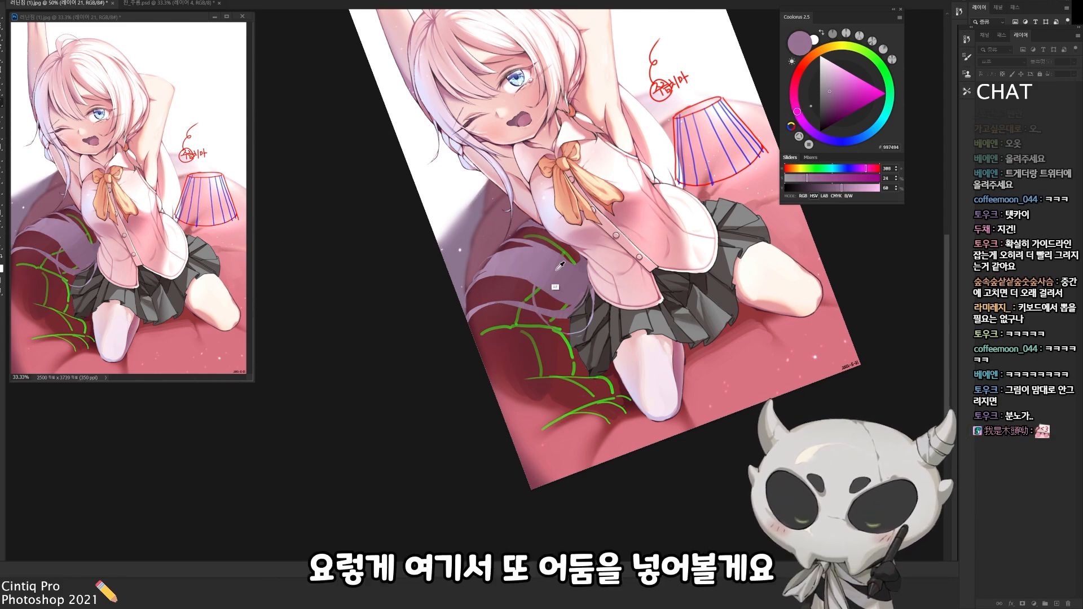
{"action": "left_click", "coordinate": [544, 276], "text": "alt"}
Paint dark purple shadows into the hair where it emerges from behind the figure's torso
{"action": "key", "text": "r"}
{"action": "left_click_drag", "start_coordinate": [575, 339], "coordinate": [590, 245]}
{"action": "key", "text": "b"}
{"action": "left_click", "coordinate": [610, 235], "text": "alt"}
{"action": "key", "text": "Escape"}
{"action": "left_click_drag", "start_coordinate": [545, 339], "coordinate": [592, 290]}
{"action": "key", "text": "r"}
{"action": "left_click_drag", "start_coordinate": [564, 339], "coordinate": [563, 230]}
{"action": "left_click_drag", "start_coordinate": [564, 230], "coordinate": [575, 298]}
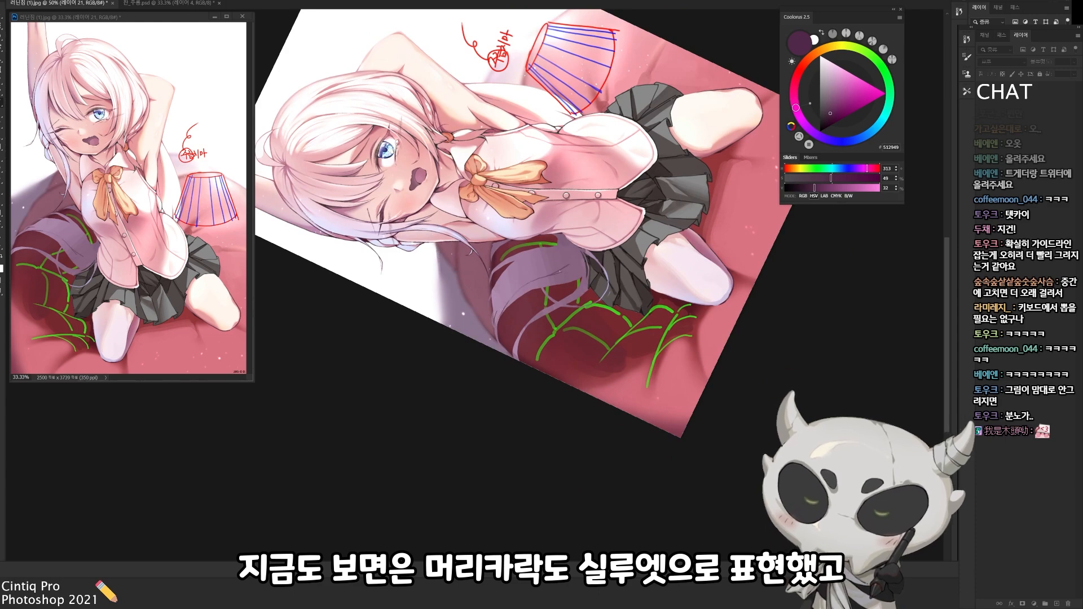
{"action": "left_click", "coordinate": [561, 271], "text": "alt"}
Extend the purple shadows along the hair's curve over the top of the cushion
{"action": "key", "text": "Escape"}
{"action": "key", "text": "r"}
{"action": "left_click_drag", "start_coordinate": [468, 324], "coordinate": [444, 307]}
{"action": "left_click_drag", "start_coordinate": [444, 306], "coordinate": [469, 239]}
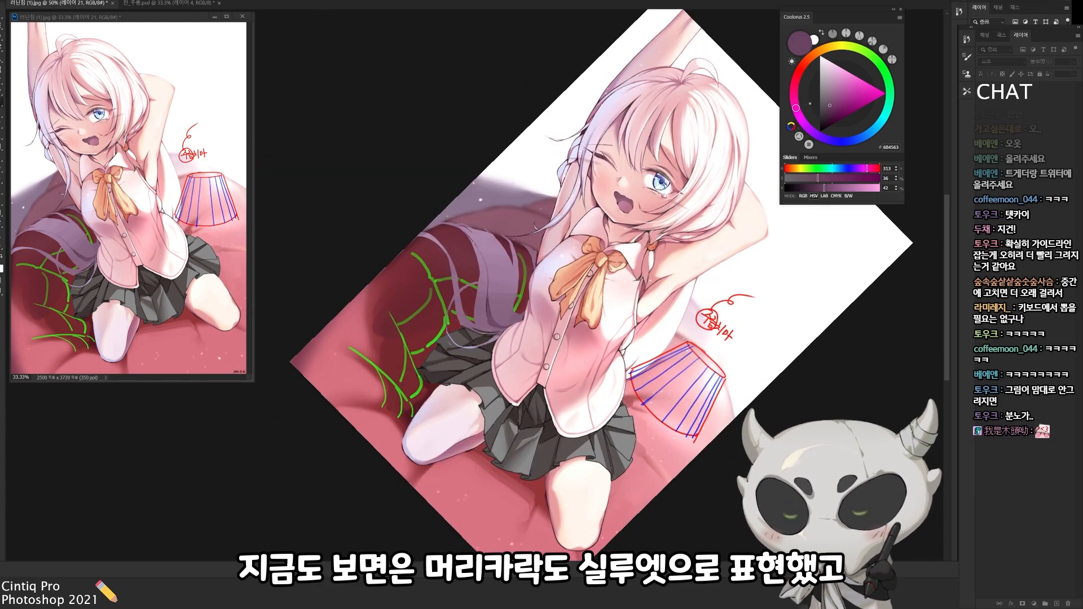
{"action": "key", "text": "r"}
{"action": "left_click_drag", "start_coordinate": [564, 338], "coordinate": [497, 184]}
{"action": "left_click_drag", "start_coordinate": [478, 224], "coordinate": [536, 282]}
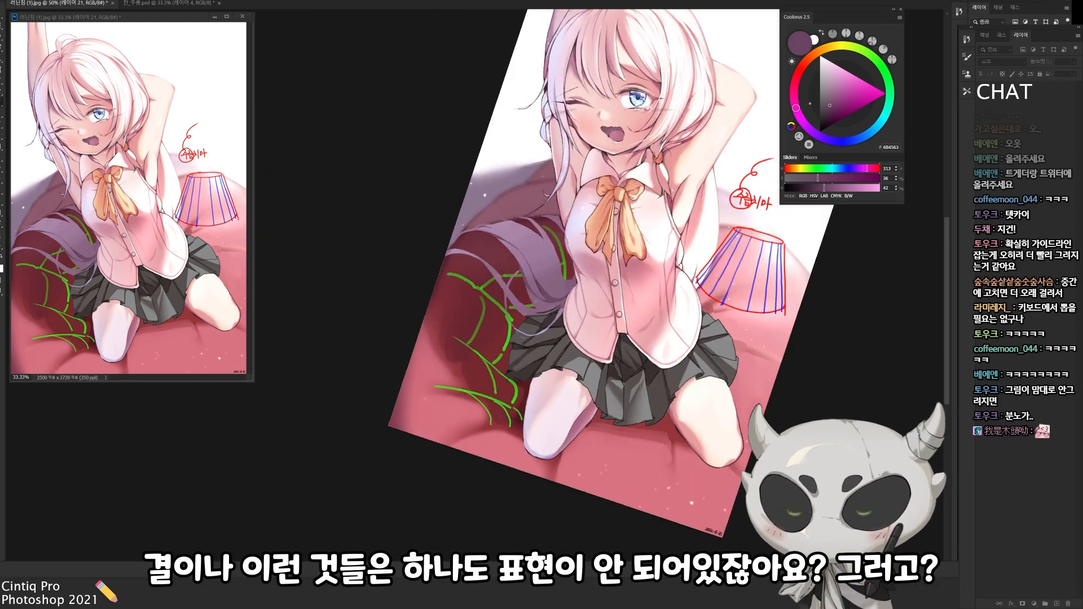
{"action": "left_click_drag", "start_coordinate": [587, 339], "coordinate": [587, 231]}
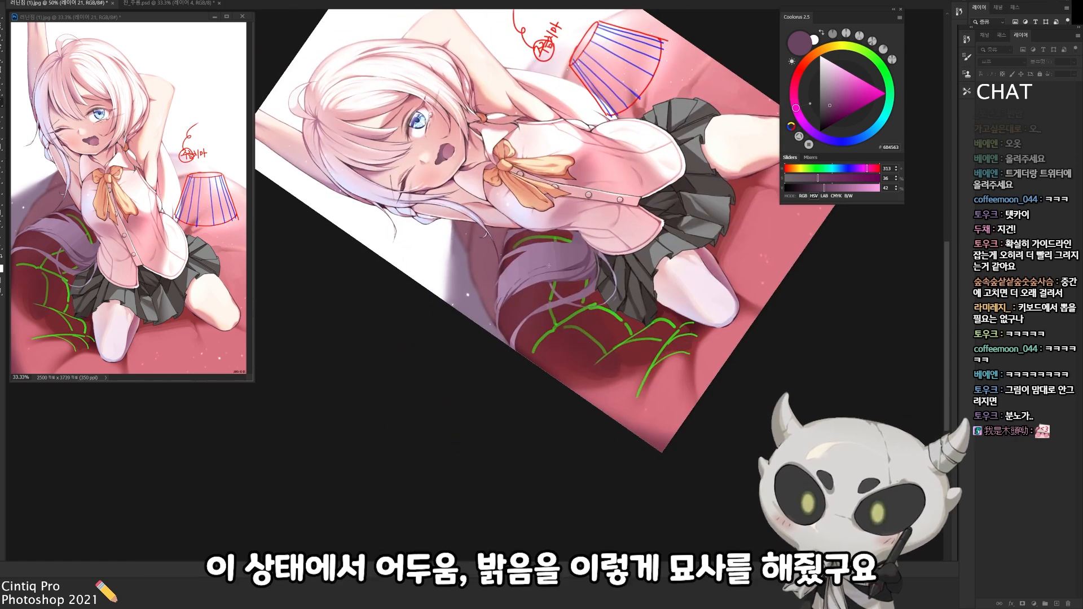
{"action": "left_click", "coordinate": [495, 238], "text": "alt"}
Brush purple strand lines inside the hair mass, following its flow from the torso to the tips
{"action": "key", "text": "r"}
{"action": "left_click_drag", "start_coordinate": [564, 283], "coordinate": [542, 226]}
{"action": "left_click", "coordinate": [573, 250], "text": "alt"}
{"action": "left_click_drag", "start_coordinate": [507, 260], "coordinate": [533, 236]}
{"action": "left_click", "coordinate": [512, 282], "text": "alt"}
{"action": "left_click", "coordinate": [511, 285], "text": "alt"}
{"action": "left_click_drag", "start_coordinate": [512, 288], "coordinate": [503, 300]}
{"action": "left_click", "coordinate": [507, 279], "text": "alt"}
{"action": "left_click", "coordinate": [509, 308], "text": "alt"}
{"action": "left_click_drag", "start_coordinate": [558, 227], "coordinate": [547, 254]}
{"action": "left_click_drag", "start_coordinate": [554, 234], "coordinate": [524, 312]}
{"action": "left_click", "coordinate": [543, 257], "text": "alt"}
Sample the hair's mid mauve and paint strands through the dark shadow areas to build up hair texture
{"action": "key", "text": "r"}
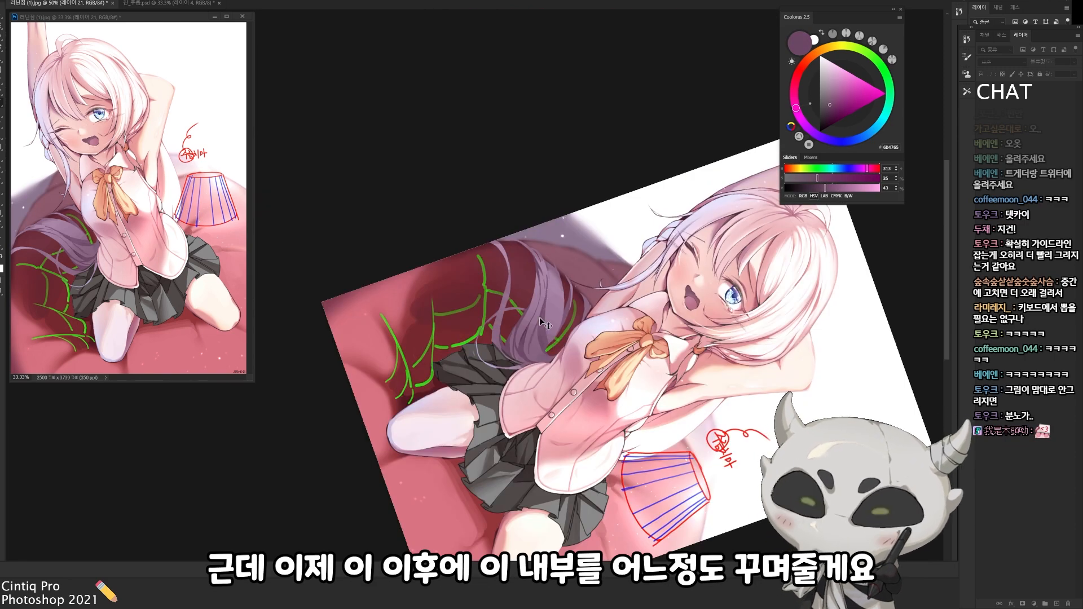
{"action": "mouse_move", "coordinate": [535, 330]}
{"action": "left_mouse_down"}
{"action": "mouse_move", "coordinate": [520, 232]}
{"action": "mouse_move", "coordinate": [529, 293]}
{"action": "left_mouse_up"}
{"action": "left_click", "coordinate": [528, 287], "text": "alt"}
{"action": "key", "text": "Escape"}
{"action": "left_click", "coordinate": [515, 242], "text": "alt"}
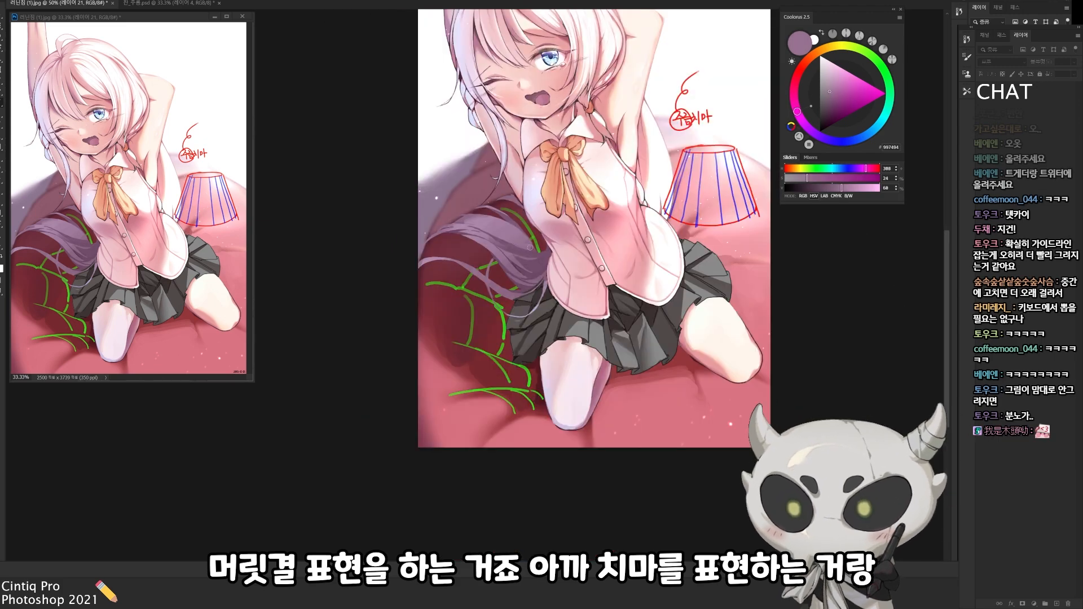
{"action": "left_click_drag", "start_coordinate": [501, 228], "coordinate": [538, 285]}
{"action": "left_click_drag", "start_coordinate": [539, 291], "coordinate": [512, 232]}
{"action": "left_click", "coordinate": [524, 277], "text": "alt"}
{"action": "left_click_drag", "start_coordinate": [510, 292], "coordinate": [559, 261]}
Paint lighter mauve strands along the upper curve and outer edge of the hair on the cushion
{"action": "mouse_move", "coordinate": [541, 213]}
{"action": "left_mouse_down"}
{"action": "mouse_move", "coordinate": [546, 353]}
{"action": "mouse_move", "coordinate": [511, 211]}
{"action": "left_mouse_up"}
{"action": "left_click", "coordinate": [531, 323], "text": "alt"}
{"action": "left_click", "coordinate": [505, 223], "text": "alt"}
{"action": "left_click", "coordinate": [501, 225], "text": "alt"}
{"action": "left_click", "coordinate": [491, 230], "text": "alt"}
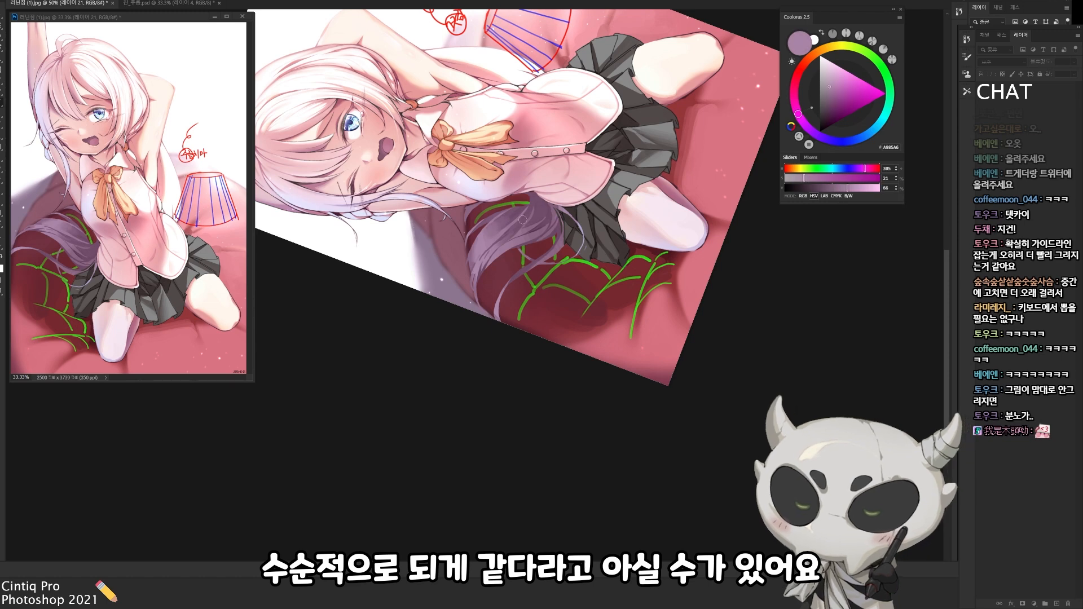
{"action": "left_click", "coordinate": [471, 254], "text": "alt"}
{"action": "left_click", "coordinate": [487, 253], "text": "alt"}
{"action": "key", "text": "Escape"}
{"action": "mouse_move", "coordinate": [502, 293]}
{"action": "left_mouse_down"}
{"action": "mouse_move", "coordinate": [388, 246]}
{"action": "mouse_move", "coordinate": [400, 252]}
{"action": "left_mouse_up"}
{"action": "left_click", "coordinate": [389, 247], "text": "alt"}
{"action": "left_click", "coordinate": [395, 251], "text": "alt"}
Switch back to dark purple and refine the shadow strands toward the hair's loose ends
{"action": "left_click_drag", "start_coordinate": [553, 344], "coordinate": [568, 256]}
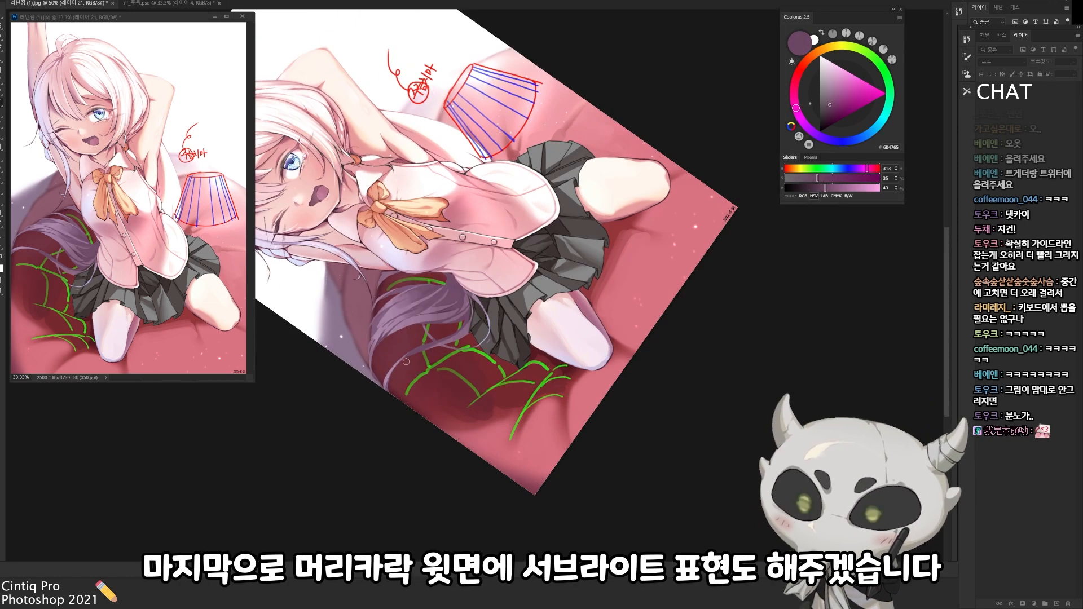
{"action": "left_click_drag", "start_coordinate": [418, 354], "coordinate": [468, 339]}
{"action": "left_click_drag", "start_coordinate": [541, 361], "coordinate": [557, 345]}
{"action": "left_click_drag", "start_coordinate": [480, 333], "coordinate": [546, 301]}
{"action": "left_click", "coordinate": [536, 316], "text": "alt"}
On a new layer, choose a bluish lavender and brush secondary light along the hair's upper surface
{"action": "key", "text": "ctrl+shift+alt+n"}
{"action": "left_click", "coordinate": [419, 235], "text": "alt"}
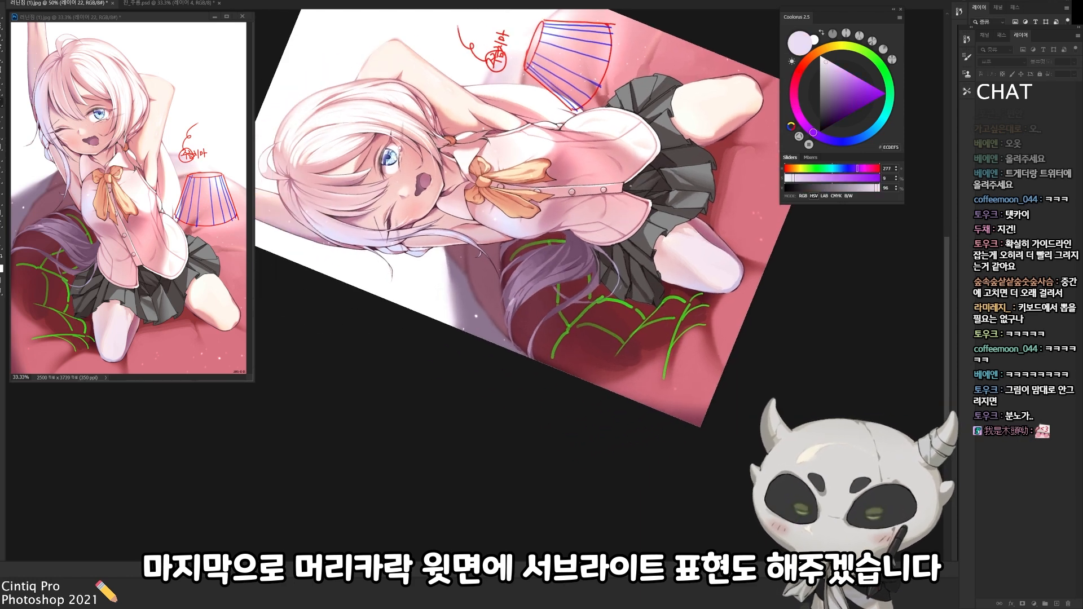
{"action": "left_click", "coordinate": [832, 77]}
{"action": "left_click_drag", "start_coordinate": [817, 135], "coordinate": [838, 126]}
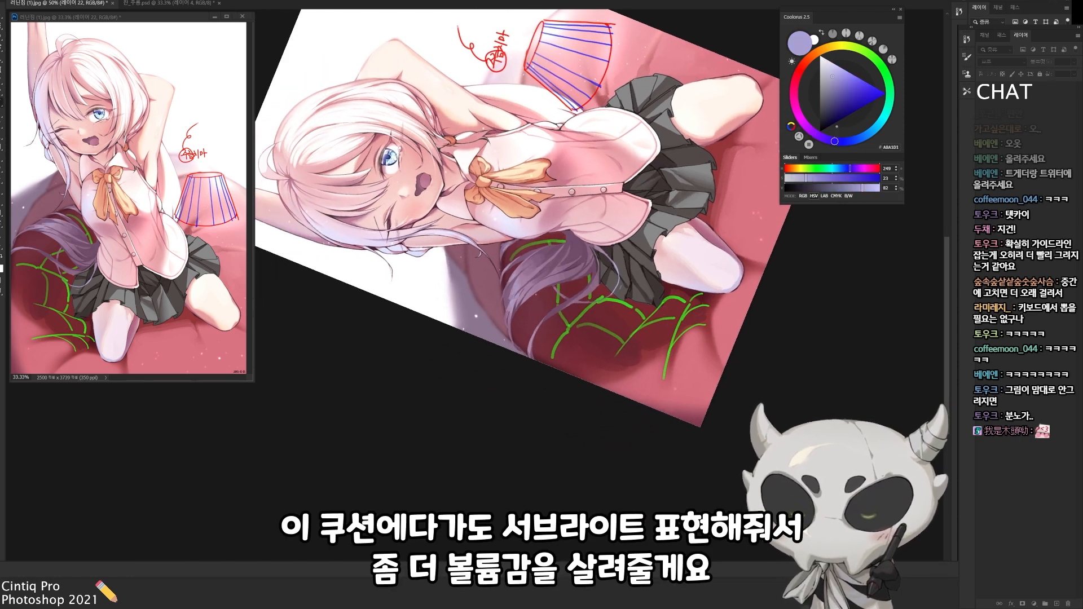
{"action": "left_click", "coordinate": [832, 104]}
{"action": "mouse_move", "coordinate": [542, 316]}
{"action": "left_mouse_down"}
{"action": "mouse_move", "coordinate": [554, 249]}
{"action": "mouse_move", "coordinate": [556, 271]}
{"action": "left_mouse_up"}
Add purple secondary light to the cushion's surface and delete the green contour guides
{"action": "left_click", "coordinate": [797, 110]}
{"action": "left_click_drag", "start_coordinate": [529, 176], "coordinate": [519, 194]}
{"action": "mouse_move", "coordinate": [551, 259]}
{"action": "left_mouse_down"}
{"action": "mouse_move", "coordinate": [567, 281]}
{"action": "mouse_move", "coordinate": [543, 313]}
{"action": "mouse_move", "coordinate": [588, 301]}
{"action": "mouse_move", "coordinate": [558, 308]}
{"action": "mouse_move", "coordinate": [543, 354]}
{"action": "left_mouse_up"}
{"action": "key", "text": "Escape"}
{"action": "key", "text": "Delete"}
On a new layer, paint fine finishing strands in sampled purple tones over the hair resting on the cushion
{"action": "key", "text": "ctrl+shift+alt+n"}
{"action": "left_click", "coordinate": [591, 296], "text": "alt"}
{"action": "left_click", "coordinate": [574, 273], "text": "alt"}
{"action": "left_click", "coordinate": [584, 295], "text": "alt"}
{"action": "key", "text": "ctrl+z"}
{"action": "left_click", "coordinate": [557, 335], "text": "alt"}
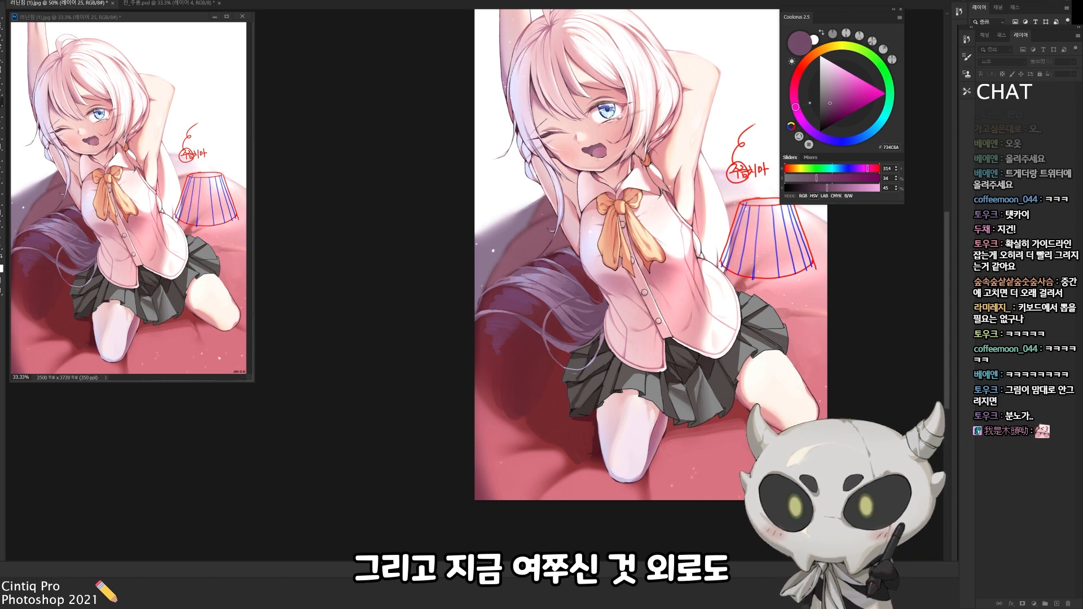
{"action": "left_click", "coordinate": [573, 277], "text": "alt"}
{"action": "left_click", "coordinate": [570, 302], "text": "alt"}
On a new layer, paint sampled pink skin and hair tones over the figure's overly slanted eyebrows
{"action": "left_click_drag", "start_coordinate": [647, 383], "coordinate": [619, 463]}
{"action": "left_click", "coordinate": [598, 196], "text": "ctrl"}
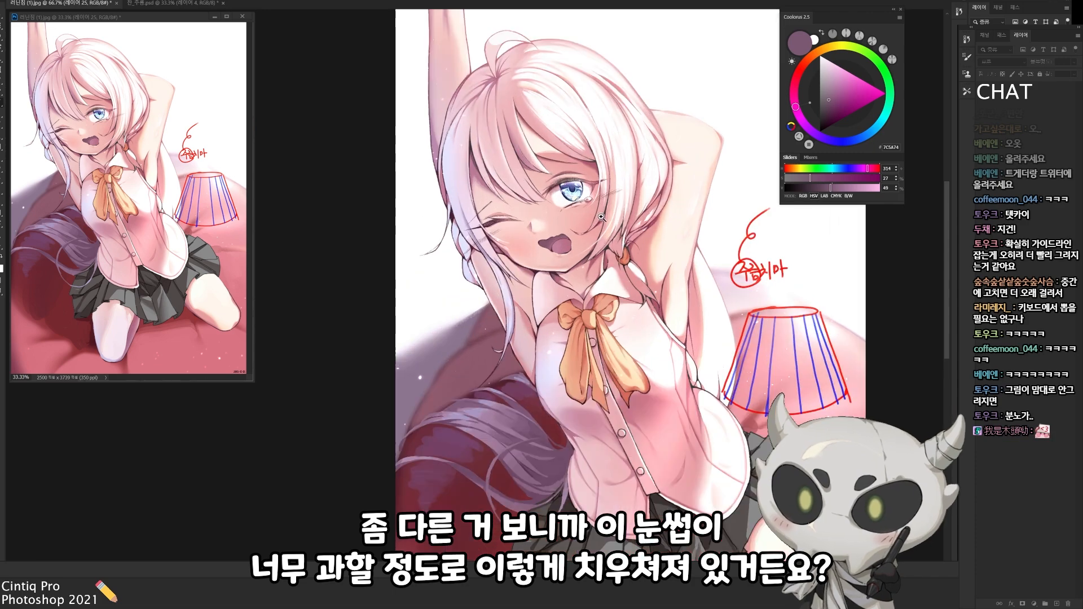
{"action": "left_click", "coordinate": [598, 196], "text": "ctrl"}
{"action": "key", "text": "ctrl+shift+n"}
{"action": "key", "text": "Return"}
{"action": "left_click_drag", "start_coordinate": [598, 210], "coordinate": [647, 193]}
{"action": "left_click", "coordinate": [648, 193], "text": "alt"}
{"action": "left_click_drag", "start_coordinate": [586, 130], "coordinate": [688, 161]}
{"action": "left_click", "coordinate": [590, 138], "text": "ctrl"}
{"action": "key", "text": "ctrl+z"}
{"action": "mouse_move", "coordinate": [620, 257]}
{"action": "left_mouse_down"}
{"action": "mouse_move", "coordinate": [634, 237]}
{"action": "mouse_move", "coordinate": [638, 285]}
{"action": "left_mouse_up"}
{"action": "key", "text": "ctrl+z"}
{"action": "left_click_drag", "start_coordinate": [668, 210], "coordinate": [637, 156]}
{"action": "left_click", "coordinate": [603, 178], "text": "alt"}
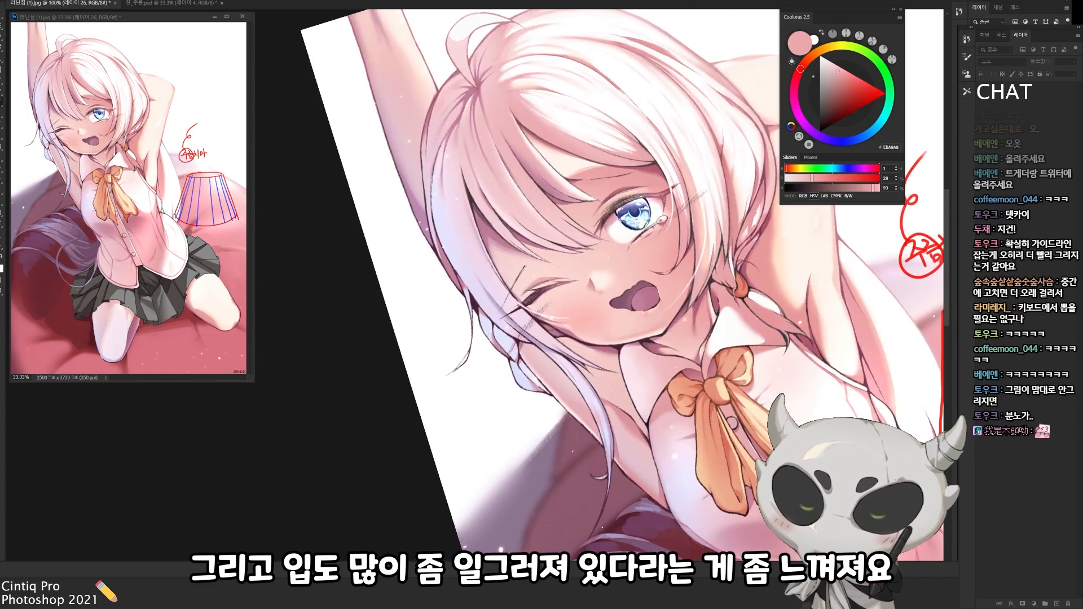
Choose a near-black colour and draw a new short eyebrow above each of the figure's eyes
{"action": "left_click", "coordinate": [821, 127]}
{"action": "left_click_drag", "start_coordinate": [559, 190], "coordinate": [621, 162]}
{"action": "key", "text": "Escape"}
{"action": "mouse_move", "coordinate": [597, 300]}
{"action": "left_mouse_down"}
{"action": "mouse_move", "coordinate": [519, 290]}
{"action": "mouse_move", "coordinate": [584, 265]}
{"action": "mouse_move", "coordinate": [584, 195]}
{"action": "mouse_move", "coordinate": [582, 231]}
{"action": "left_mouse_up"}
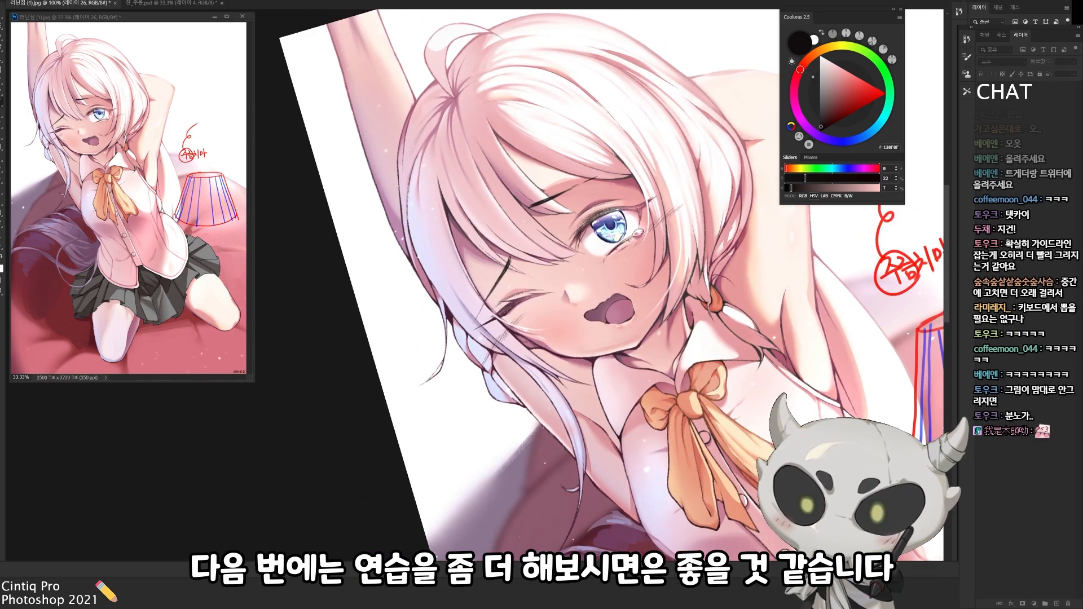
Redraw the distorted open mouth with a rounder outline and fill its inside with a mauve pink
{"action": "left_click_drag", "start_coordinate": [584, 316], "coordinate": [558, 281]}
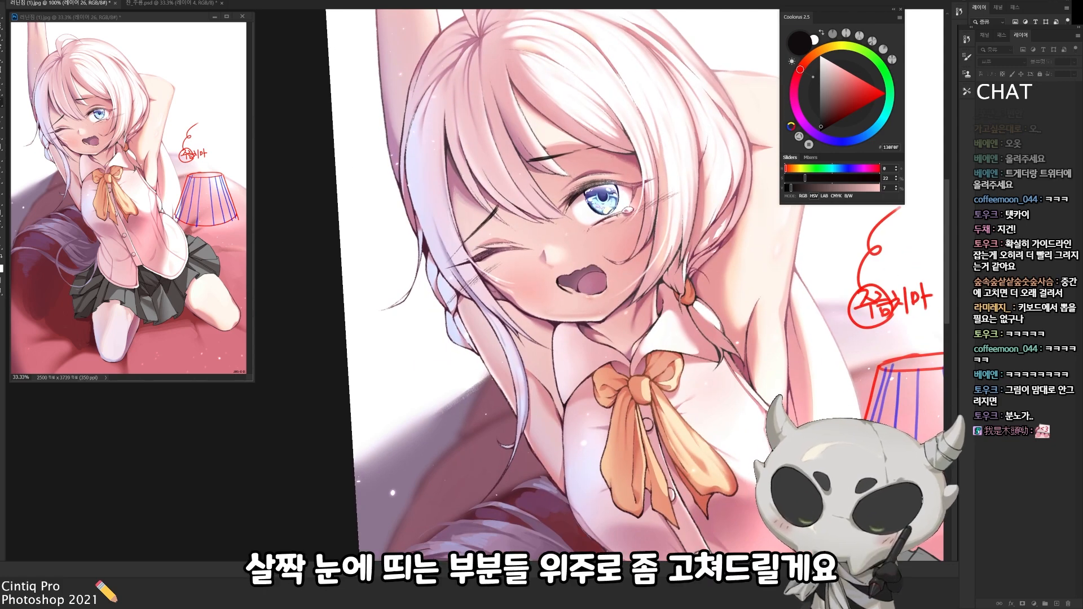
{"action": "left_click", "coordinate": [576, 273], "text": "alt"}
{"action": "left_click_drag", "start_coordinate": [692, 243], "coordinate": [673, 382]}
{"action": "left_click", "coordinate": [567, 348], "text": "alt"}
{"action": "mouse_move", "coordinate": [566, 346]}
{"action": "left_mouse_down"}
{"action": "mouse_move", "coordinate": [583, 355]}
{"action": "mouse_move", "coordinate": [595, 267]}
{"action": "left_mouse_up"}
{"action": "left_click", "coordinate": [578, 357], "text": "alt"}
{"action": "left_click_drag", "start_coordinate": [581, 268], "coordinate": [599, 275]}
{"action": "left_click", "coordinate": [600, 262], "text": "alt"}
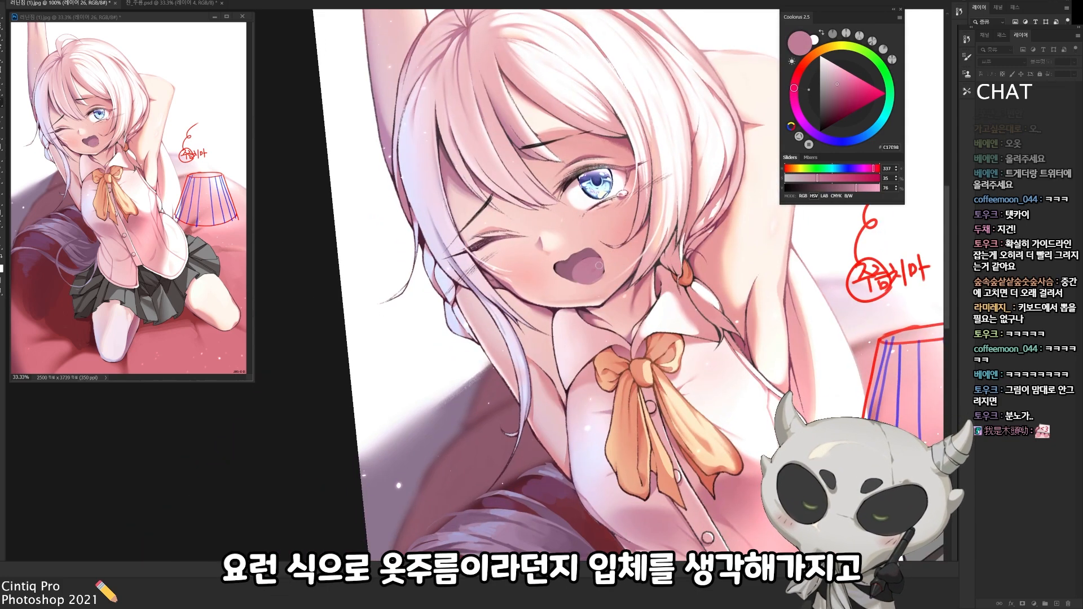
Shade the inside of the open mouth in mauve pink and tidy its edges with small strokes
{"action": "left_click_drag", "start_coordinate": [621, 236], "coordinate": [594, 288]}
{"action": "left_click", "coordinate": [576, 339], "text": "alt"}
{"action": "left_click", "coordinate": [570, 333], "text": "alt"}
{"action": "left_click", "coordinate": [587, 296], "text": "alt"}
{"action": "left_click", "coordinate": [561, 285], "text": "alt"}
{"action": "mouse_move", "coordinate": [558, 249]}
{"action": "left_mouse_down"}
{"action": "mouse_move", "coordinate": [552, 267]}
{"action": "mouse_move", "coordinate": [546, 258]}
{"action": "mouse_move", "coordinate": [560, 271]}
{"action": "left_mouse_up"}
{"action": "left_click", "coordinate": [555, 262], "text": "alt"}
{"action": "left_click", "coordinate": [546, 254], "text": "alt"}
{"action": "left_click", "coordinate": [554, 263], "text": "alt"}
{"action": "left_click", "coordinate": [556, 269], "text": "alt"}
Touch up the mouth's outline with a few short near-black strokes
{"action": "left_click_drag", "start_coordinate": [620, 237], "coordinate": [598, 375]}
{"action": "left_click", "coordinate": [626, 383], "text": "alt"}
{"action": "left_click", "coordinate": [635, 388], "text": "alt"}
{"action": "key", "text": "ctrl+minus"}
{"action": "mouse_move", "coordinate": [581, 418]}
{"action": "left_mouse_down"}
{"action": "mouse_move", "coordinate": [633, 359]}
{"action": "mouse_move", "coordinate": [647, 319]}
{"action": "mouse_move", "coordinate": [638, 246]}
{"action": "left_mouse_up"}
{"action": "key", "text": "ctrl+plus"}
{"action": "left_click", "coordinate": [551, 199], "text": "alt"}
{"action": "mouse_move", "coordinate": [570, 203]}
{"action": "left_mouse_down"}
{"action": "mouse_move", "coordinate": [615, 254]}
{"action": "mouse_move", "coordinate": [558, 193]}
{"action": "left_mouse_up"}
{"action": "left_click", "coordinate": [553, 197], "text": "alt"}
Merge the correction layer down and toggle its visibility to compare the whole figure with and without the paint-over
{"action": "left_click_drag", "start_coordinate": [637, 248], "coordinate": [632, 350]}
{"action": "key", "text": "ctrl+minus"}
{"action": "left_click_drag", "start_coordinate": [632, 462], "coordinate": [615, 180]}
{"action": "left_click", "coordinate": [677, 271], "text": "alt"}
{"action": "left_click", "coordinate": [564, 240], "text": "alt"}
{"action": "scroll", "coordinate": [600, 234], "scroll_direction": "down", "scroll_amount": 2}
{"action": "left_click_drag", "start_coordinate": [601, 232], "coordinate": [556, 334]}
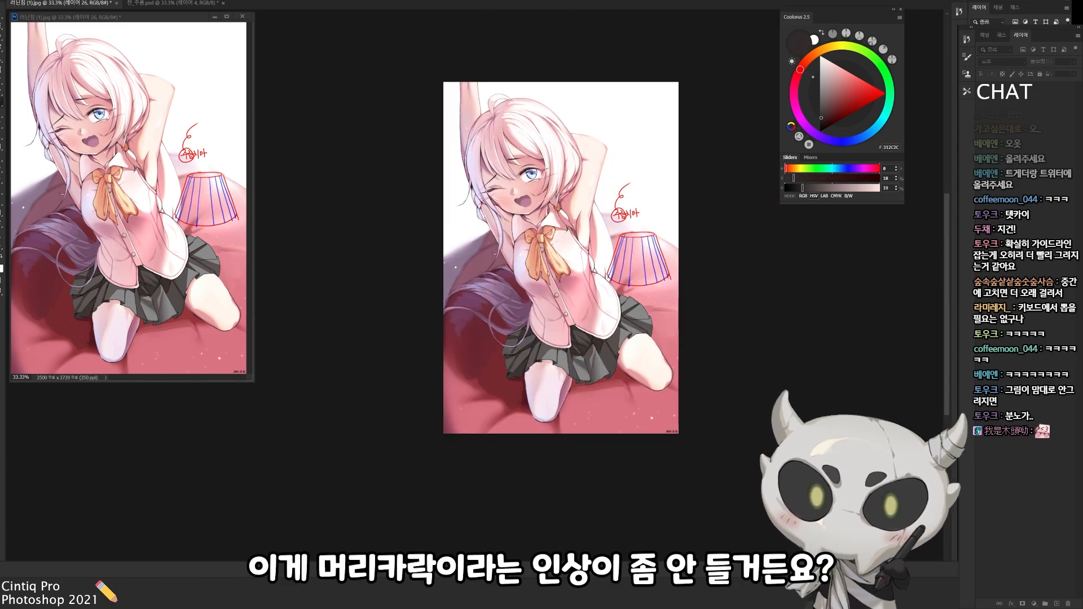
{"action": "key", "text": "ctrl+e"}
{"action": "key", "text": "ctrl+comma"}
{"action": "key", "text": "ctrl+comma"}
{"action": "key", "text": "ctrl+comma"}
{"action": "key", "text": "ctrl+z"}
{"action": "key", "text": "ctrl+z"}
On a new layer, paint long light hair strands falling behind the back, between the raised arm and the vest
{"action": "mouse_move", "coordinate": [626, 203]}
{"action": "left_mouse_down"}
{"action": "mouse_move", "coordinate": [591, 191]}
{"action": "mouse_move", "coordinate": [664, 227]}
{"action": "mouse_move", "coordinate": [674, 290]}
{"action": "left_mouse_up"}
{"action": "key", "text": "ctrl+plus"}
{"action": "key", "text": "d"}
{"action": "key", "text": "ctrl+shift+alt+n"}
{"action": "left_click", "coordinate": [671, 229], "text": "alt"}
{"action": "left_click_drag", "start_coordinate": [657, 196], "coordinate": [679, 274]}
{"action": "left_click", "coordinate": [688, 233], "text": "alt"}
{"action": "left_click_drag", "start_coordinate": [663, 225], "coordinate": [667, 285]}
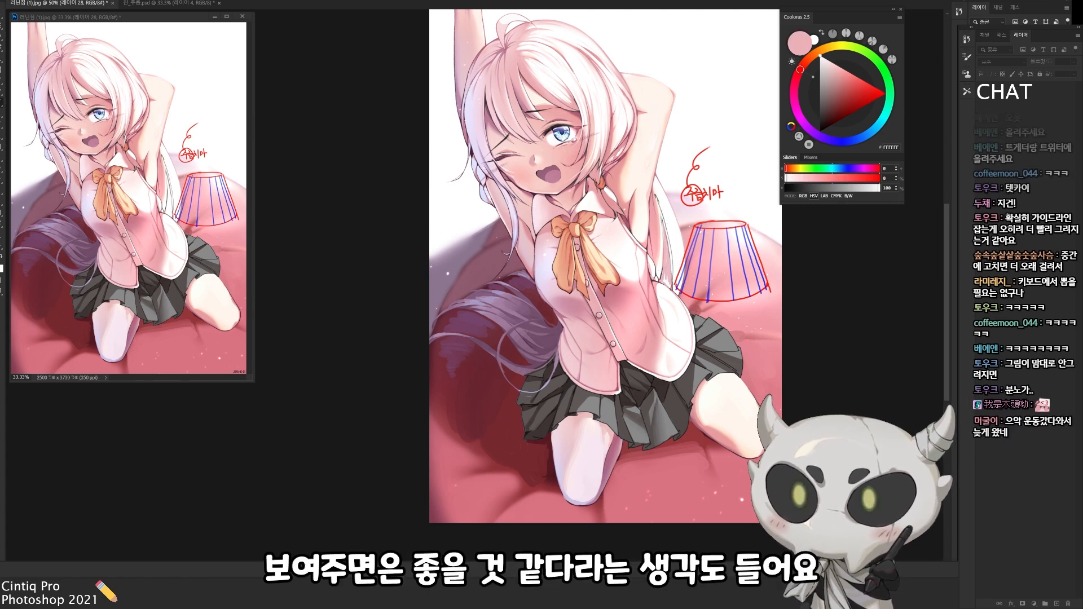
Refine the hair behind the back by alternating thin black outline strokes with white and sampled pink strands
{"action": "left_click", "coordinate": [829, 126]}
{"action": "key", "text": "d"}
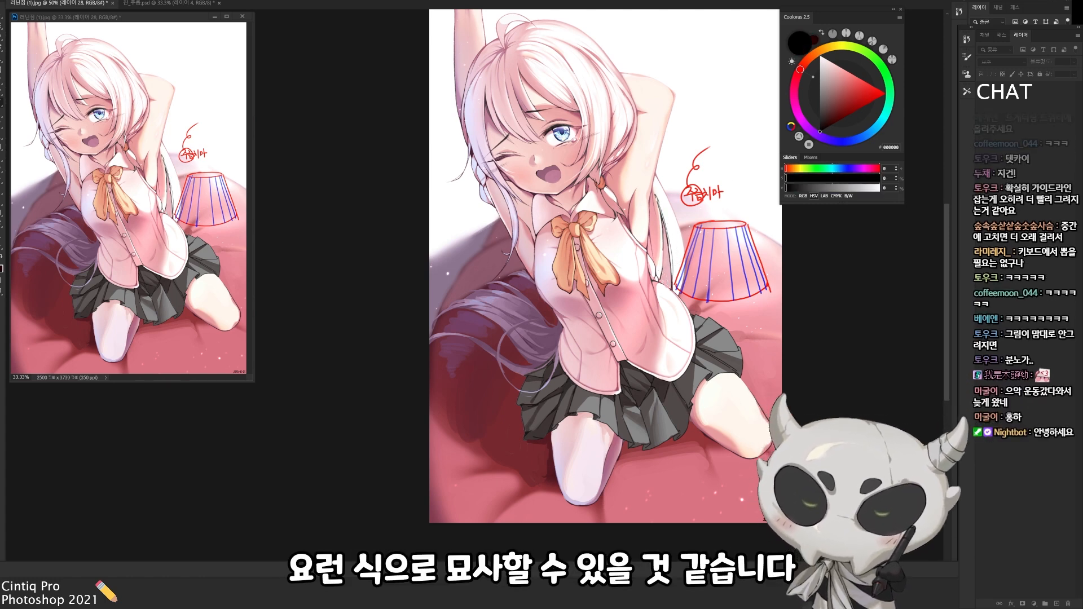
{"action": "key", "text": "x"}
{"action": "left_click_drag", "start_coordinate": [668, 272], "coordinate": [673, 290]}
{"action": "key", "text": "x"}
{"action": "left_click_drag", "start_coordinate": [669, 215], "coordinate": [682, 281]}
{"action": "left_click", "coordinate": [684, 263], "text": "alt"}
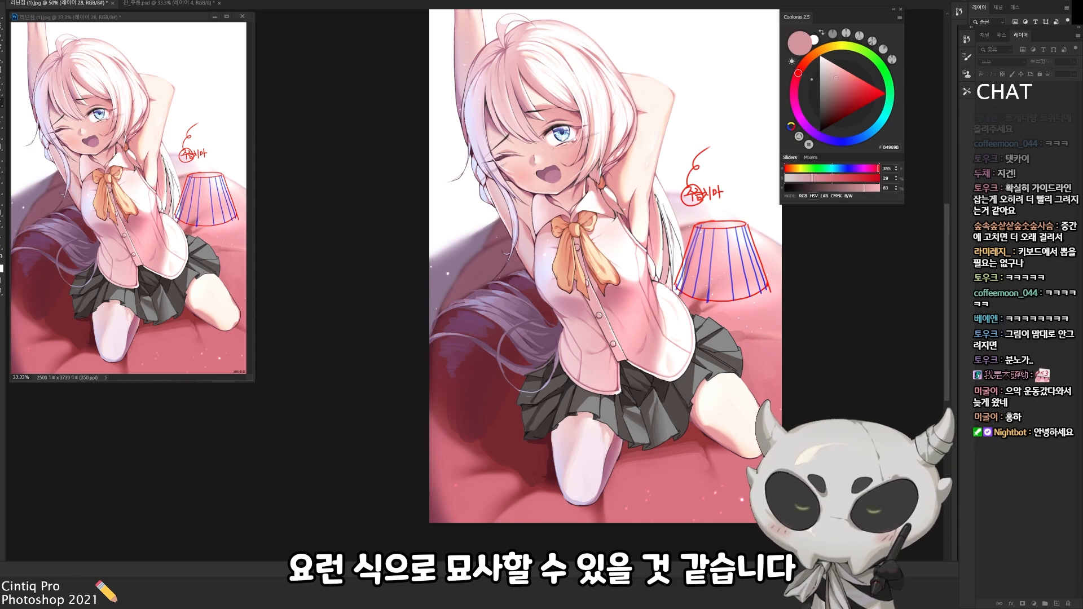
{"action": "key", "text": "x"}
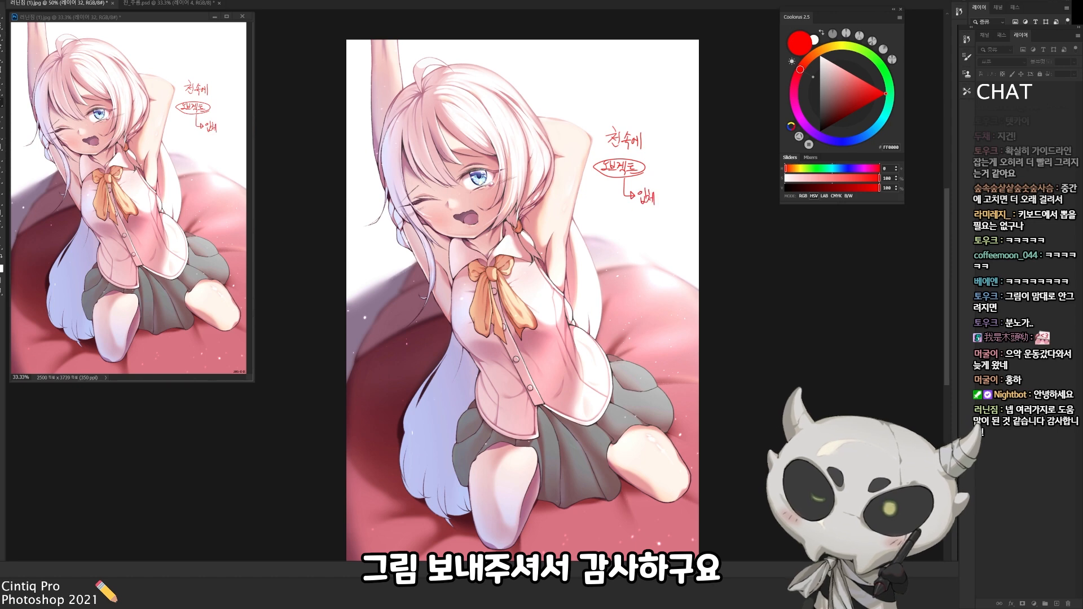
{"action": "left_click_drag", "start_coordinate": [632, 203], "coordinate": [664, 204]}
{"action": "mouse_move", "coordinate": [700, 319]}
{"action": "left_mouse_down"}
{"action": "mouse_move", "coordinate": [753, 278]}
{"action": "mouse_move", "coordinate": [747, 303]}
{"action": "mouse_move", "coordinate": [734, 303]}
{"action": "left_mouse_up"}
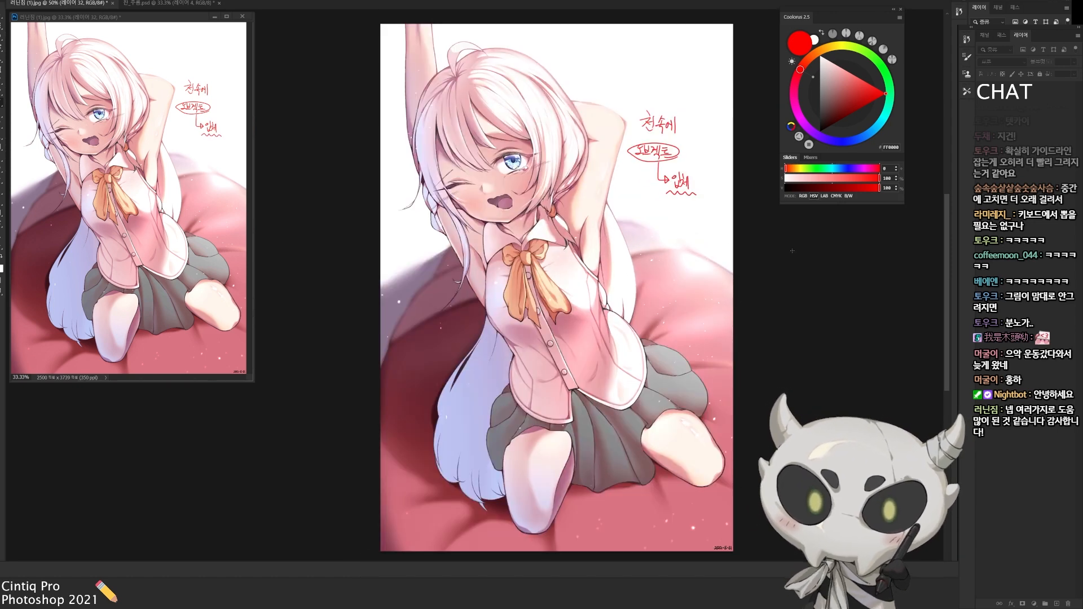